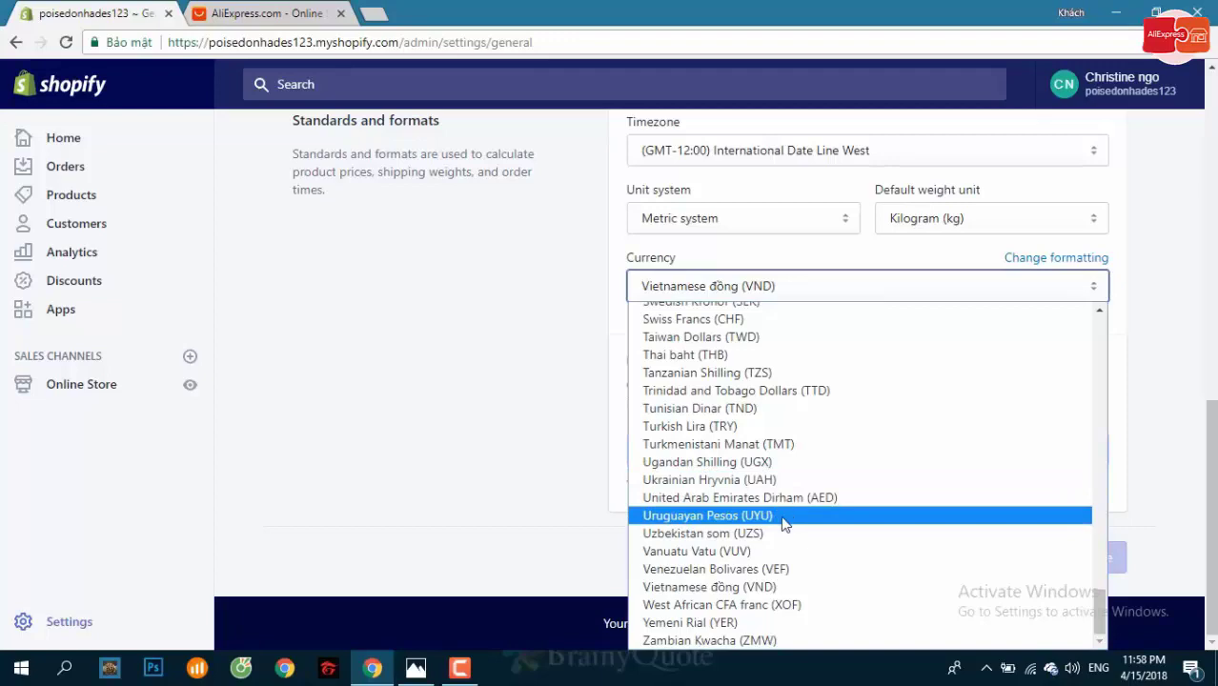
# Set the store currency to United States Dollars (USD) and save the general settings.
pyautogui.moveTo(1099, 610); pyautogui.dragTo(1098, 329)
pyautogui.click(807, 310)
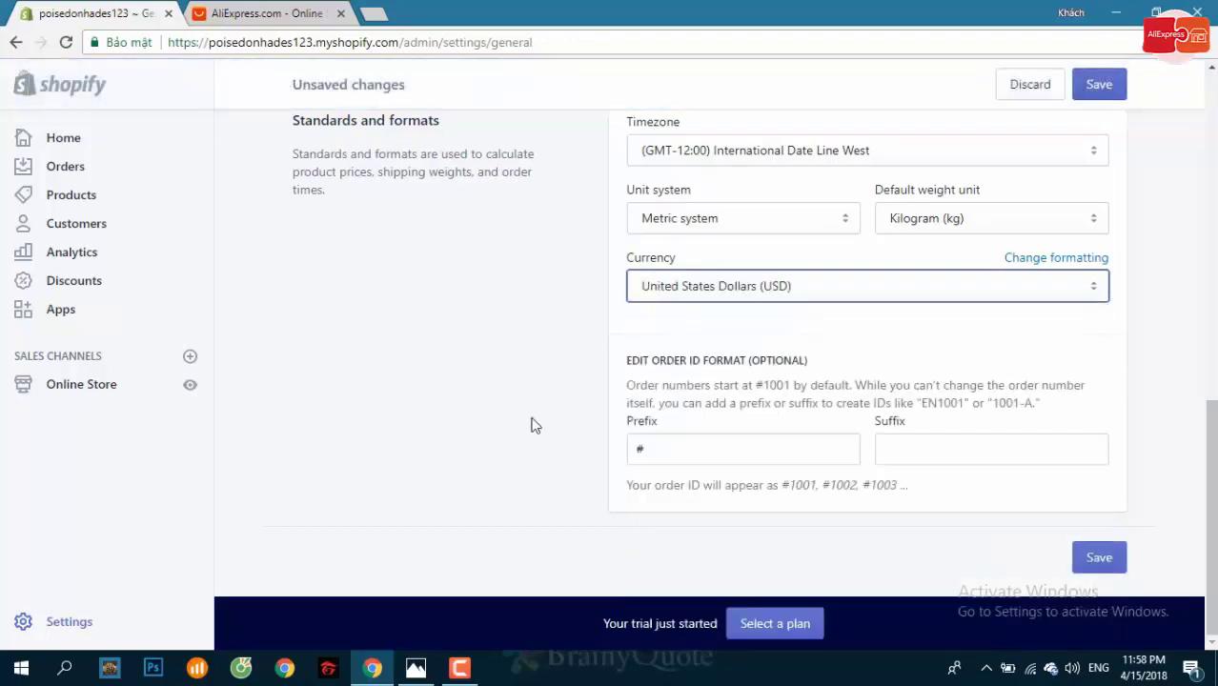
pyautogui.click(1100, 557)
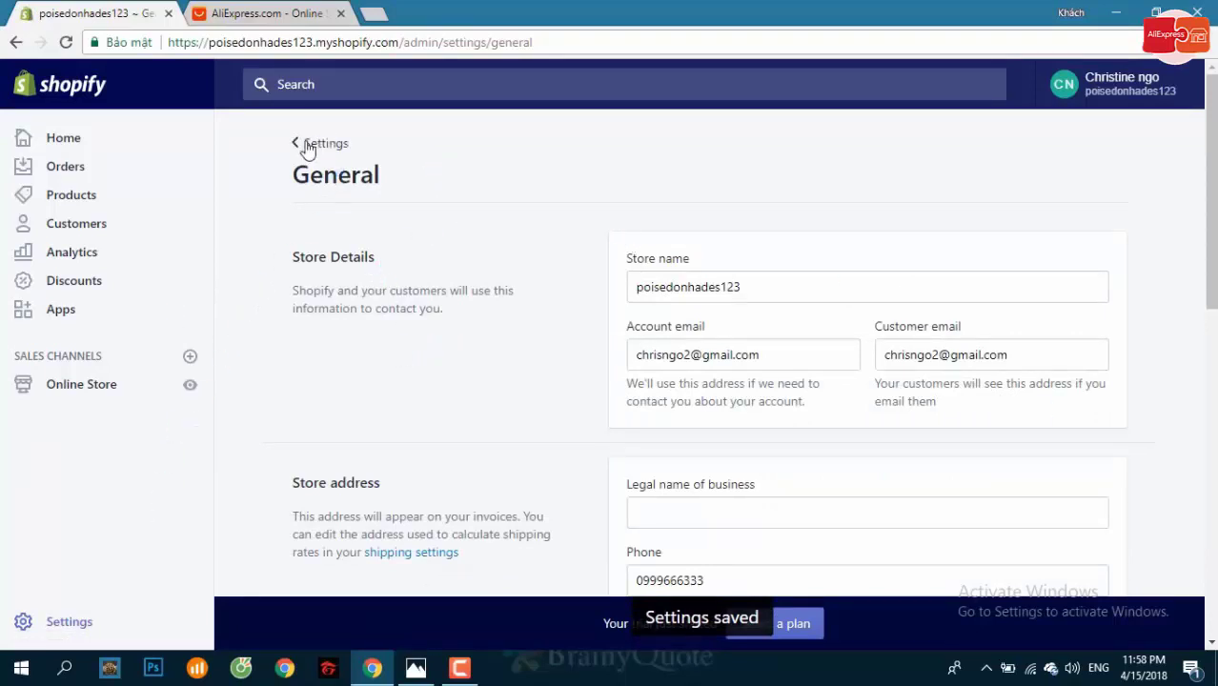
# Go to the admin home page and highlight the trial notice and the tip about adding a product.
pyautogui.click(67, 139)
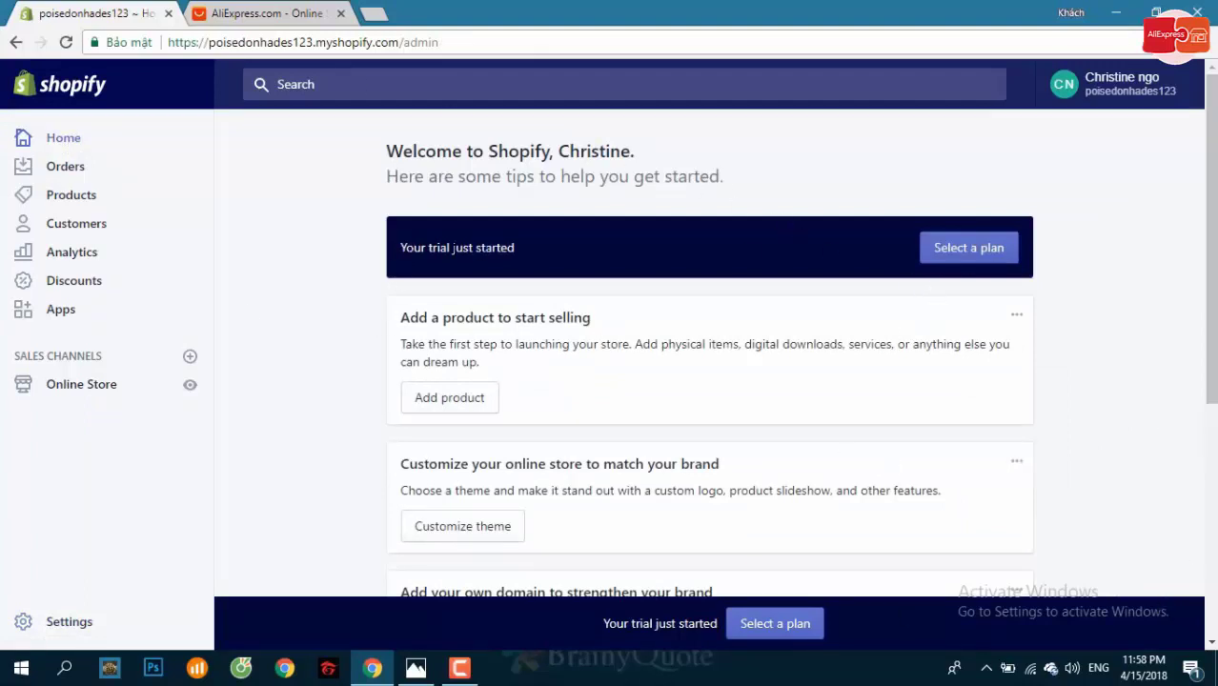
pyautogui.moveTo(394, 248); pyautogui.dragTo(580, 257)
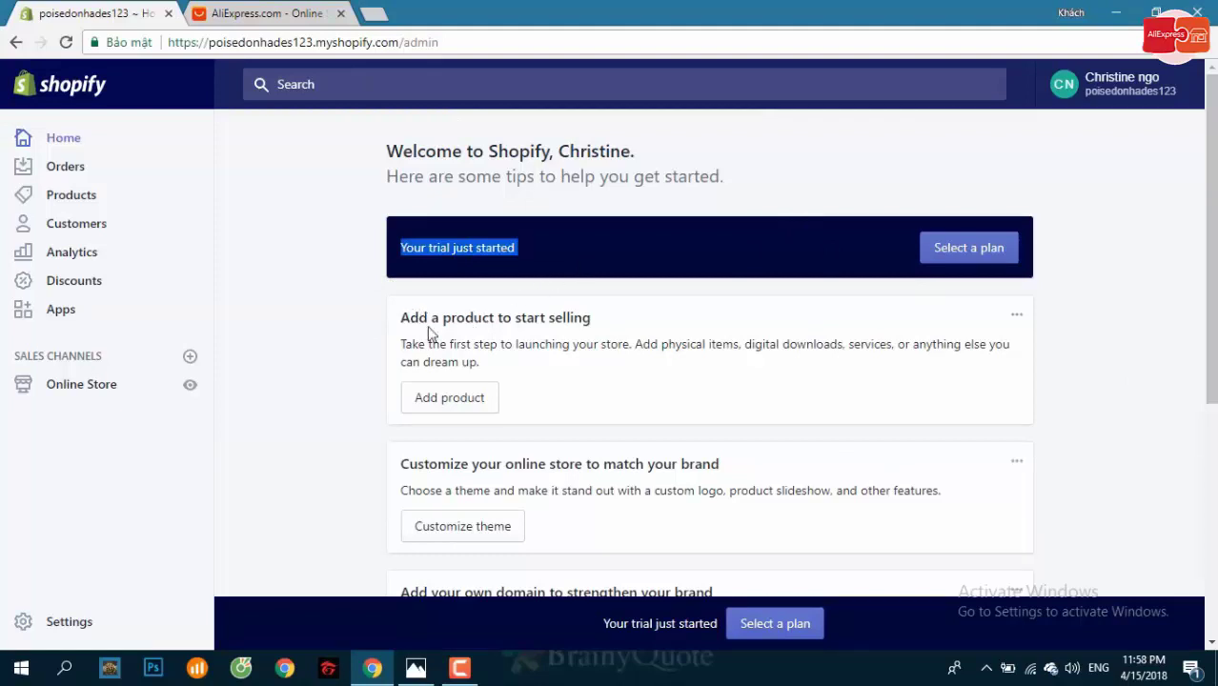
pyautogui.moveTo(488, 362); pyautogui.dragTo(401, 318)
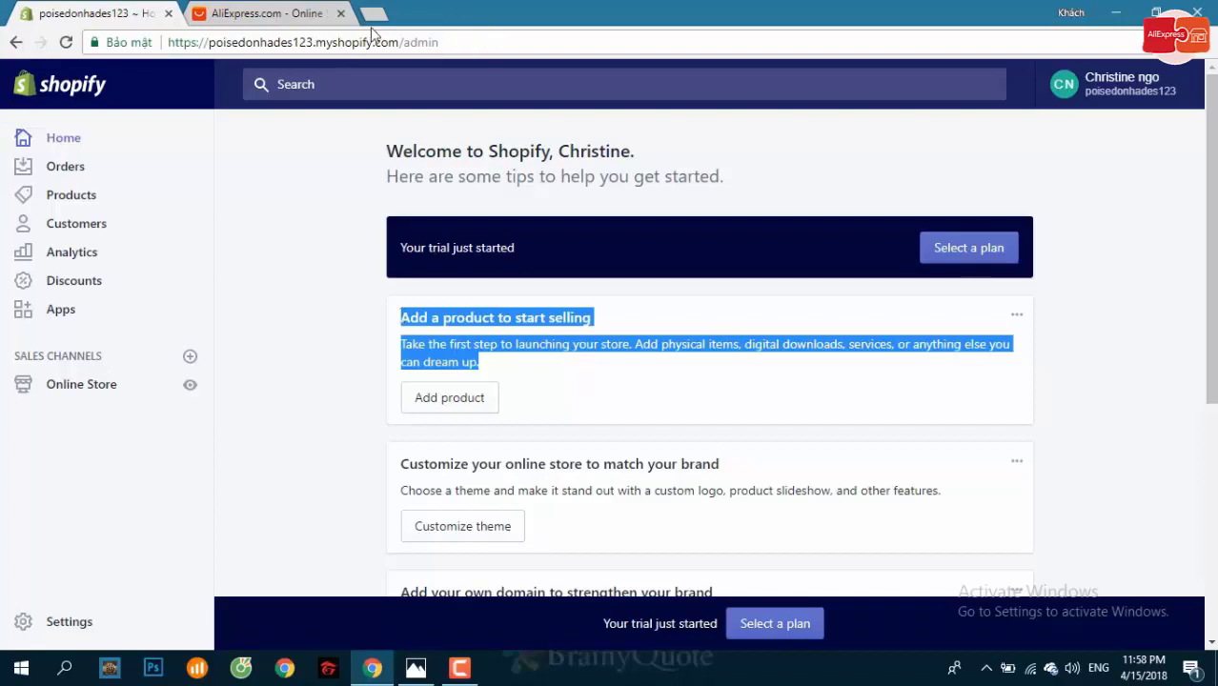
pyautogui.moveTo(401, 44); pyautogui.dragTo(164, 44)
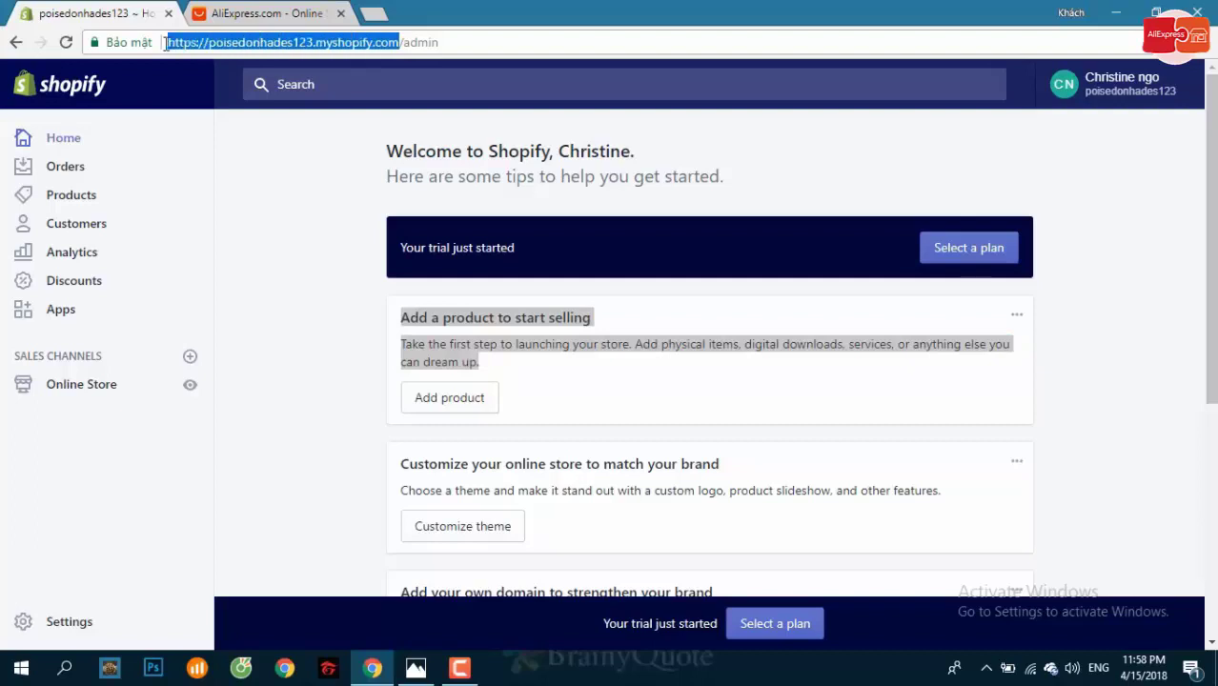
pyautogui.rightClick(246, 46)
pyautogui.click(282, 101)
pyautogui.click(372, 14)
pyautogui.hotkey('ctrl', 'v')
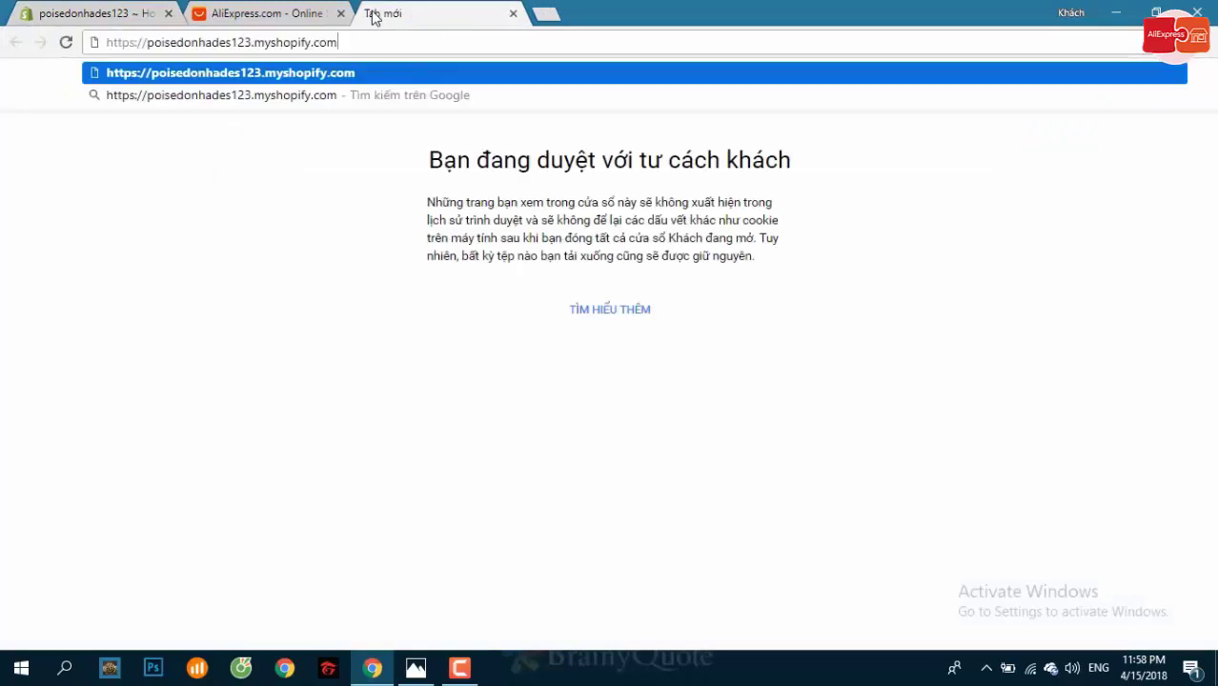
pyautogui.press('Return')
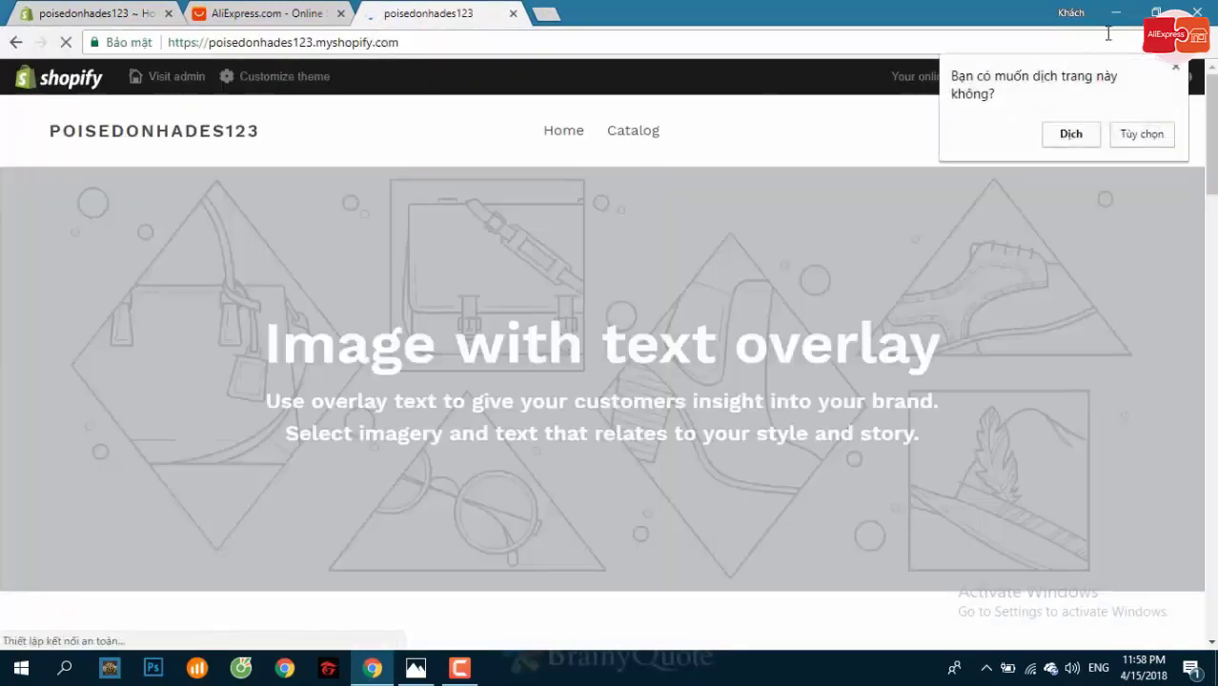
pyautogui.click(1174, 66)
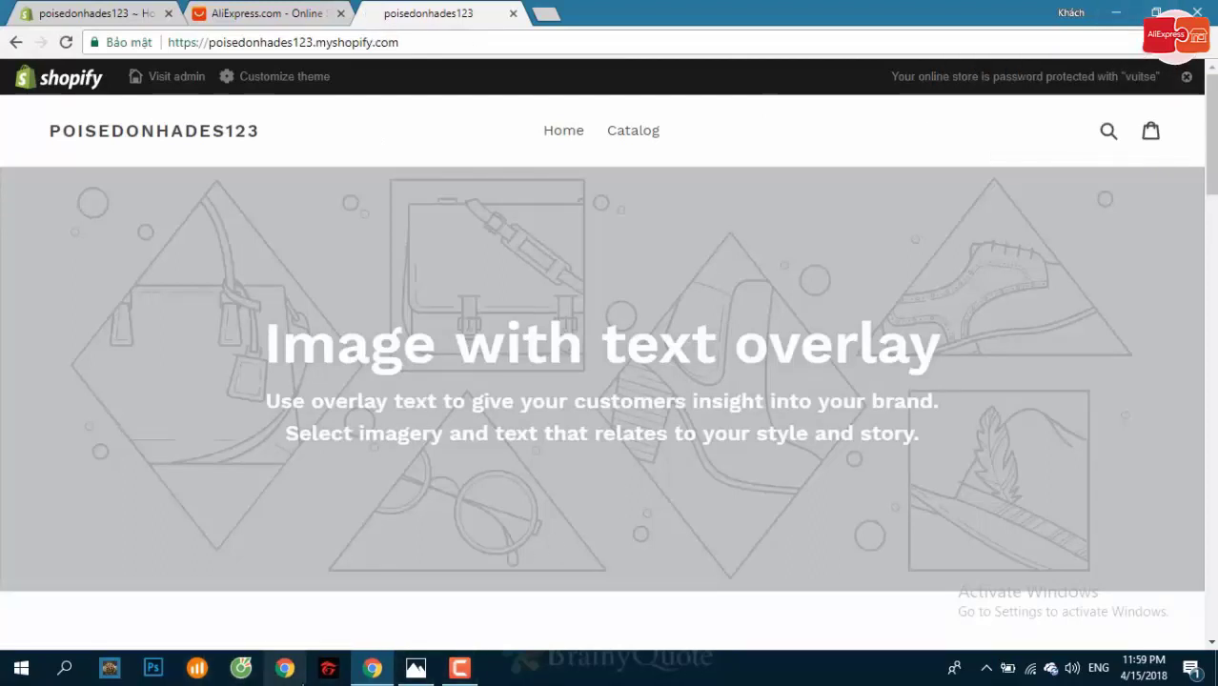
# Copy the storefront address, load it in a separate Chrome window, and return to the original window.
pyautogui.click(296, 673)
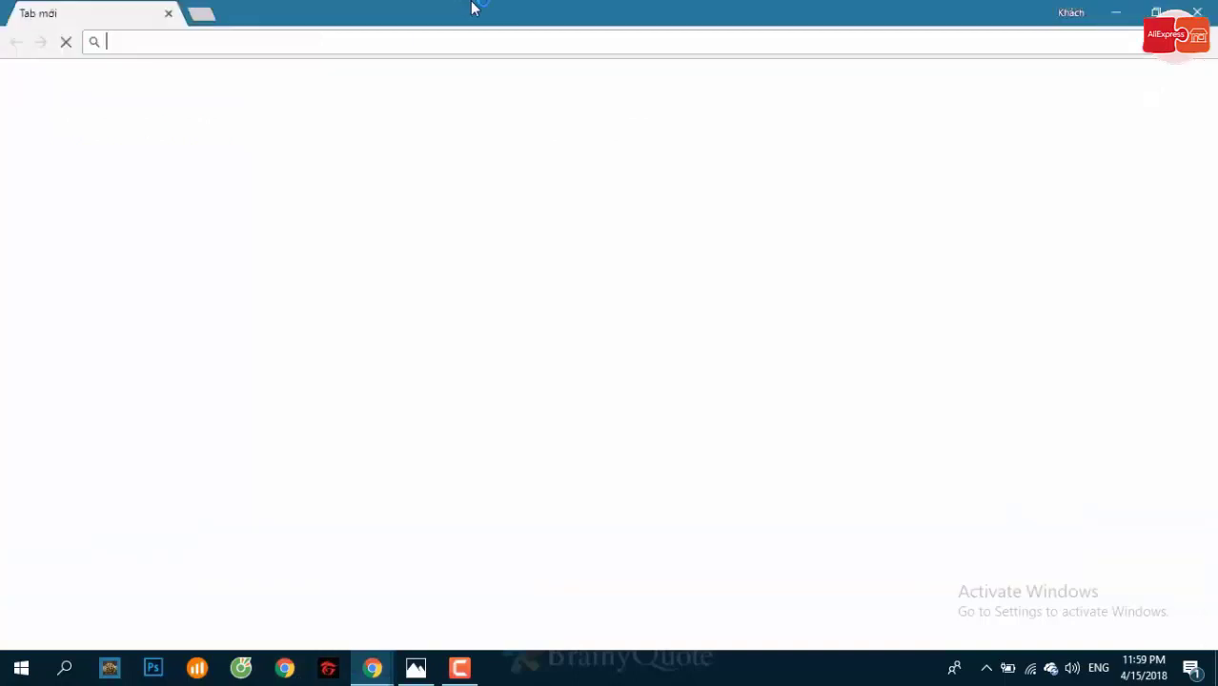
pyautogui.click(1113, 13)
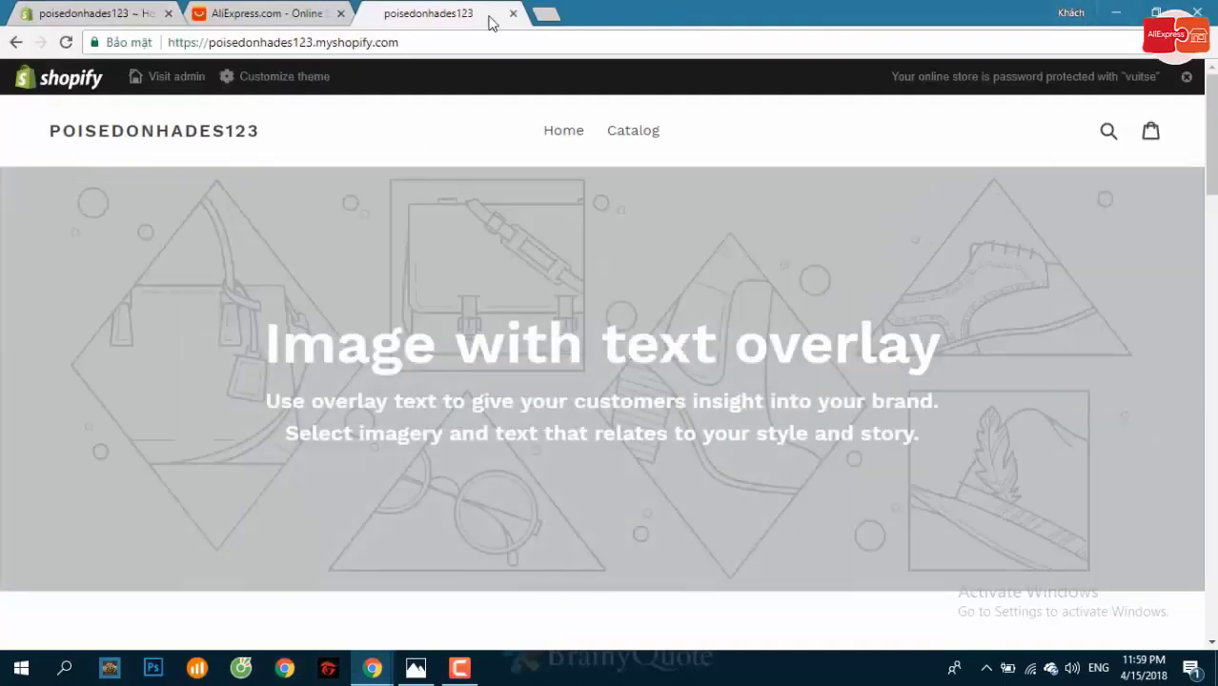
pyautogui.click(402, 42)
pyautogui.rightClick(401, 42)
pyautogui.click(446, 112)
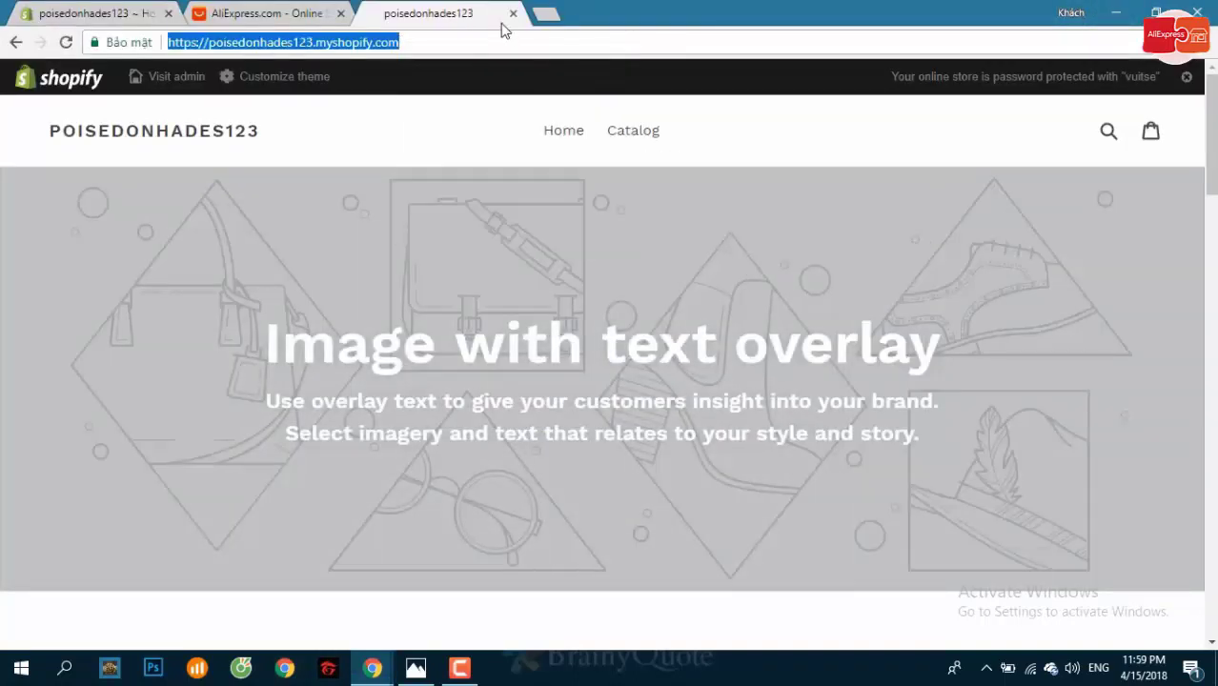
pyautogui.moveTo(372, 667)
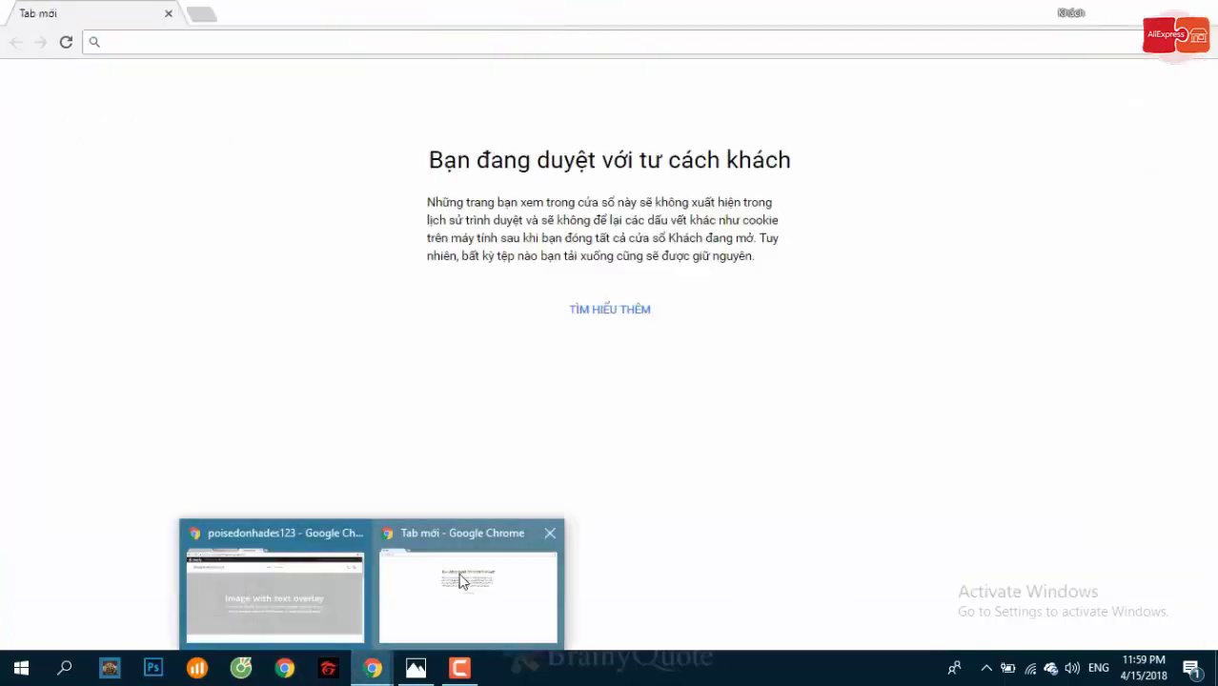
pyautogui.click(462, 577)
pyautogui.hotkey('ctrl', 'v')
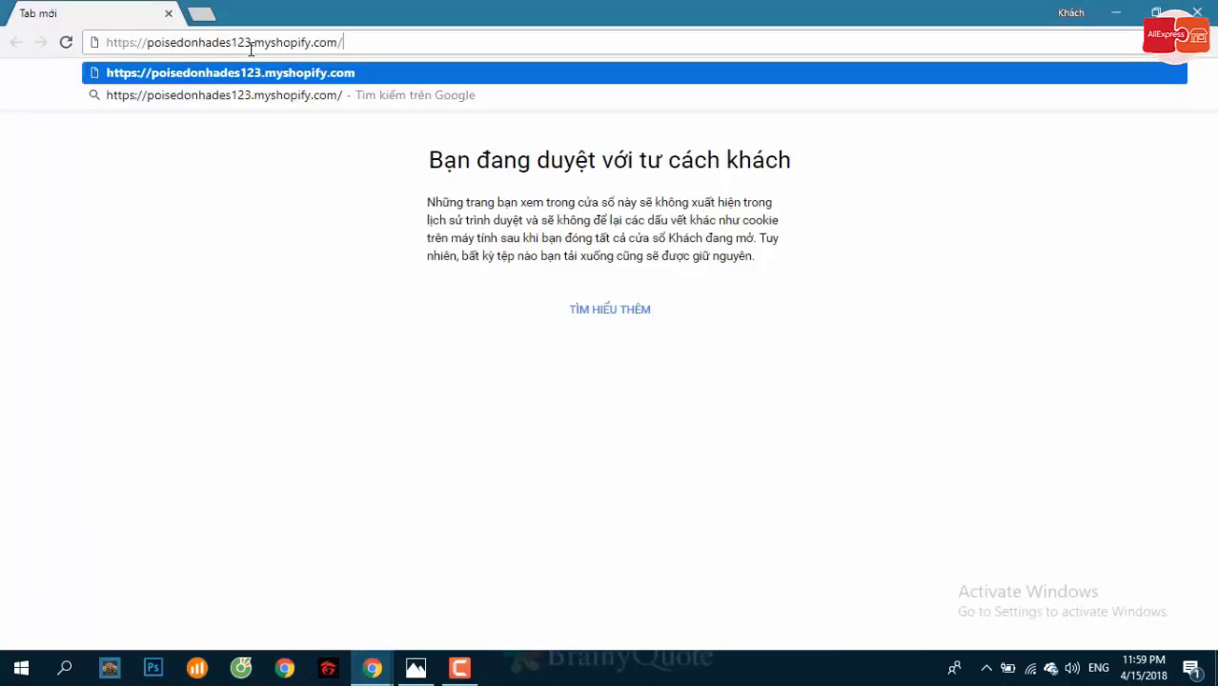
pyautogui.press('Return')
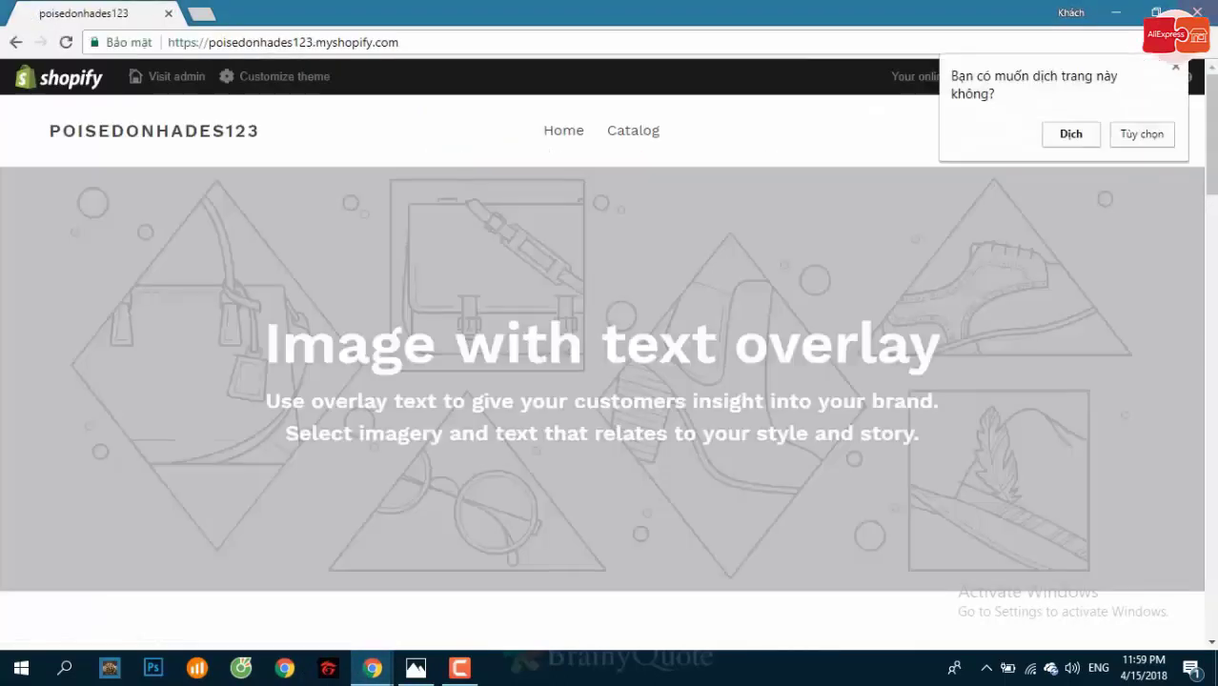
pyautogui.hotkey('alt', 'Tab')
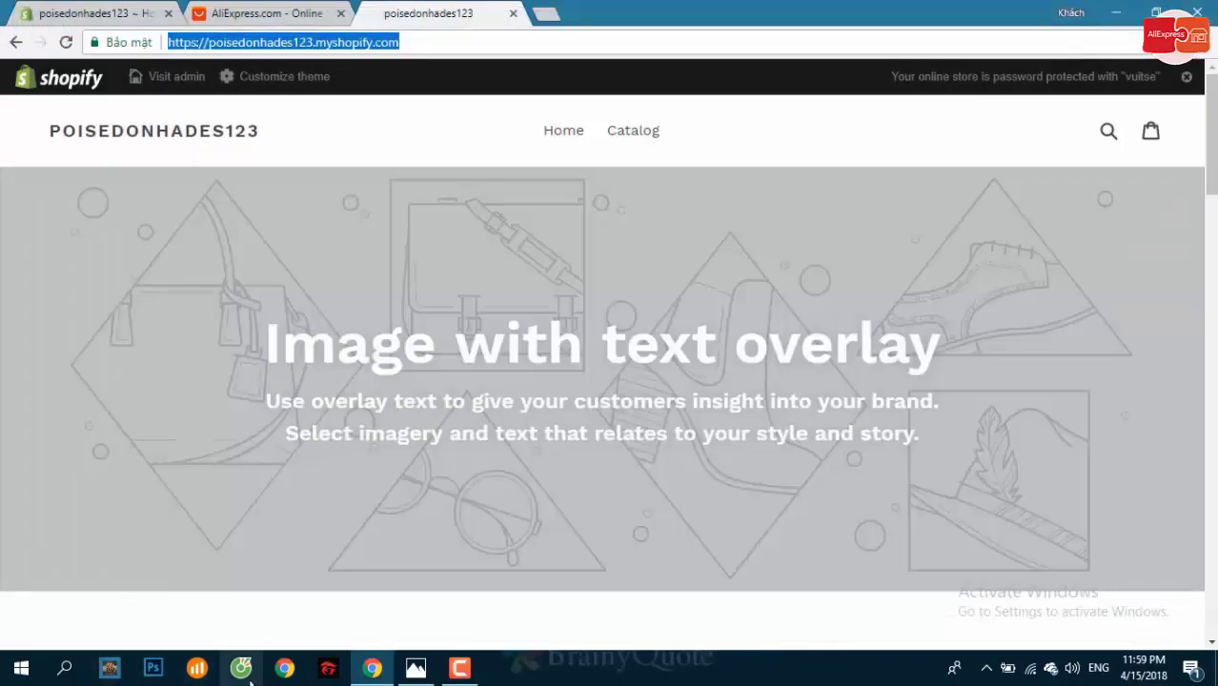
# Launch the Cốc Cốc browser, copy the storefront address from Chrome, and set the Cốc Cốc window aside while it loads.
pyautogui.click(284, 667)
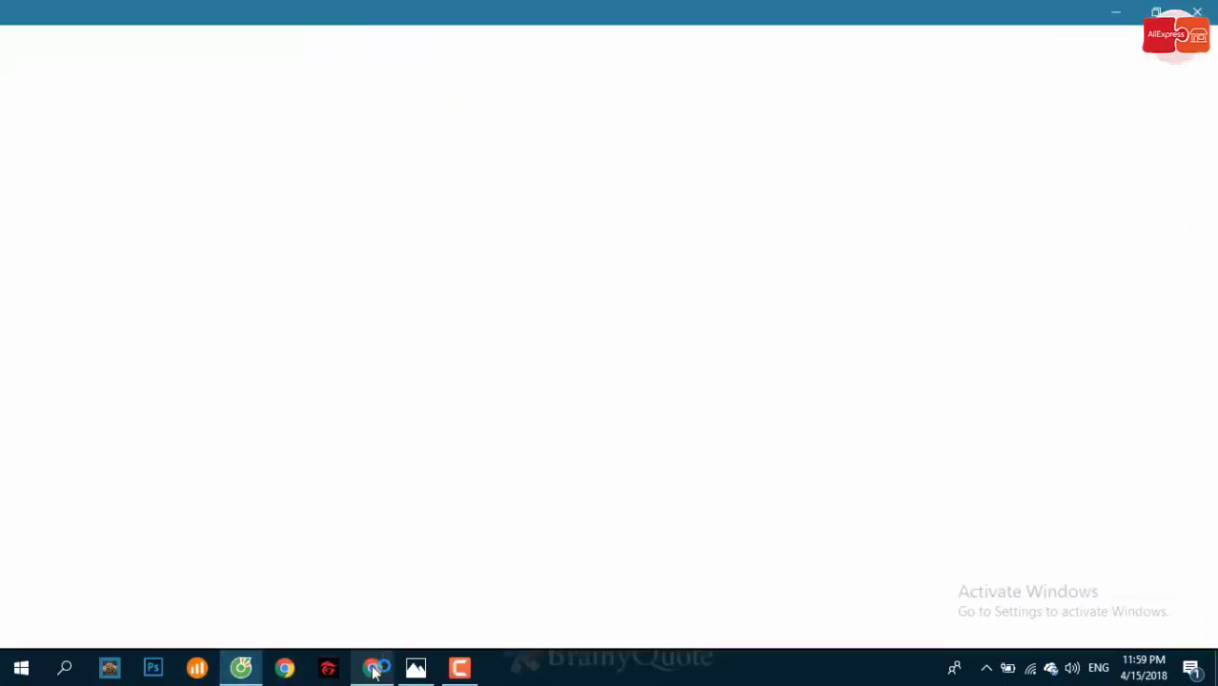
pyautogui.click(374, 668)
pyautogui.rightClick(376, 49)
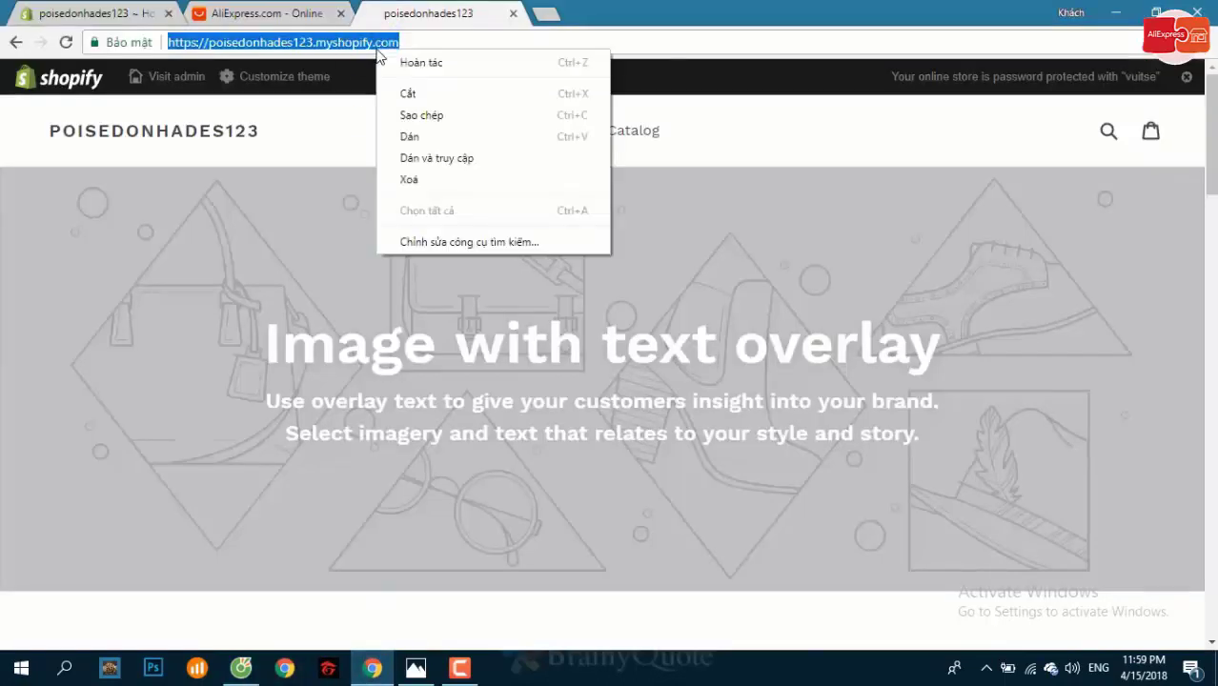
pyautogui.click(432, 116)
pyautogui.click(241, 667)
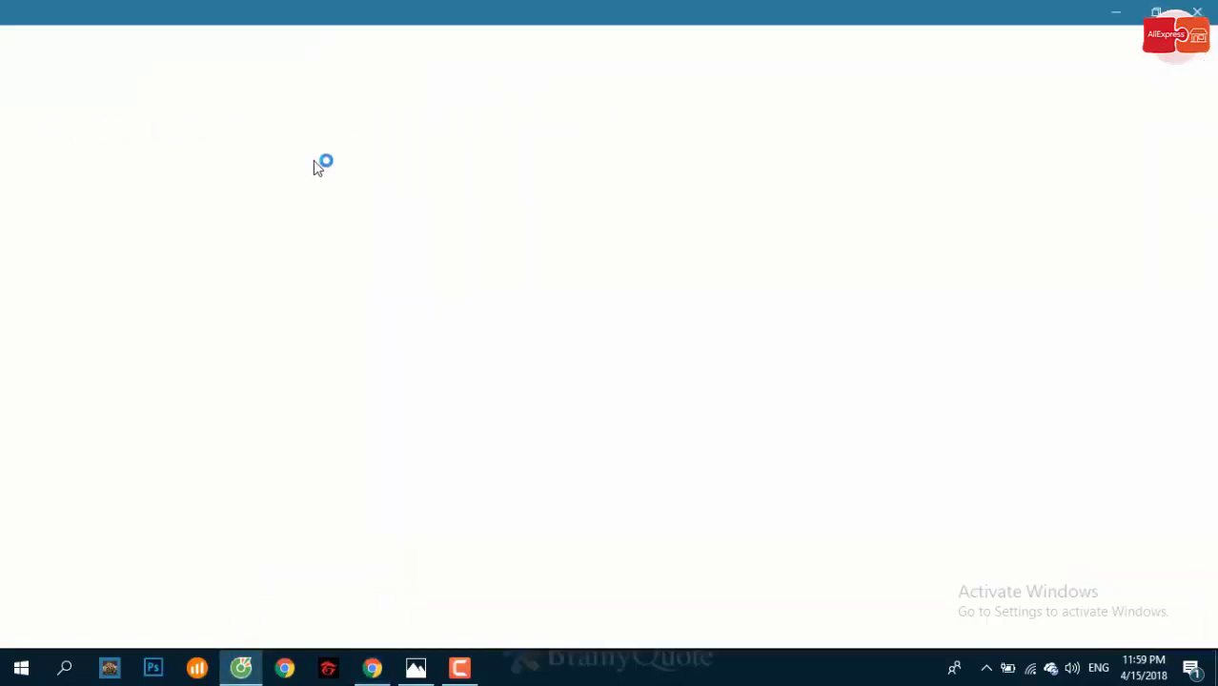
pyautogui.click(1117, 11)
# Examine the storefront home page from the banner through the featured collection and image slides, and return to the admin home page.
pyautogui.scroll(-3, 234, 133)
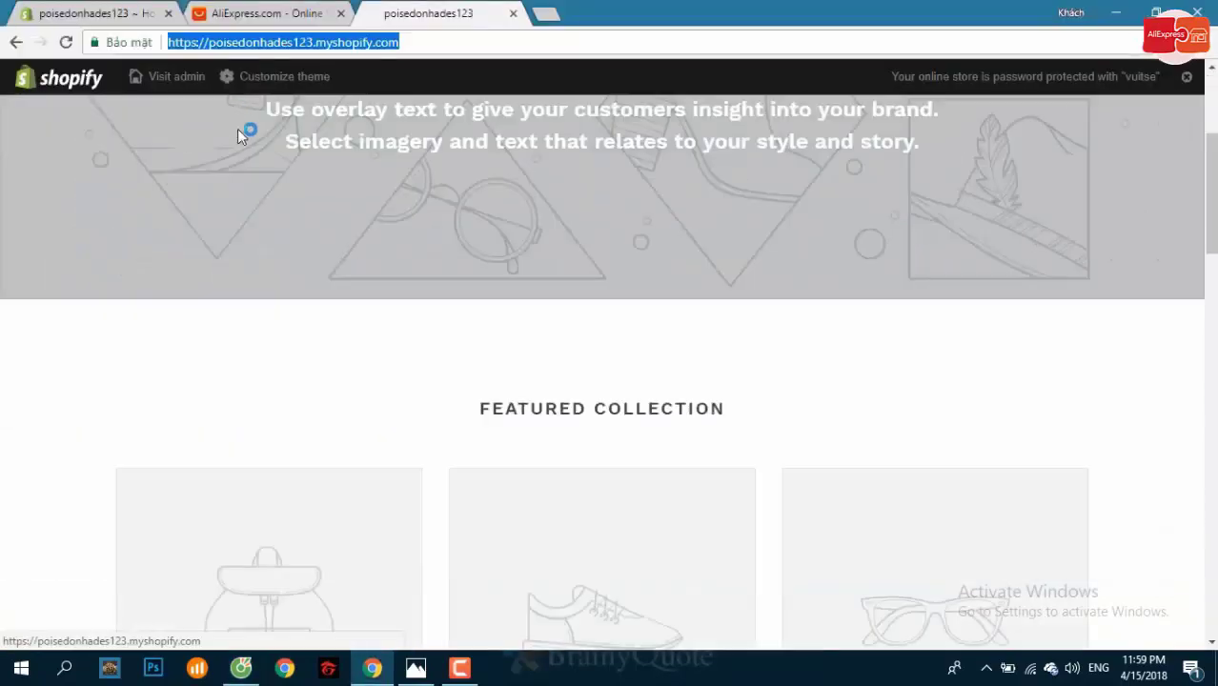
pyautogui.scroll(3, 239, 134)
pyautogui.scroll(-10, 82, 362)
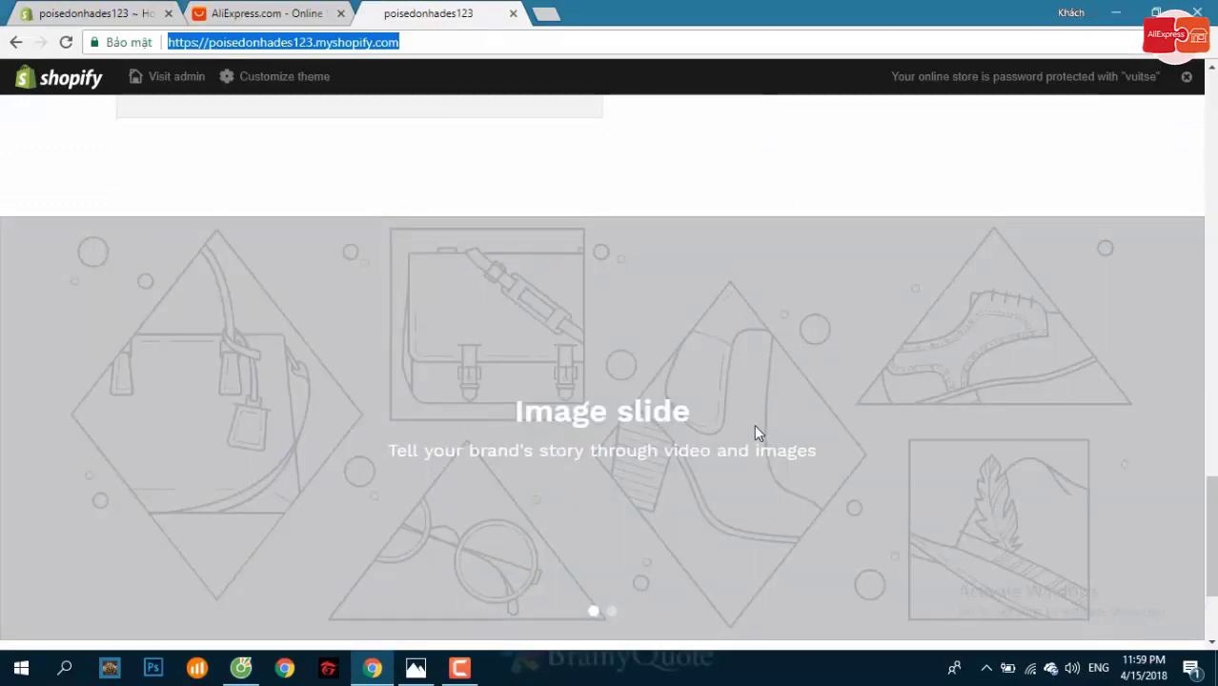
pyautogui.scroll(-2, 759, 430)
pyautogui.scroll(12, 756, 386)
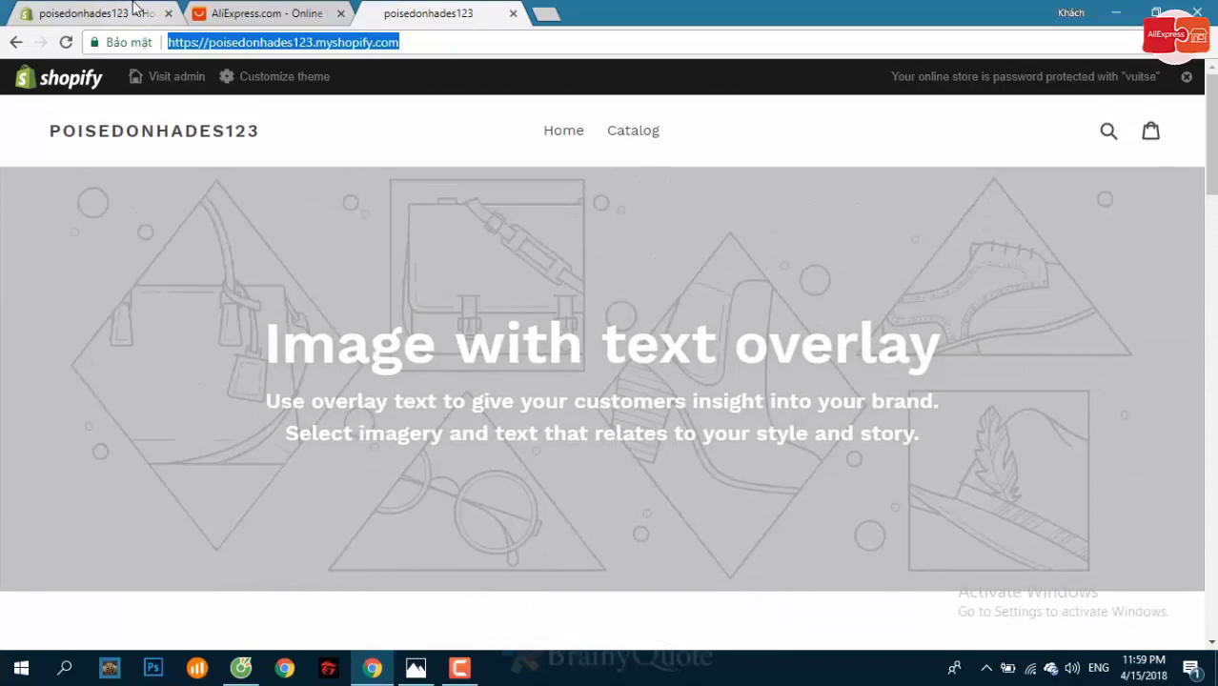
pyautogui.click(135, 12)
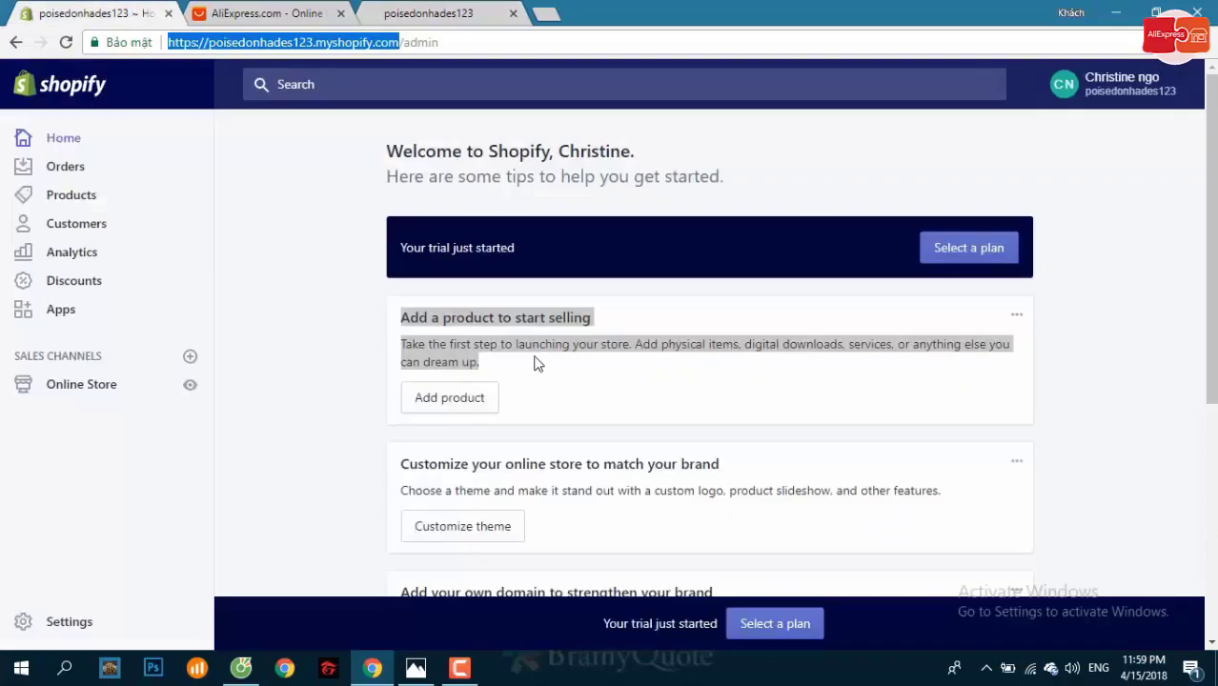
pyautogui.click(468, 330)
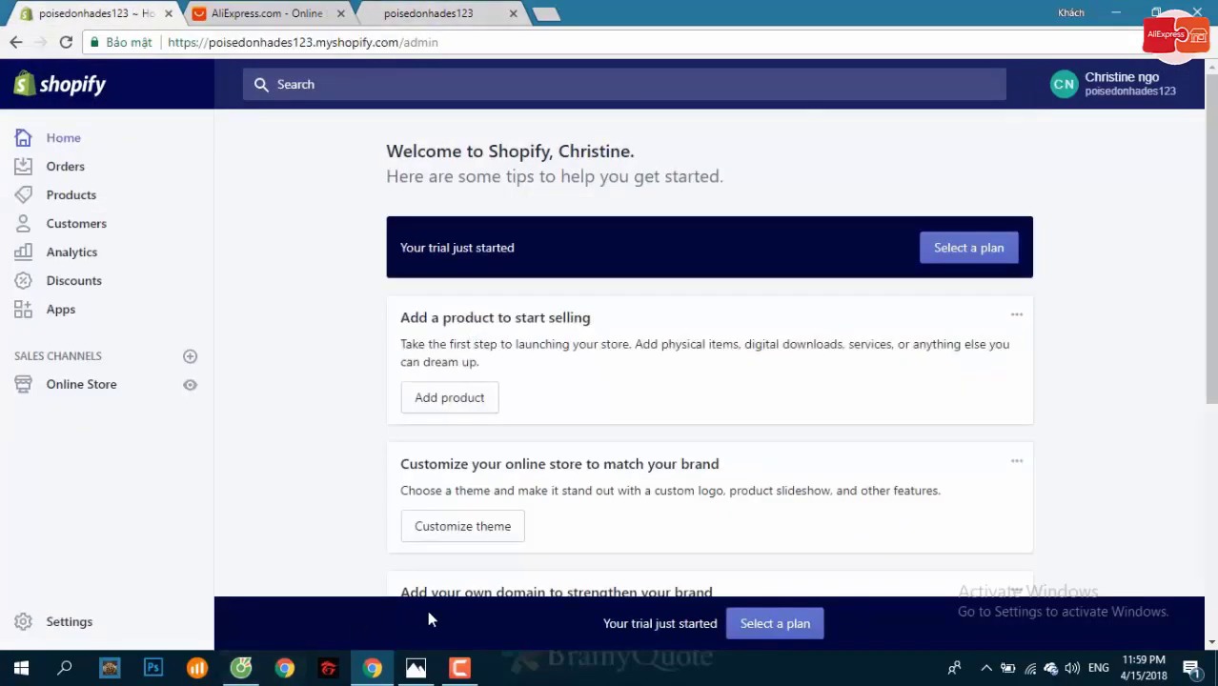
# Open the store address in Cốc Cốc and examine the page a visitor gets, closing the Twitter notification.
pyautogui.click(241, 667)
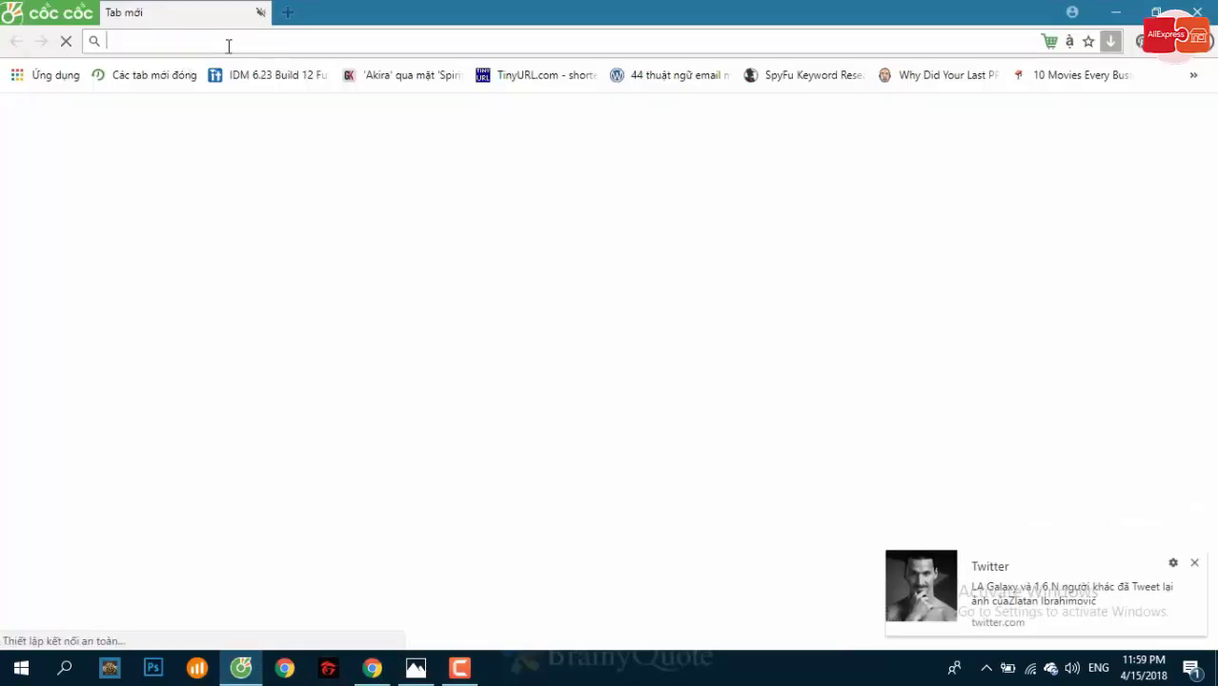
pyautogui.hotkey('ctrl', 'v')
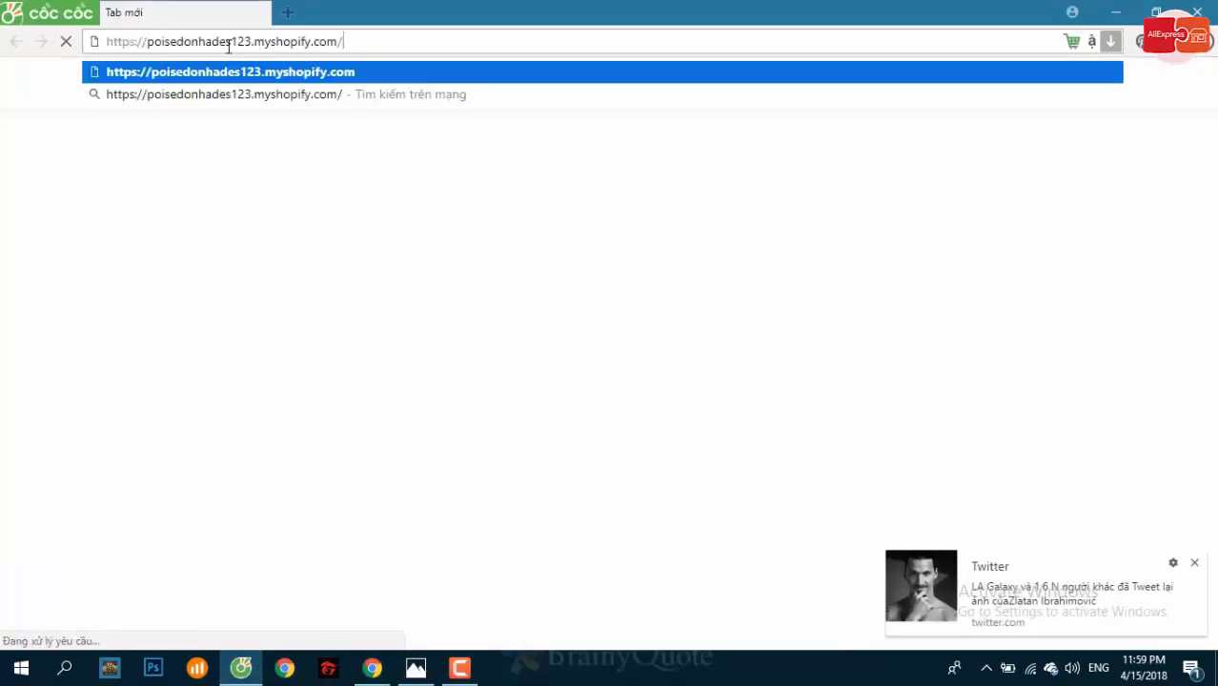
pyautogui.press('Return')
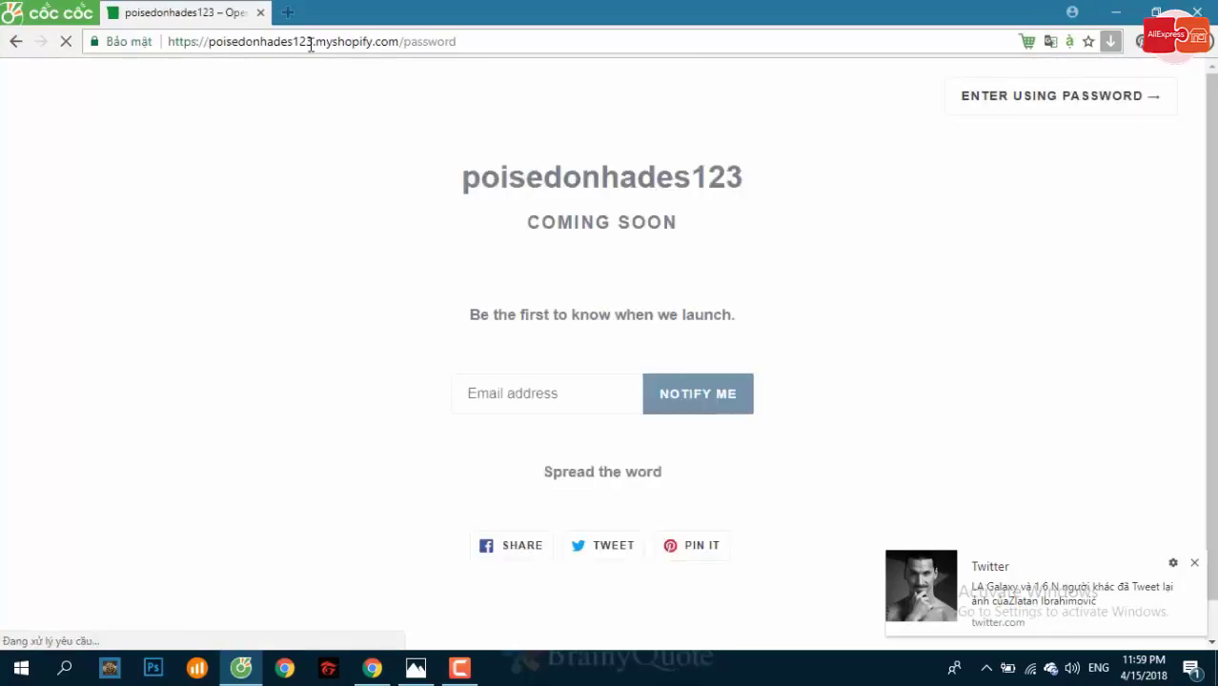
pyautogui.moveTo(666, 277); pyautogui.dragTo(752, 316)
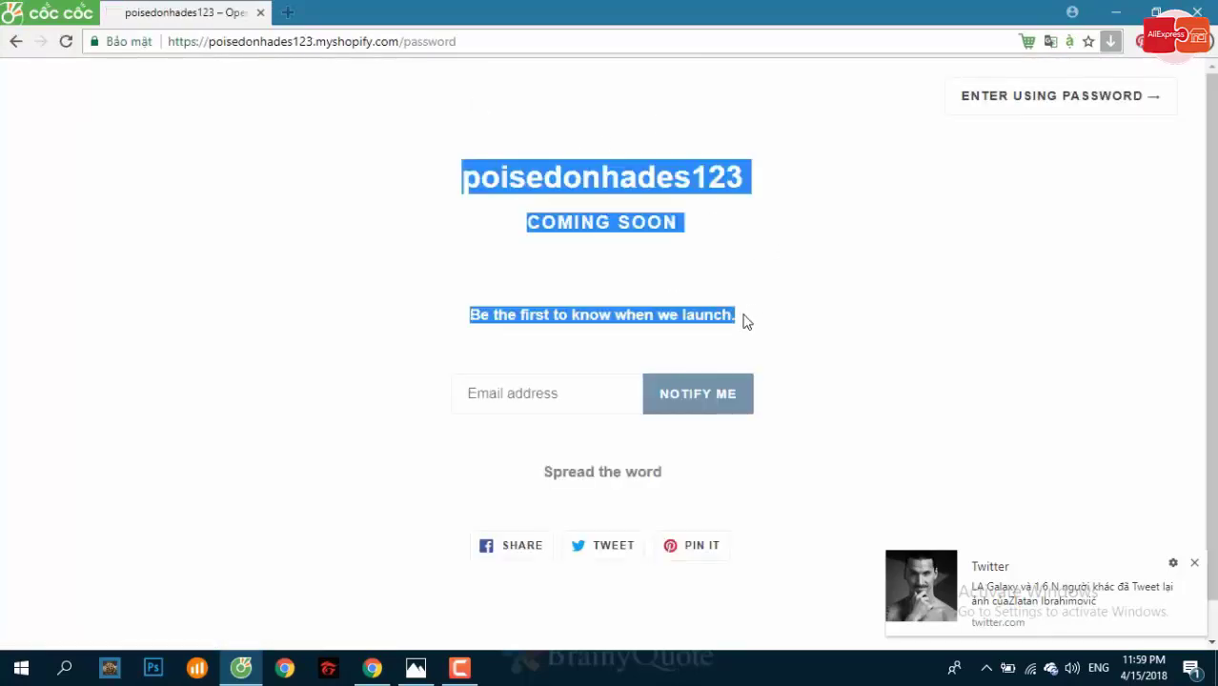
pyautogui.click(564, 386)
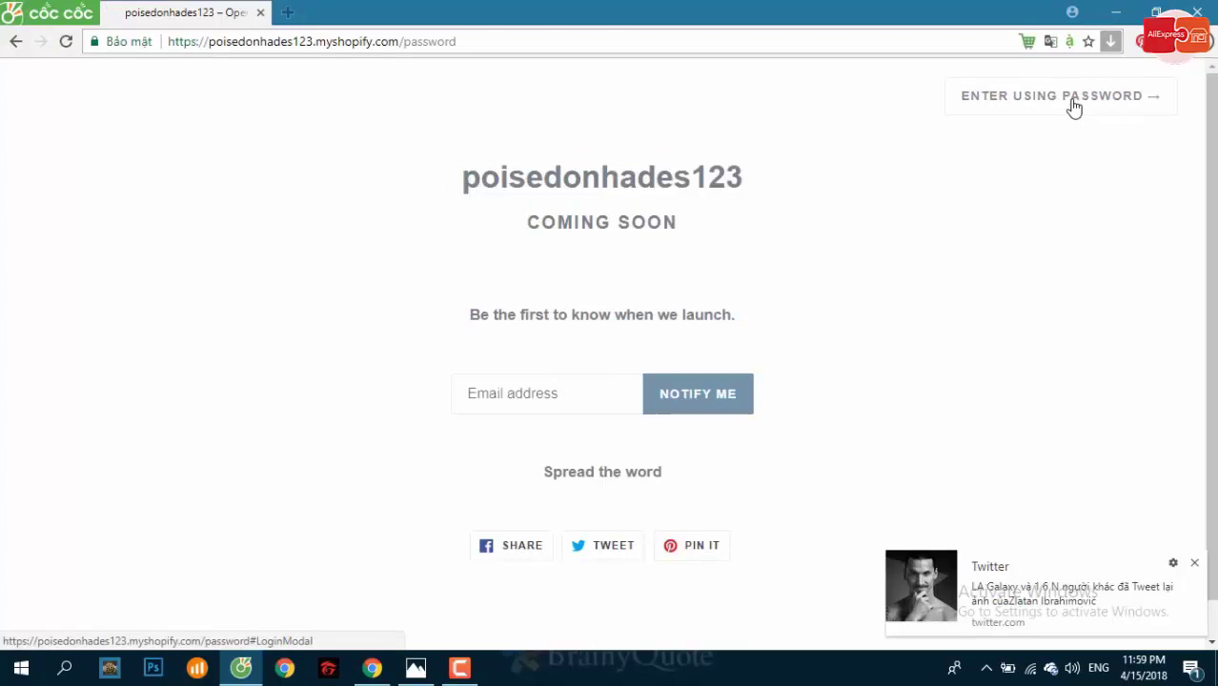
pyautogui.click(1196, 565)
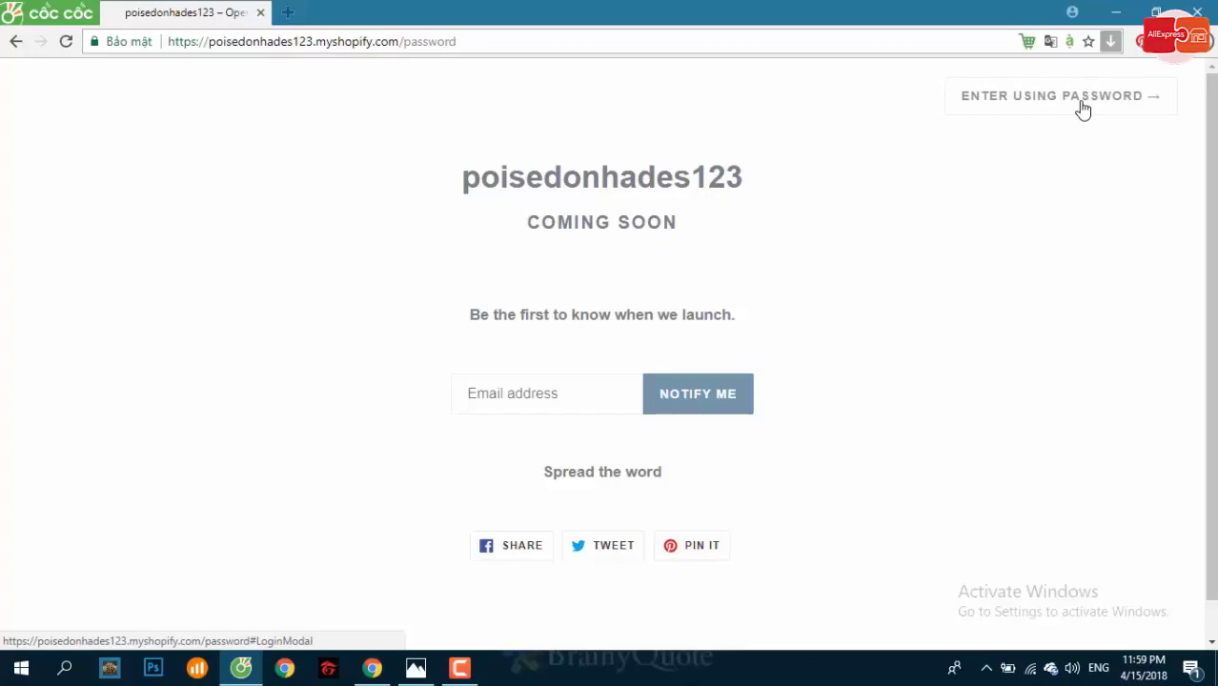
# Switch back to the Chrome admin, check the general store settings, and open the Online Store section.
pyautogui.hotkey('alt', 'Tab')
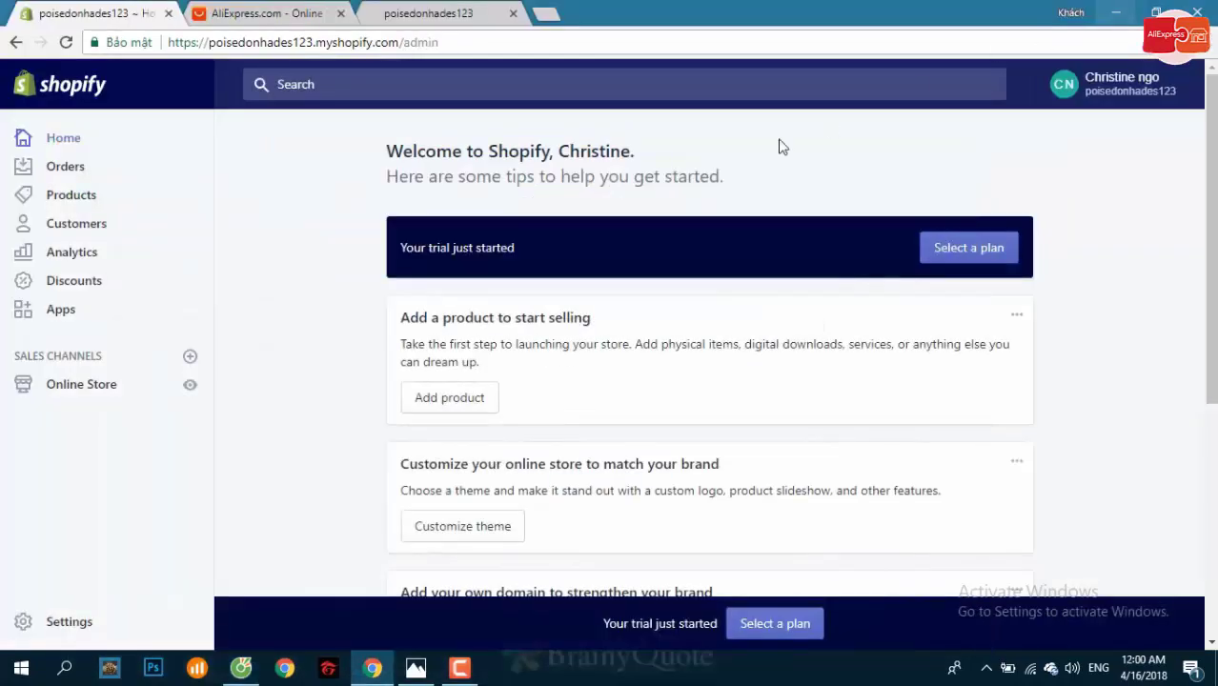
pyautogui.scroll(-3, 171, 370)
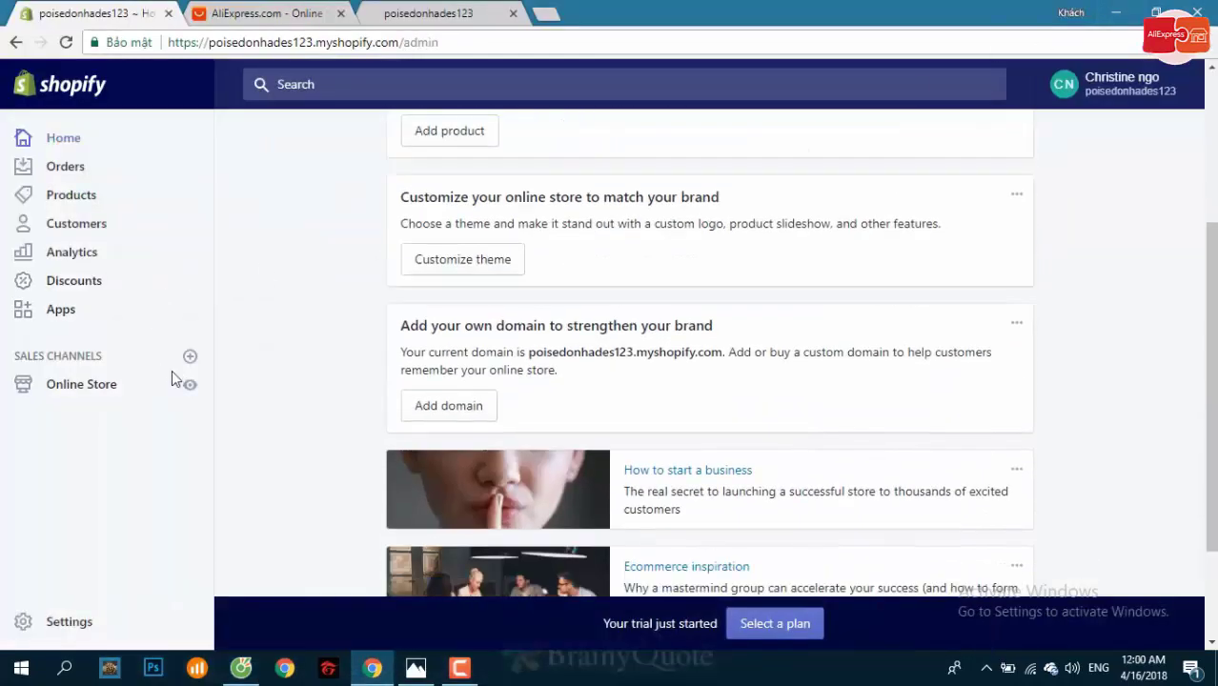
pyautogui.click(74, 624)
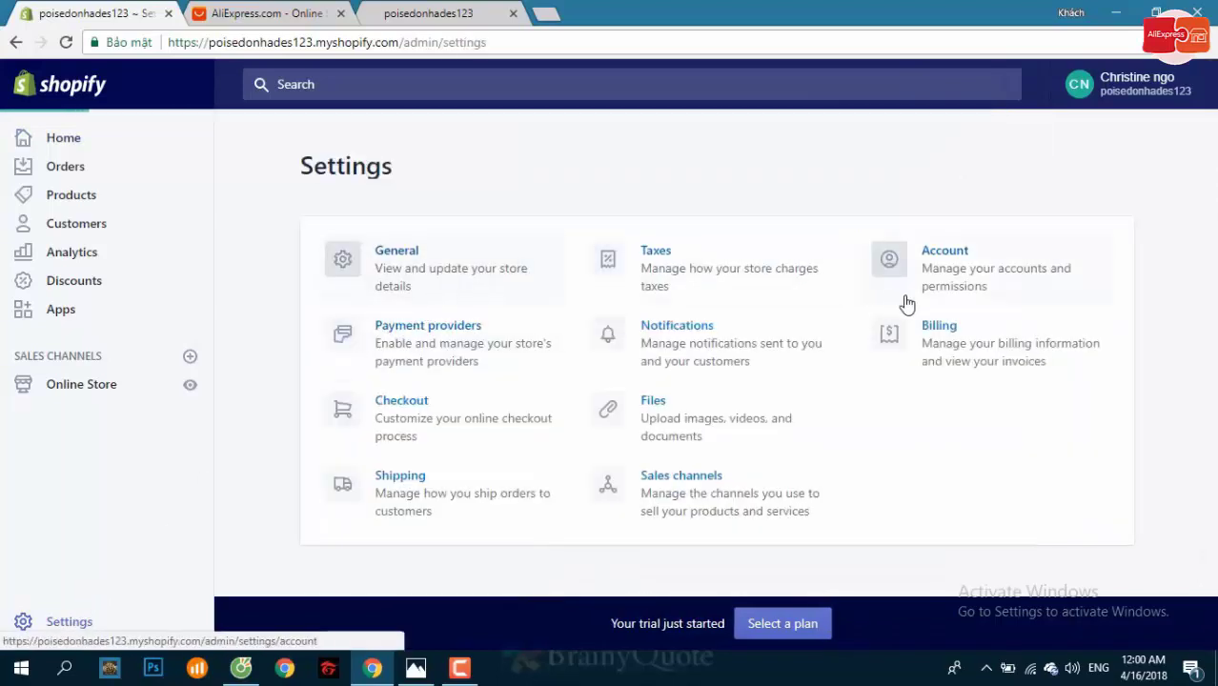
pyautogui.scroll(-8, 1027, 465)
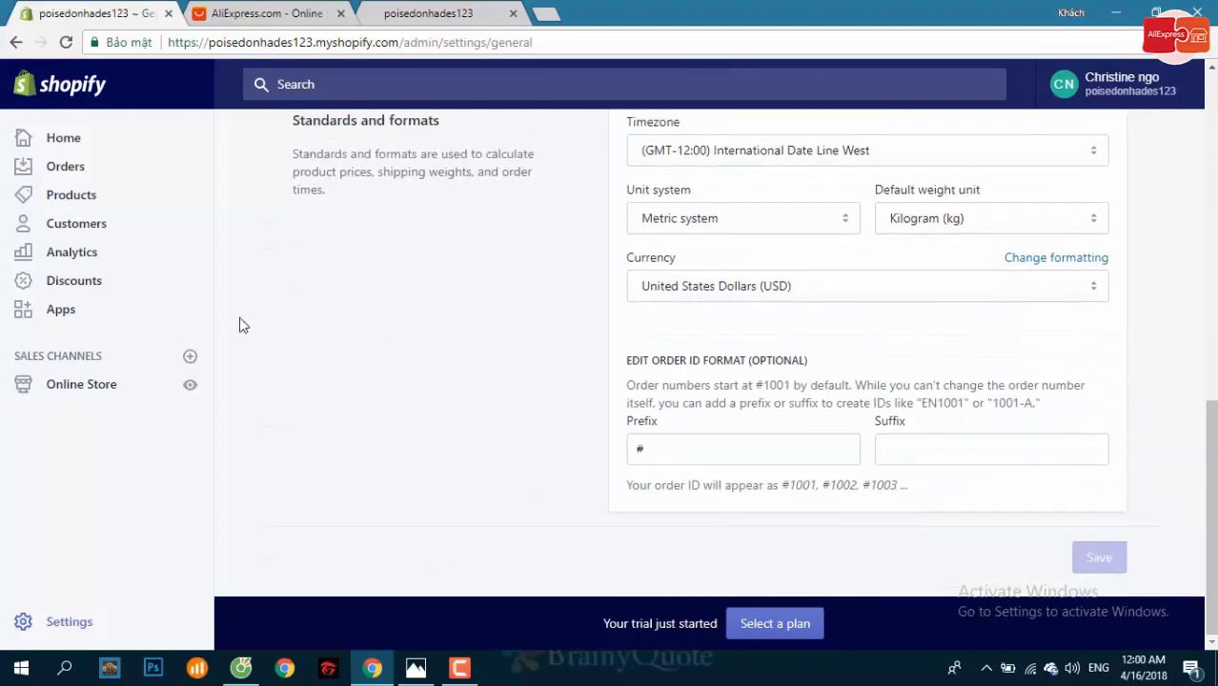
pyautogui.click(65, 390)
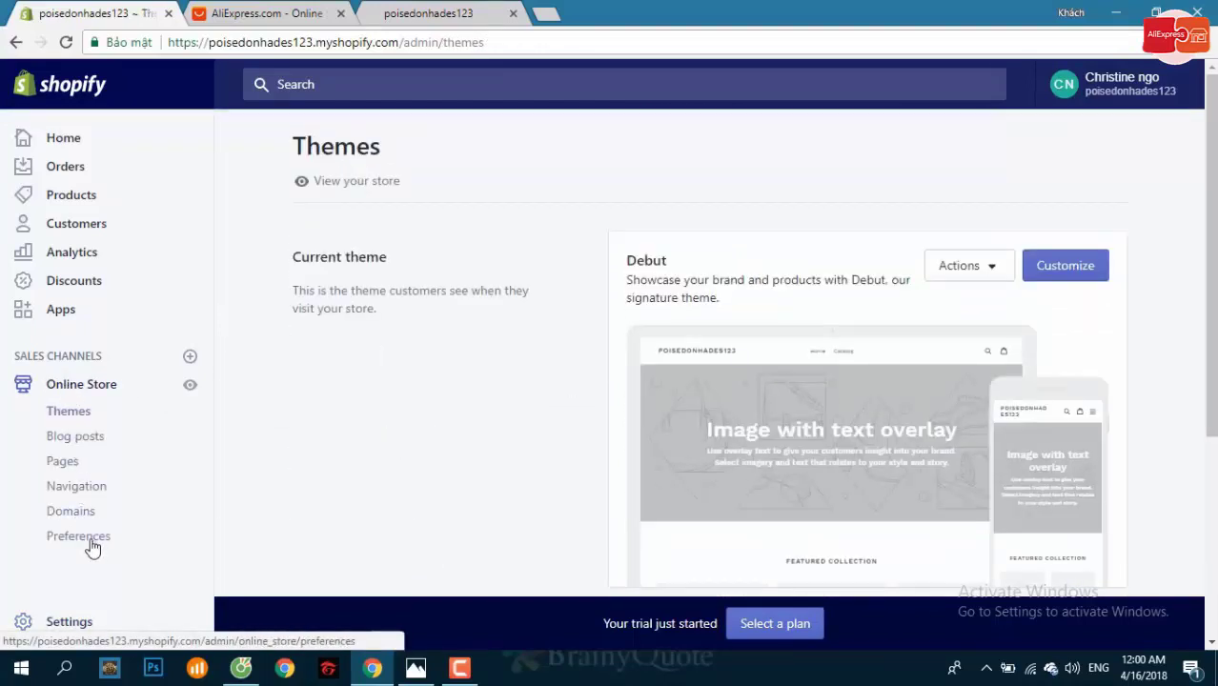
# Open the Online Store preferences and examine the password page restrictions, checking them against the storefront.
pyautogui.click(92, 539)
pyautogui.scroll(-10, 612, 351)
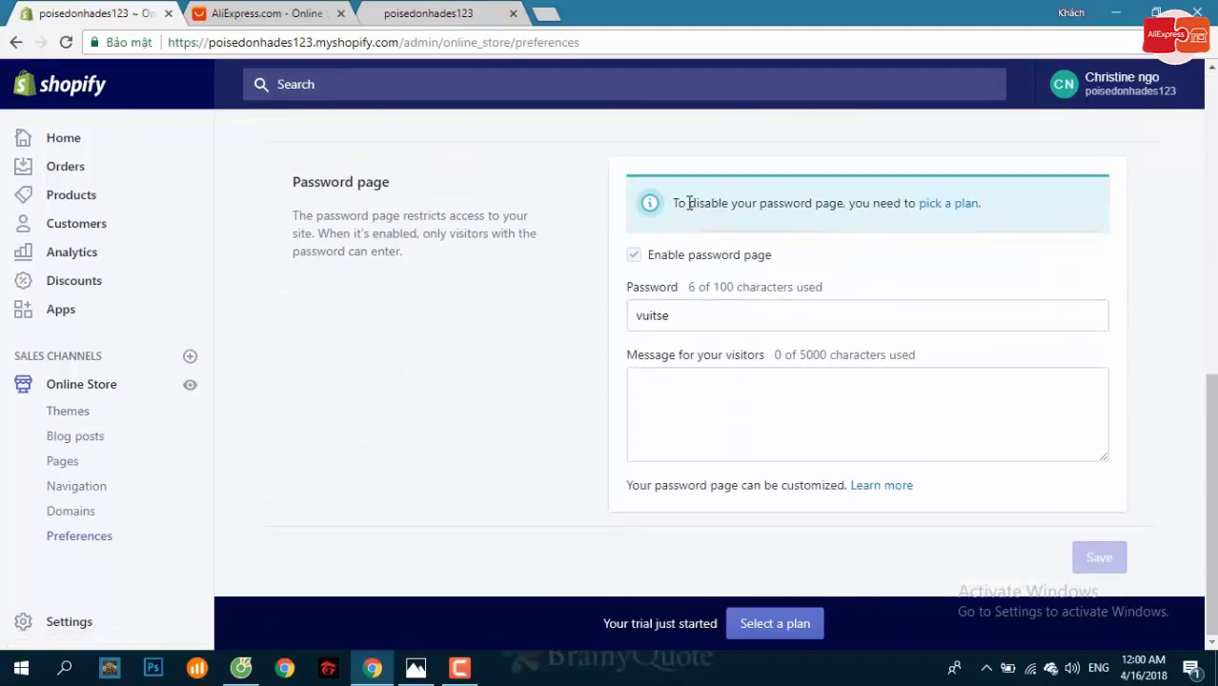
pyautogui.moveTo(688, 203); pyautogui.dragTo(890, 211)
pyautogui.click(1086, 246)
pyautogui.click(375, 11)
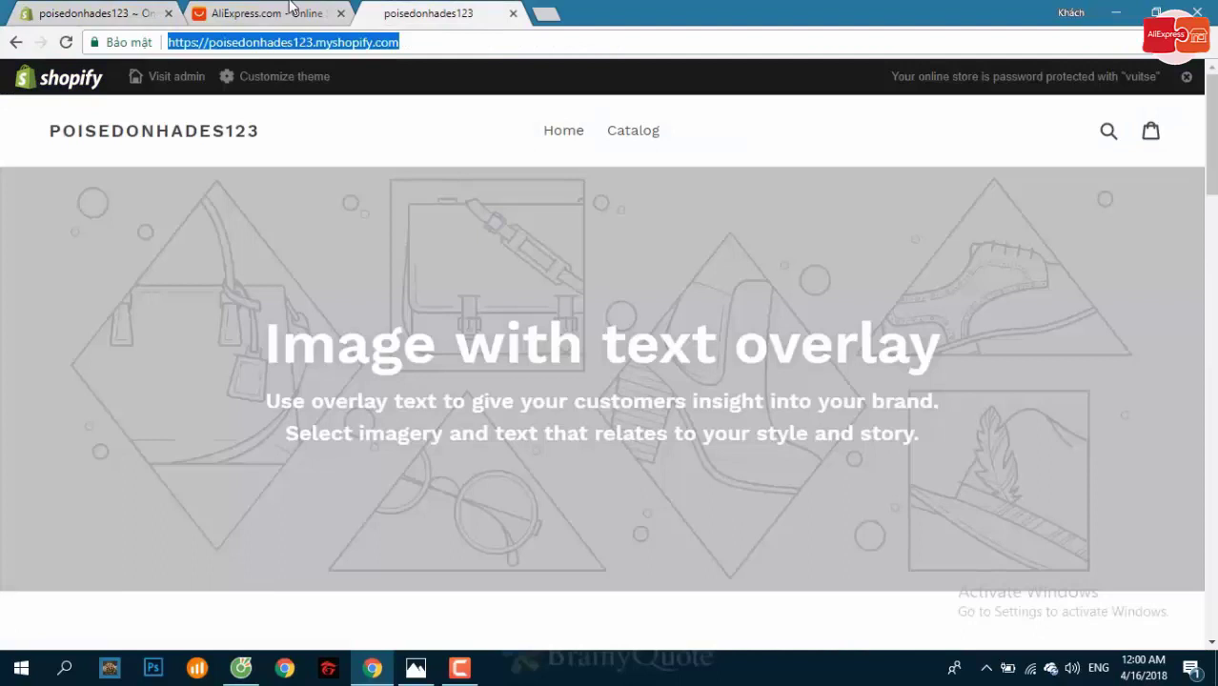
pyautogui.click(96, 13)
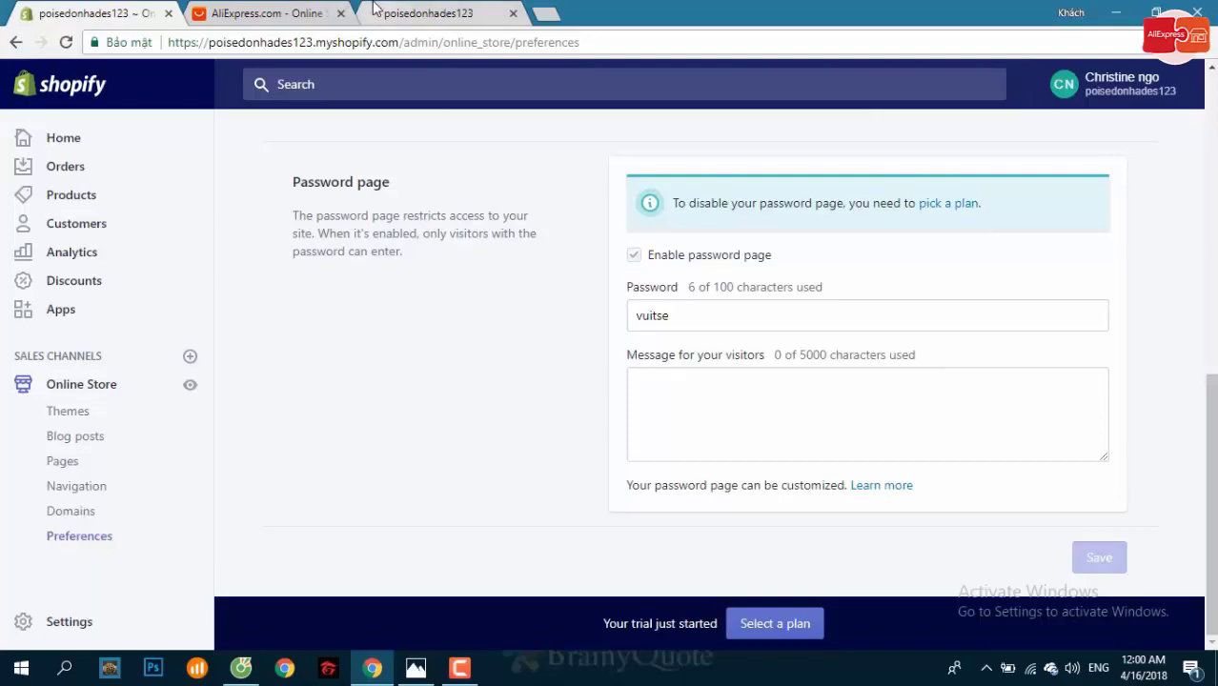
pyautogui.scroll(10, 81, 250)
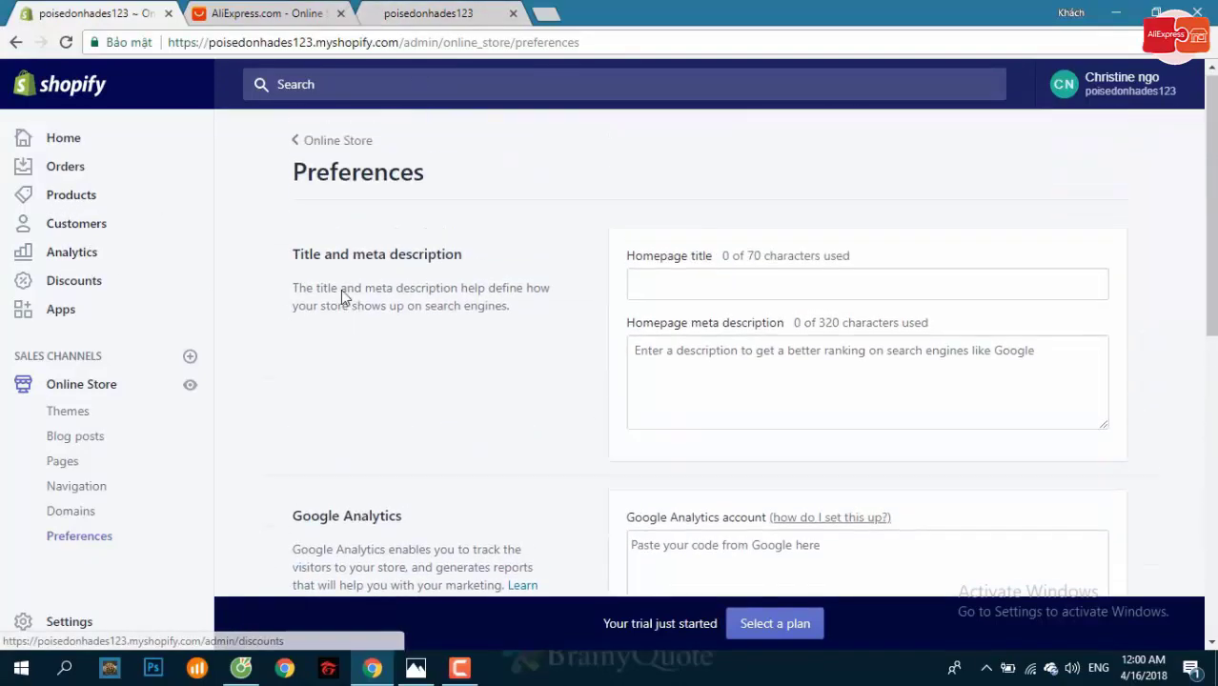
# Look over the store's settings overview from the admin home page and return to the home page.
pyautogui.click(71, 152)
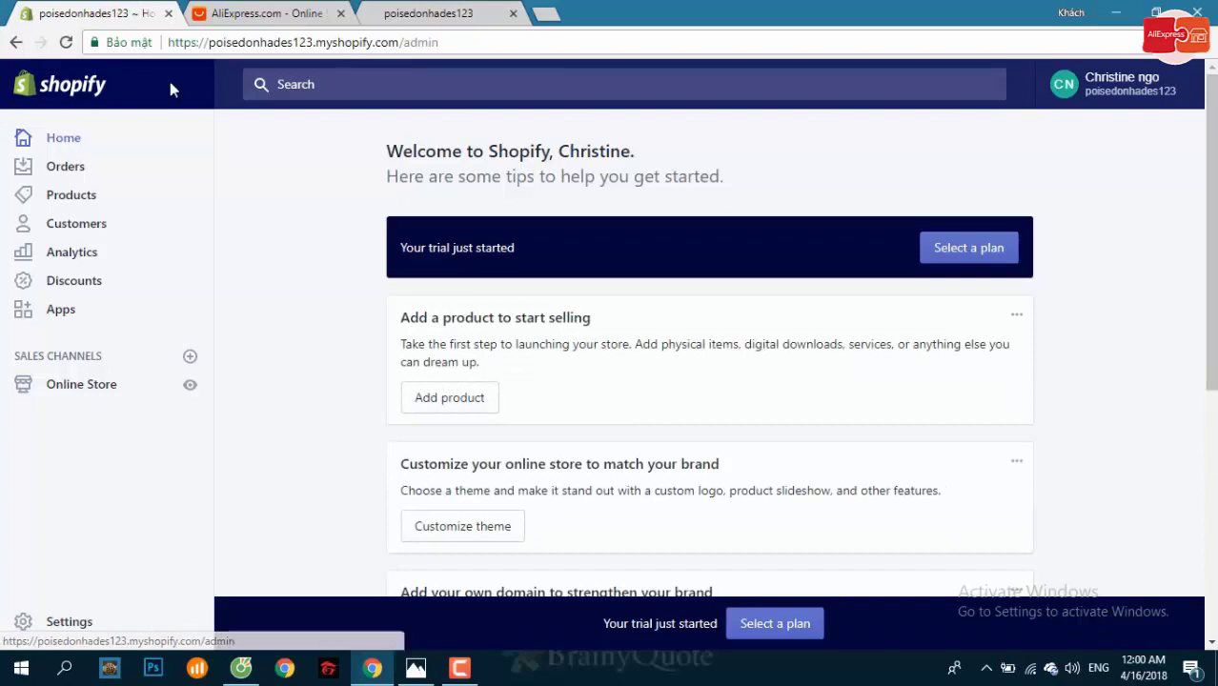
pyautogui.click(78, 632)
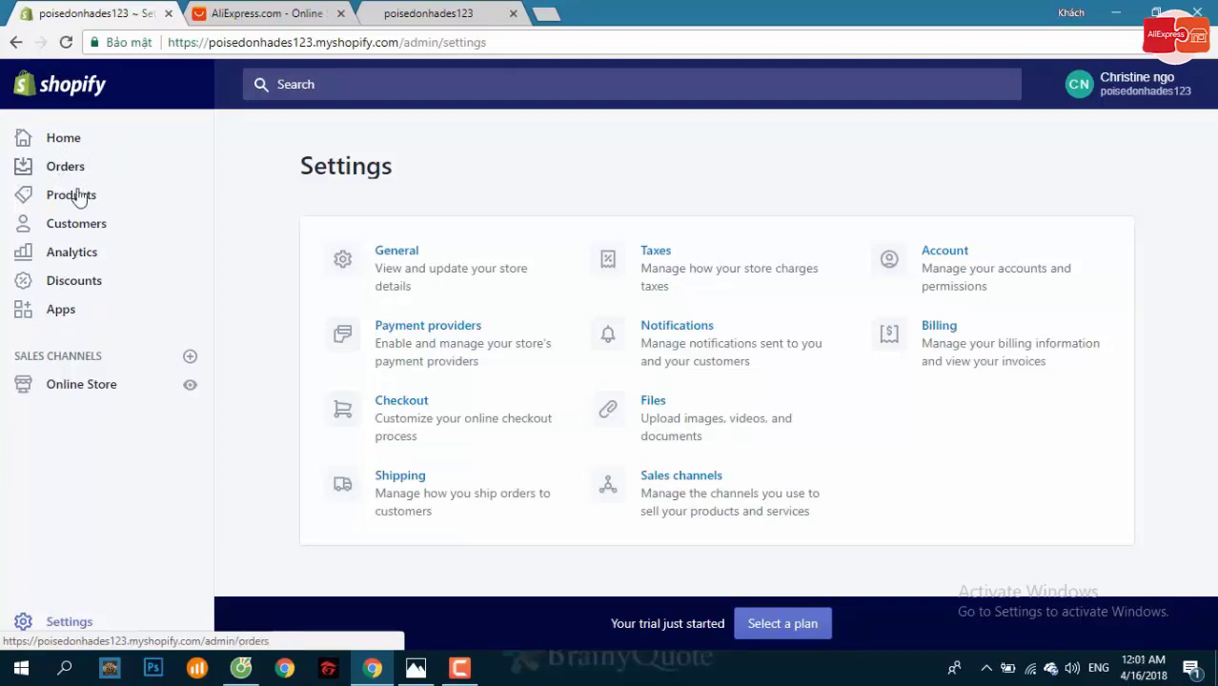
pyautogui.click(56, 148)
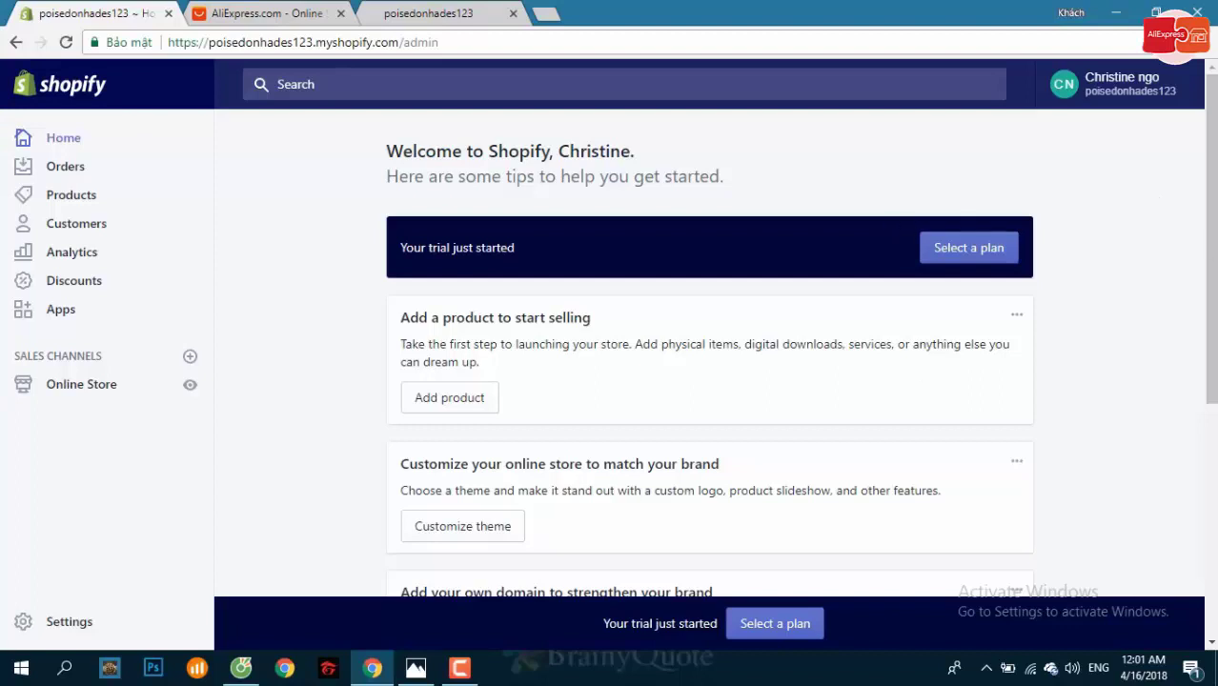
# Open the plan selection page for the trial store from the admin home page.
pyautogui.click(1000, 256)
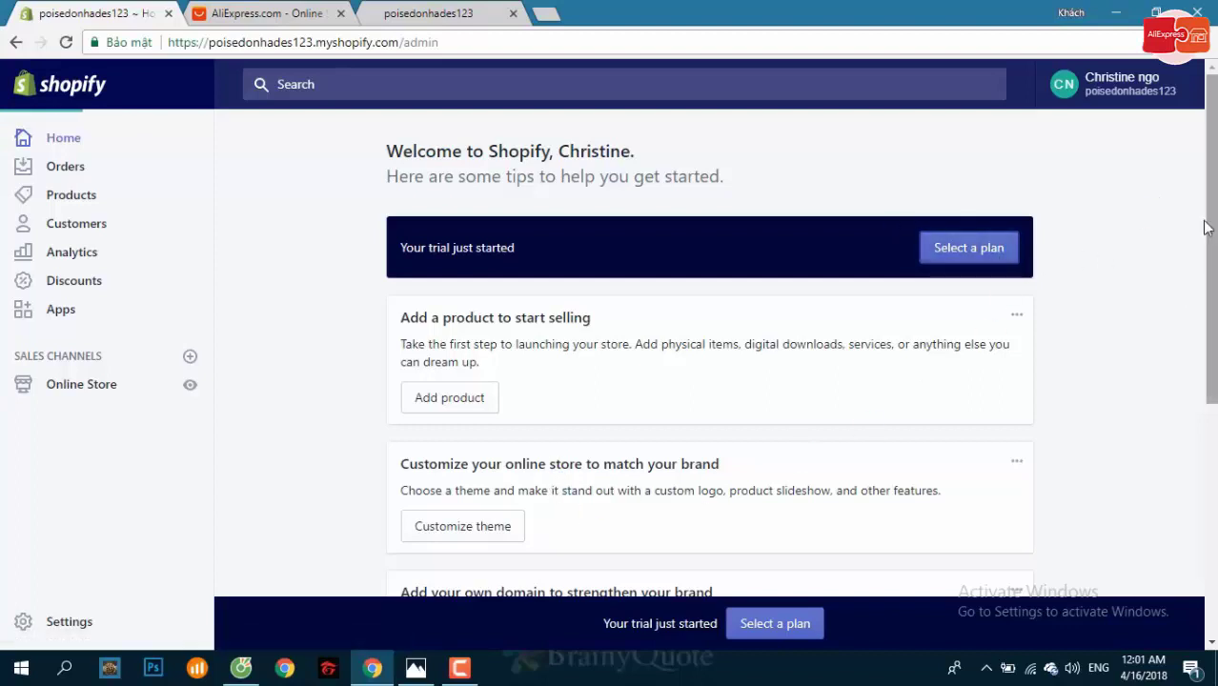
pyautogui.click(979, 248)
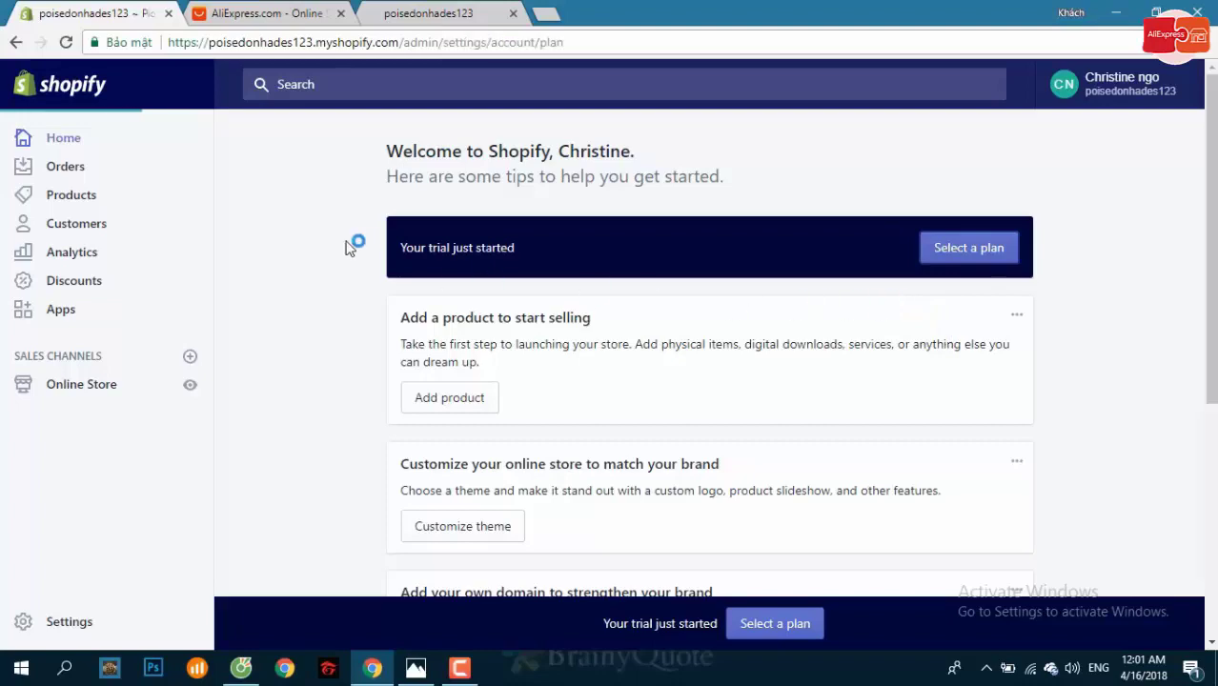
pyautogui.scroll(-4, 395, 252)
pyautogui.scroll(4, 435, 274)
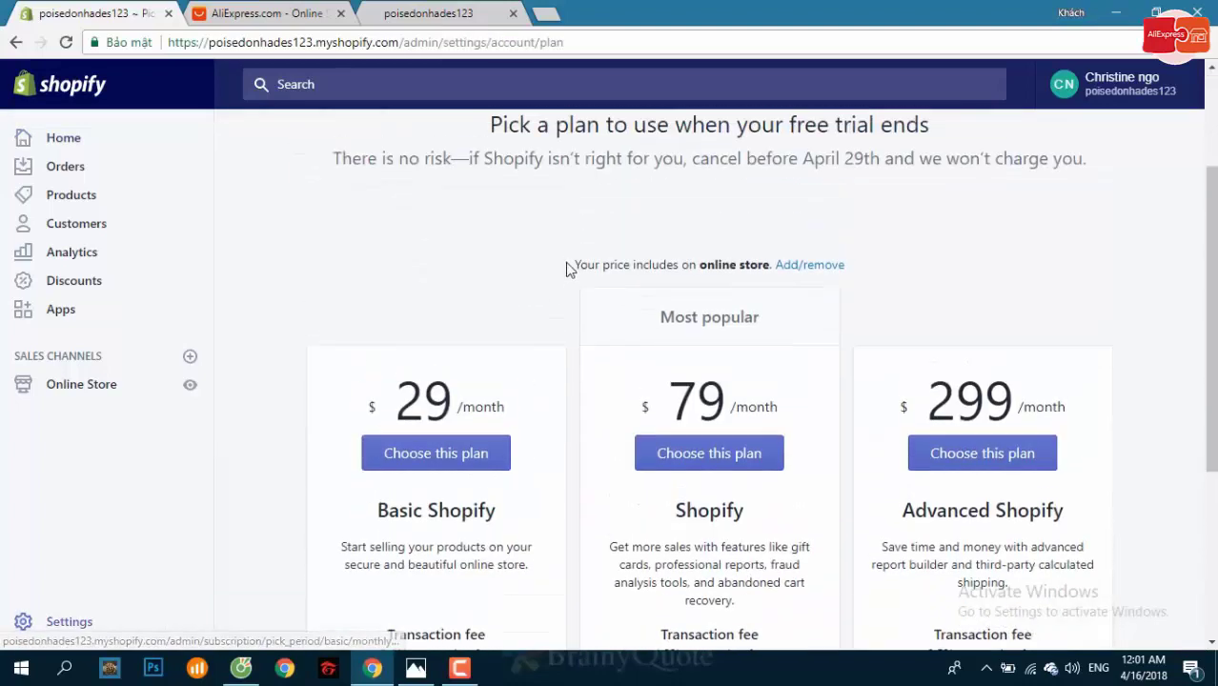
pyautogui.scroll(-4, 484, 302)
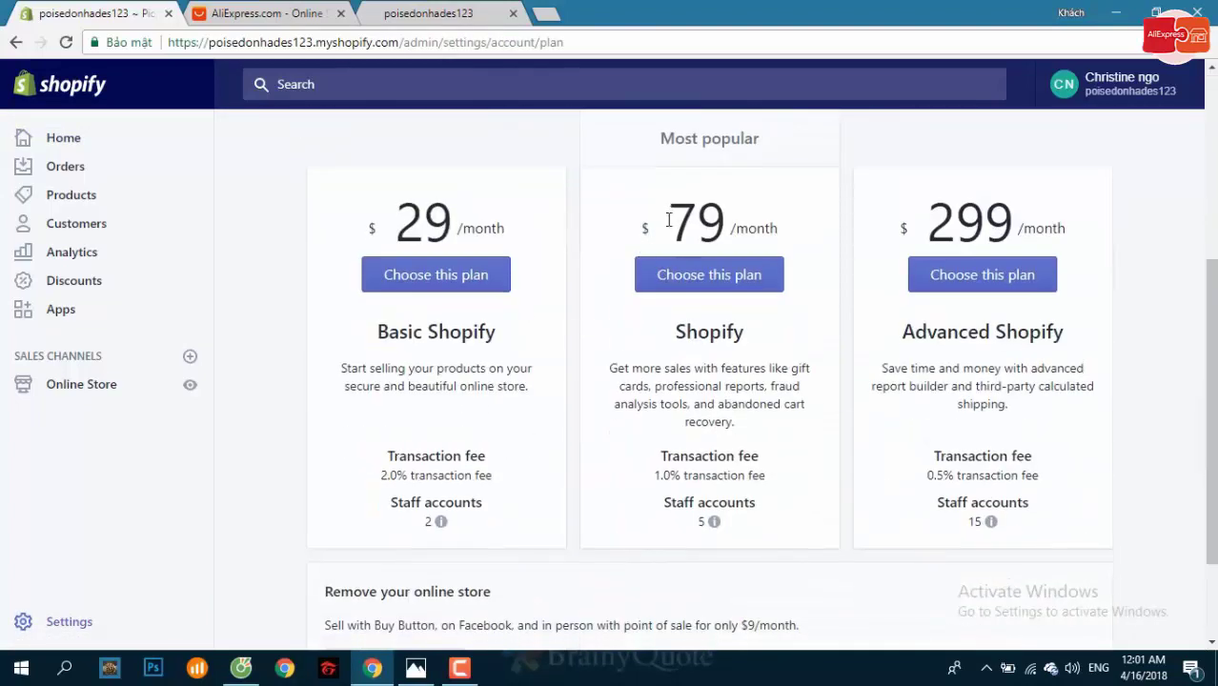
# Compare the monthly prices of the Basic Shopify, Shopify and Advanced Shopify plans.
pyautogui.moveTo(669, 220); pyautogui.dragTo(790, 233)
pyautogui.click(453, 227)
pyautogui.doubleClick(454, 226)
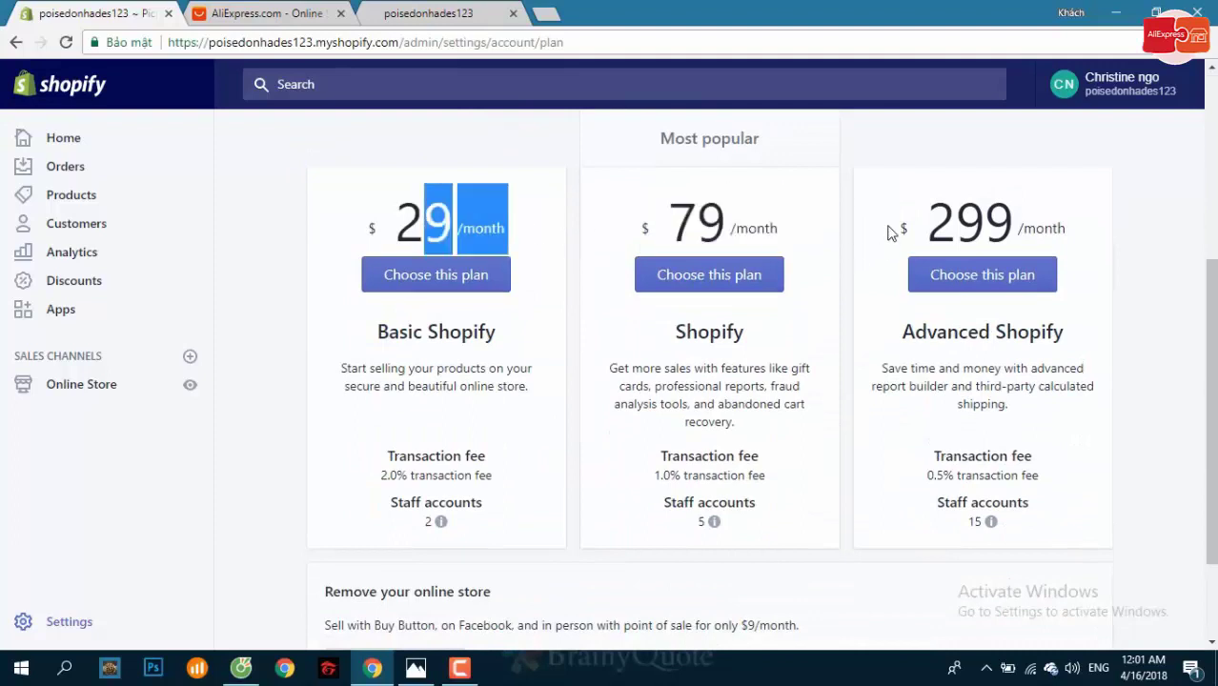
pyautogui.doubleClick(922, 217)
pyautogui.moveTo(667, 217); pyautogui.dragTo(823, 233)
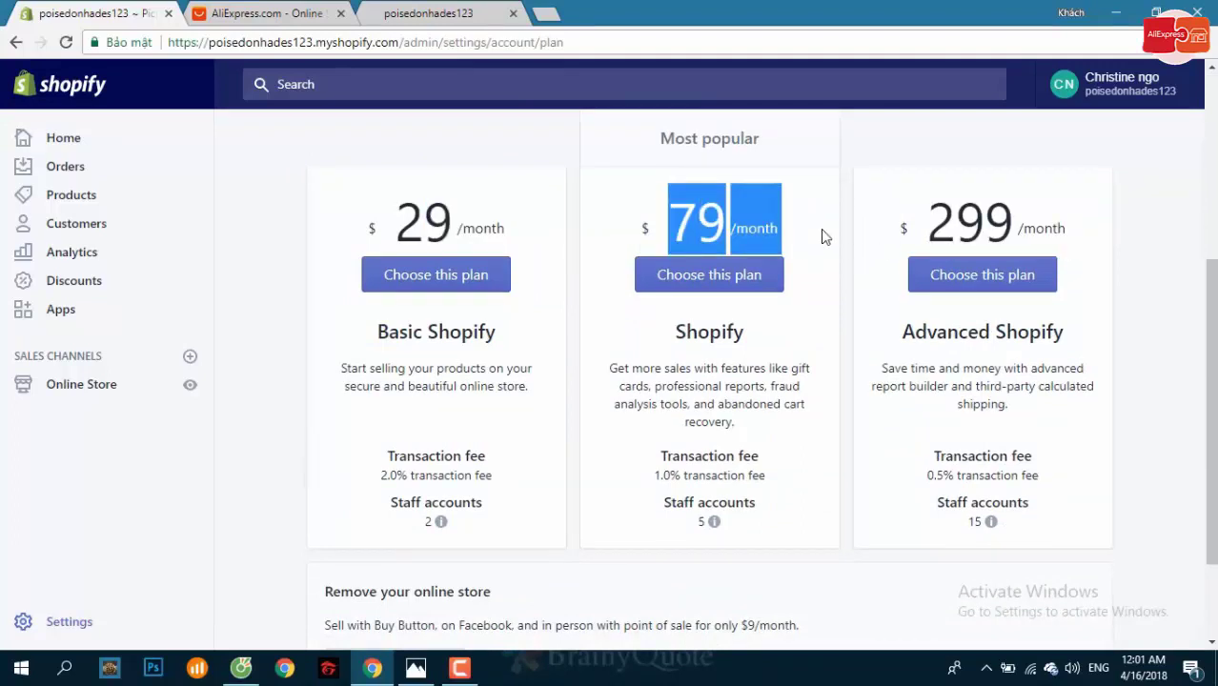
pyautogui.click(823, 233)
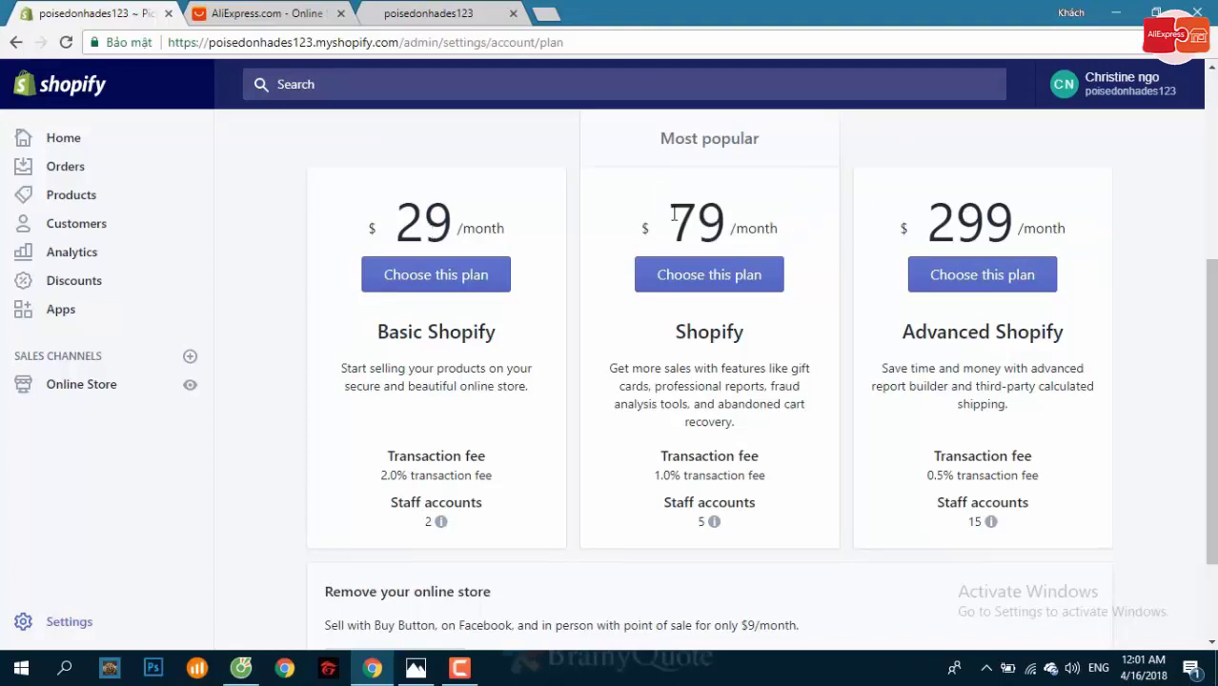
# Read the Shopify plan's details, focusing on its description of the included sales features.
pyautogui.moveTo(665, 208); pyautogui.dragTo(769, 524)
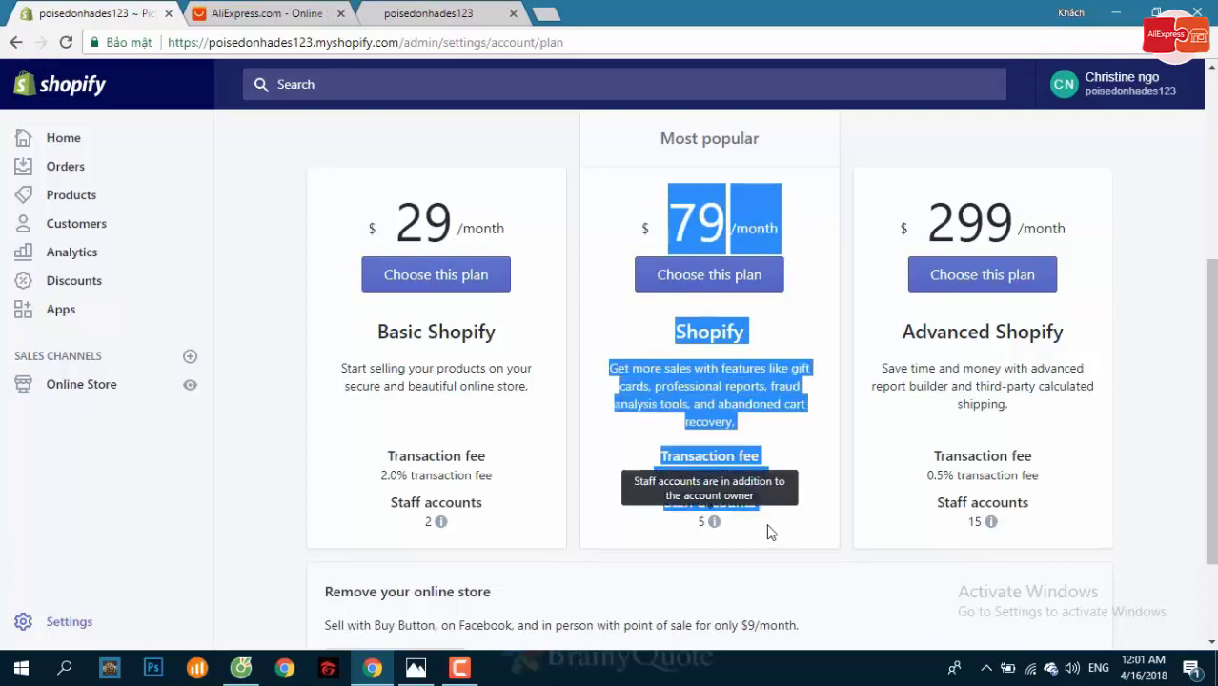
pyautogui.click(744, 363)
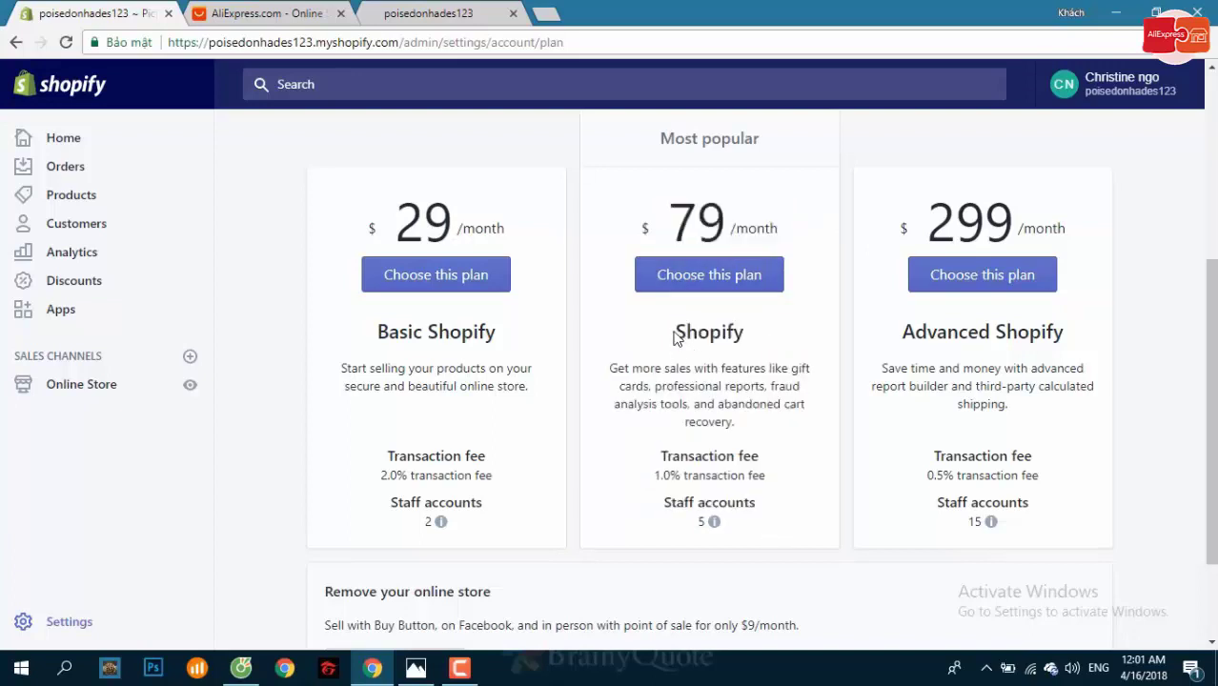
pyautogui.moveTo(673, 318); pyautogui.dragTo(732, 362)
pyautogui.moveTo(610, 368); pyautogui.dragTo(724, 422)
pyautogui.click(729, 427)
pyautogui.moveTo(653, 195); pyautogui.dragTo(770, 539)
pyautogui.moveTo(632, 369); pyautogui.dragTo(664, 369)
pyautogui.click(734, 425)
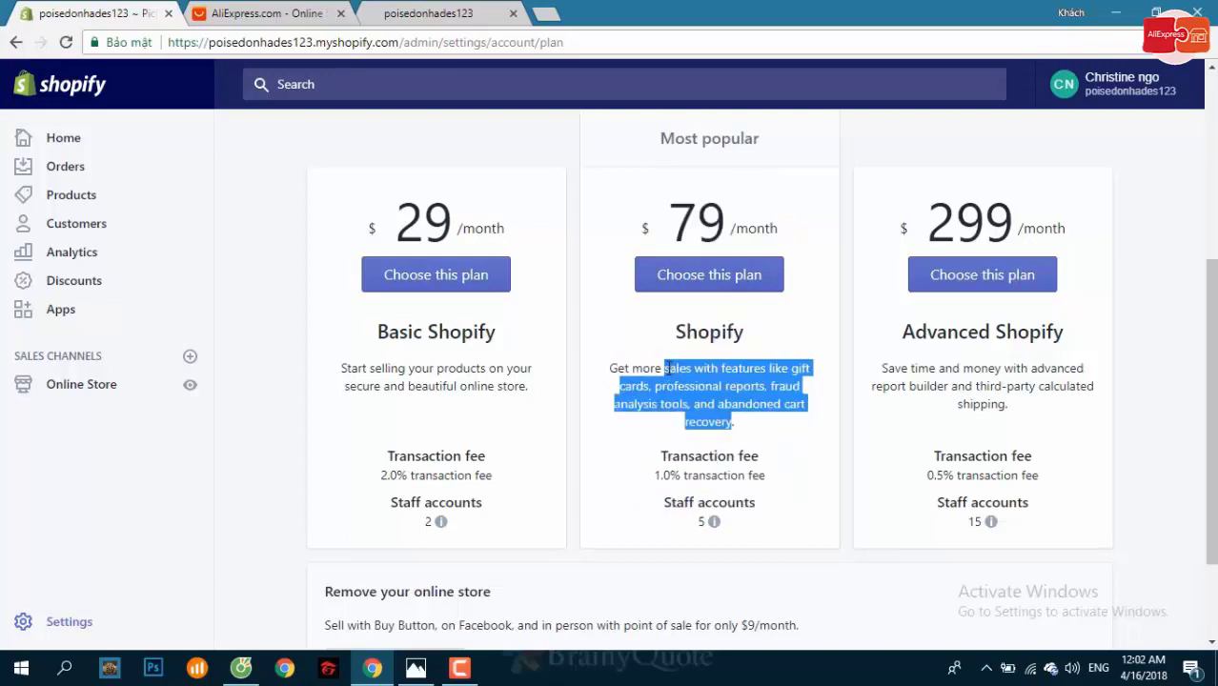
pyautogui.click(663, 370)
# Examine the Advanced Shopify plan's description, monthly price and transaction fee.
pyautogui.moveTo(910, 368); pyautogui.dragTo(996, 406)
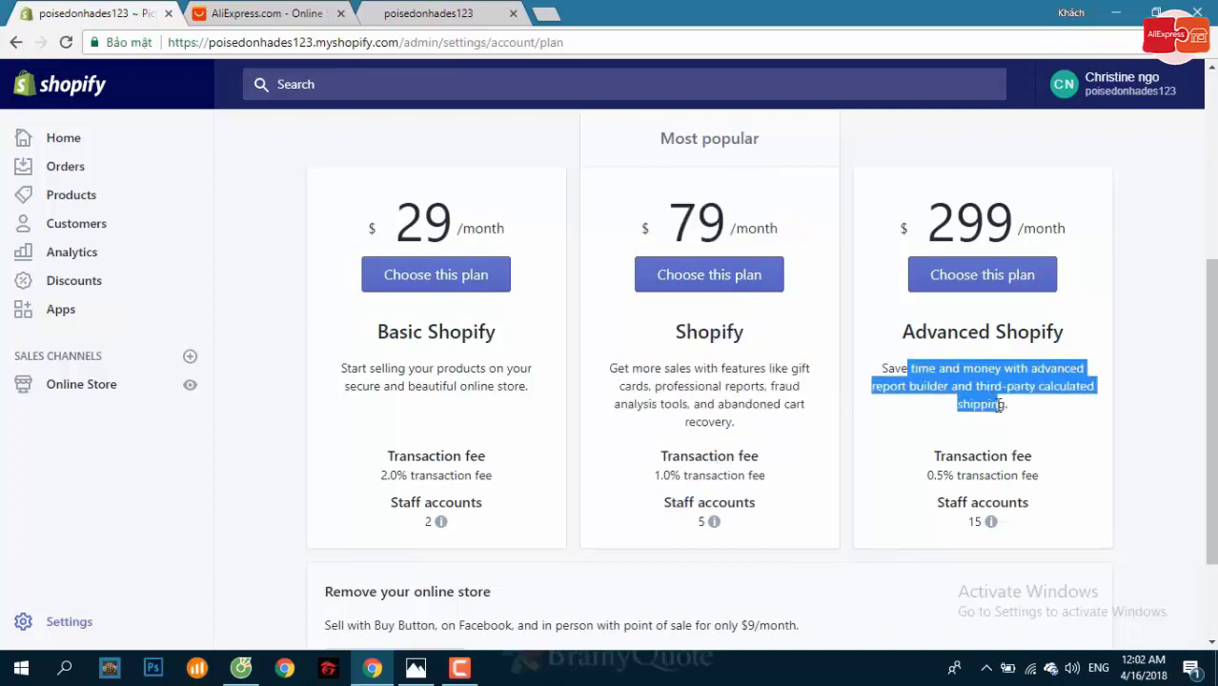
pyautogui.moveTo(933, 215); pyautogui.dragTo(1044, 231)
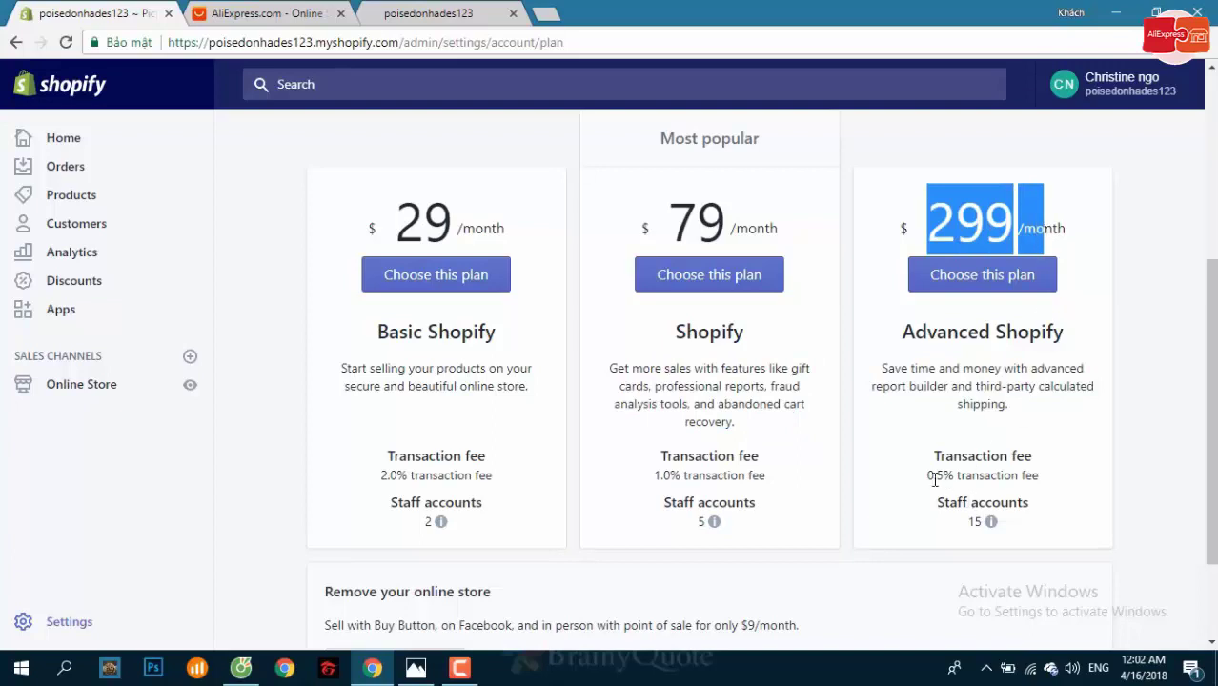
pyautogui.moveTo(927, 475); pyautogui.dragTo(1046, 475)
pyautogui.click(1058, 478)
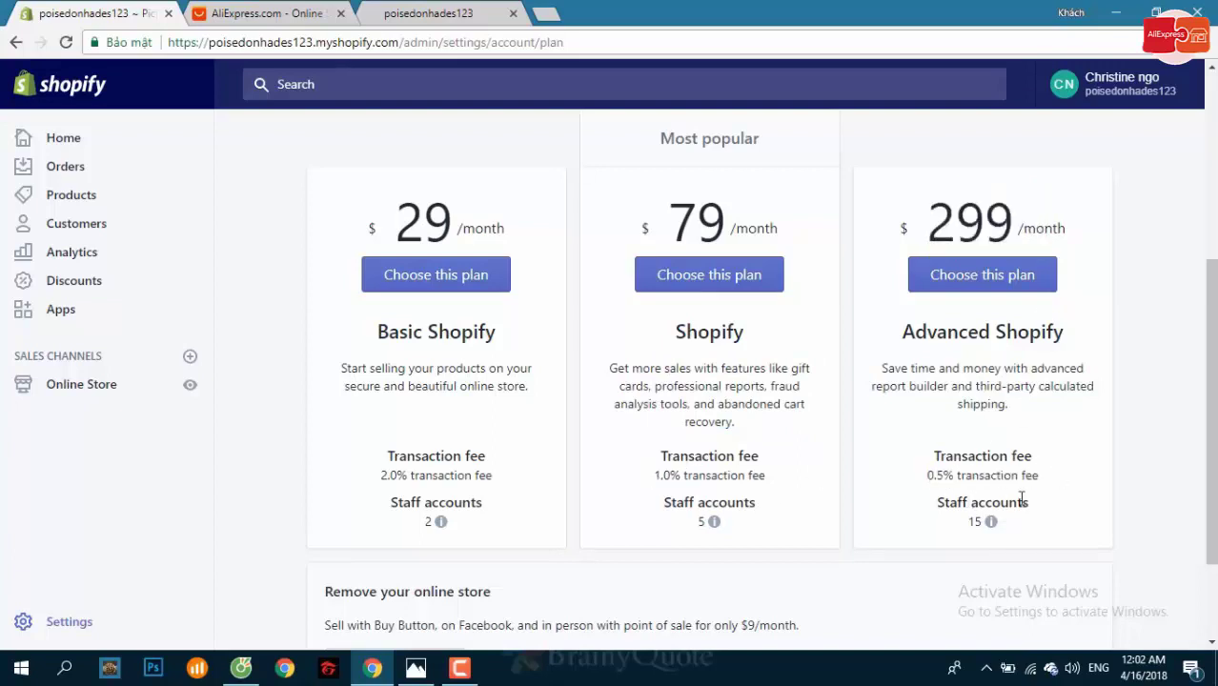
pyautogui.moveTo(982, 406); pyautogui.dragTo(960, 369)
pyautogui.doubleClick(981, 407)
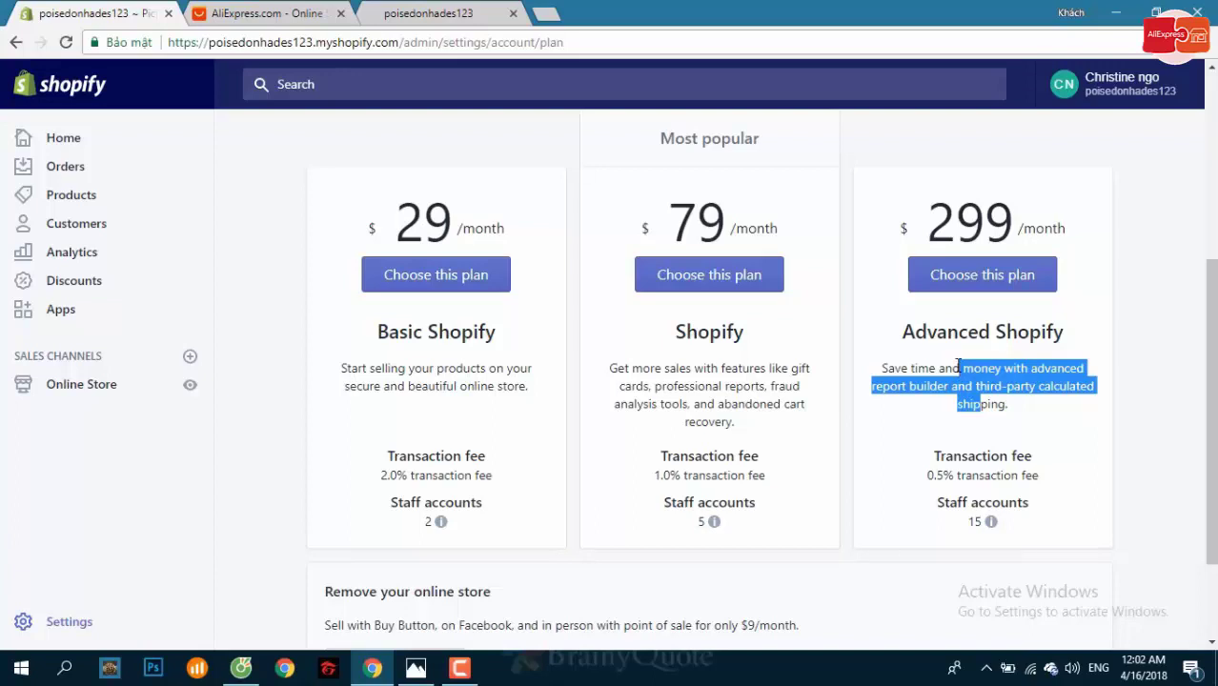
pyautogui.moveTo(957, 365); pyautogui.dragTo(931, 370)
pyautogui.click(973, 401)
# Review the Shopify plan's full details again, along with the option to remove the online store below the plans.
pyautogui.click(660, 367)
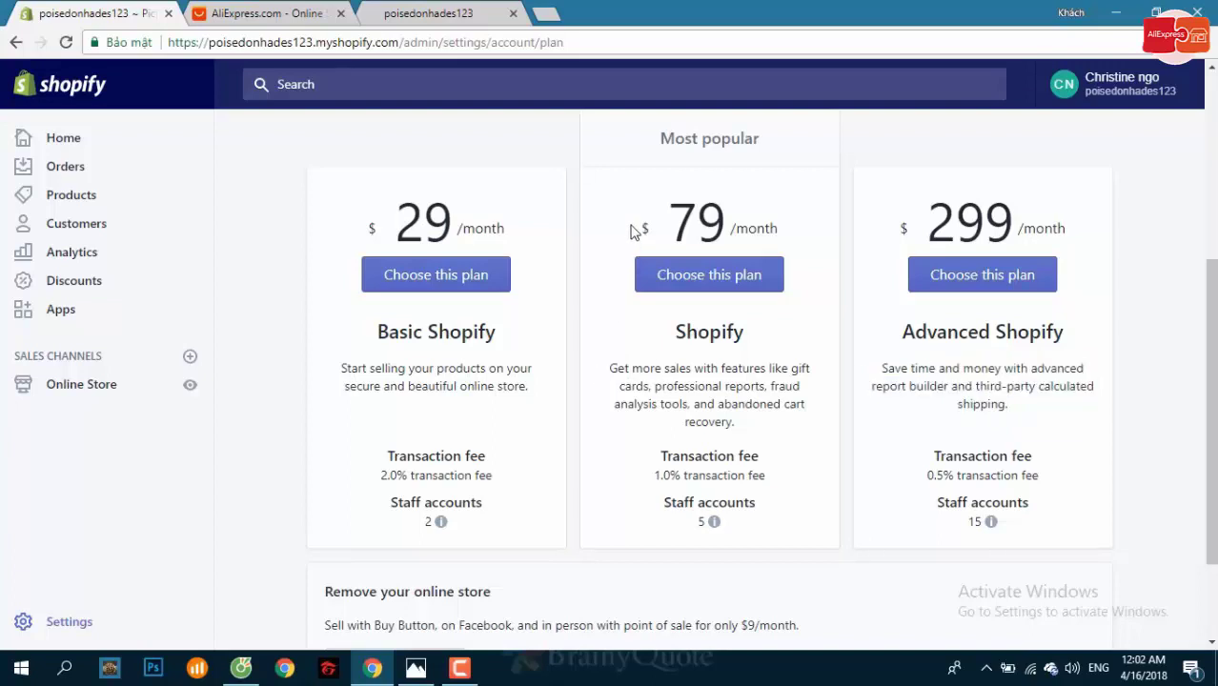
pyautogui.scroll(1, 634, 231)
pyautogui.moveTo(643, 284); pyautogui.dragTo(777, 619)
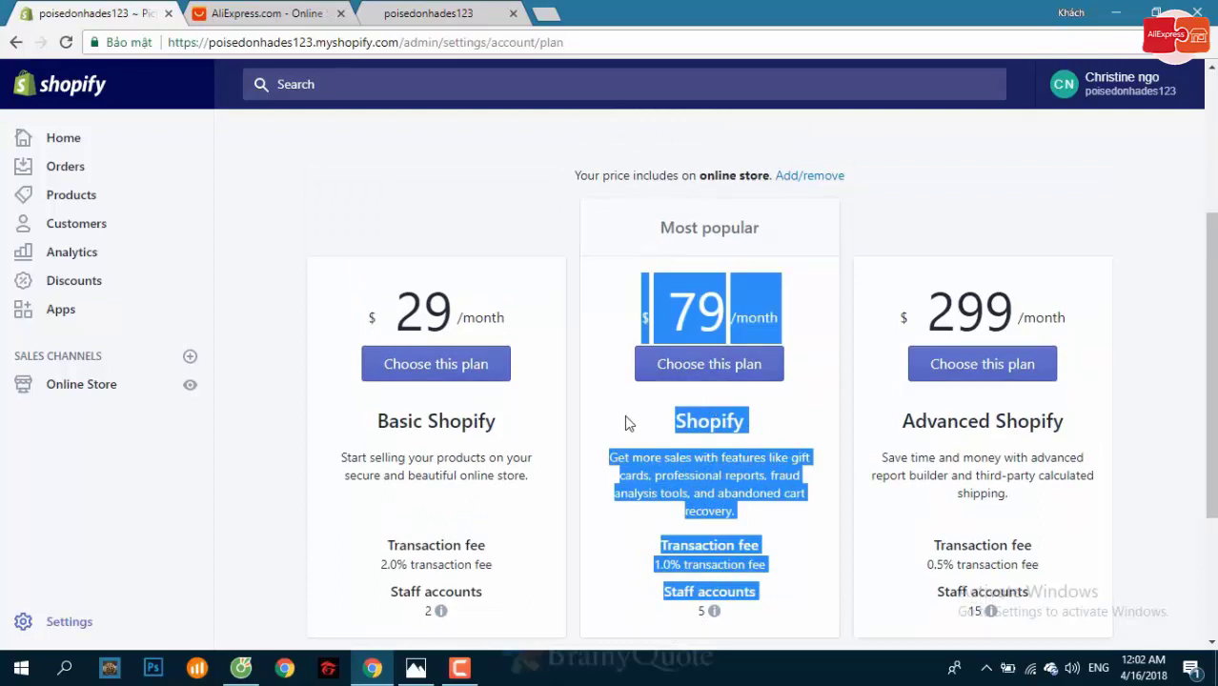
pyautogui.moveTo(656, 302); pyautogui.dragTo(777, 610)
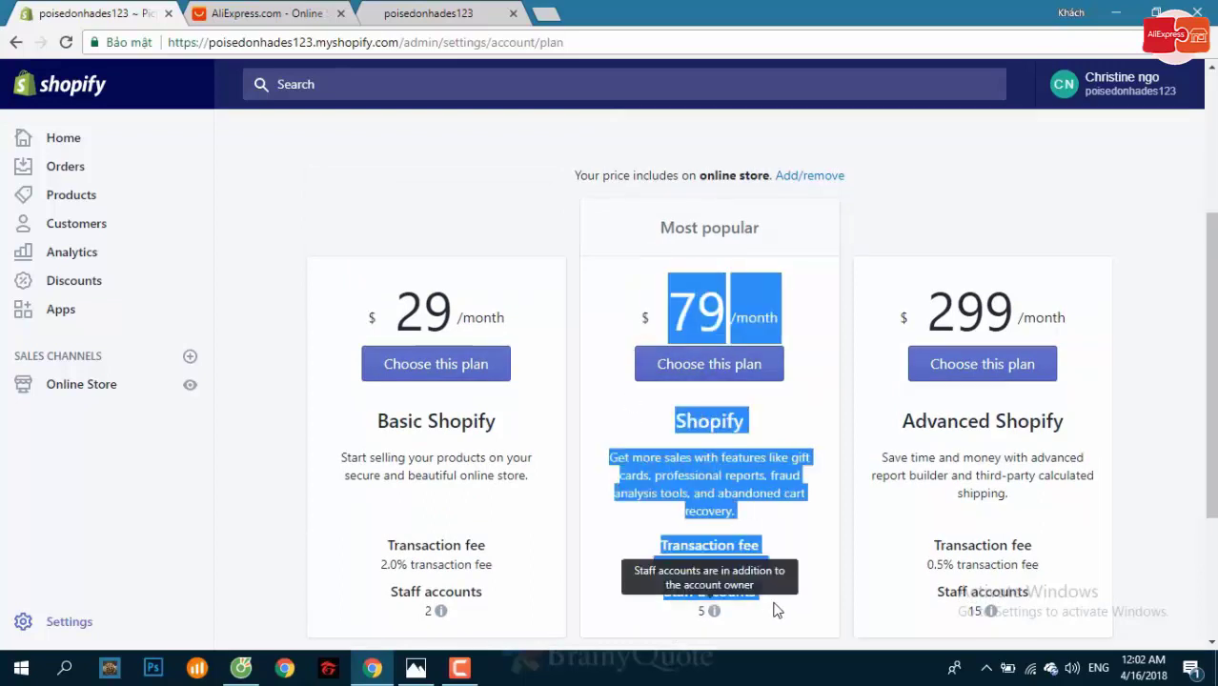
pyautogui.click(1137, 433)
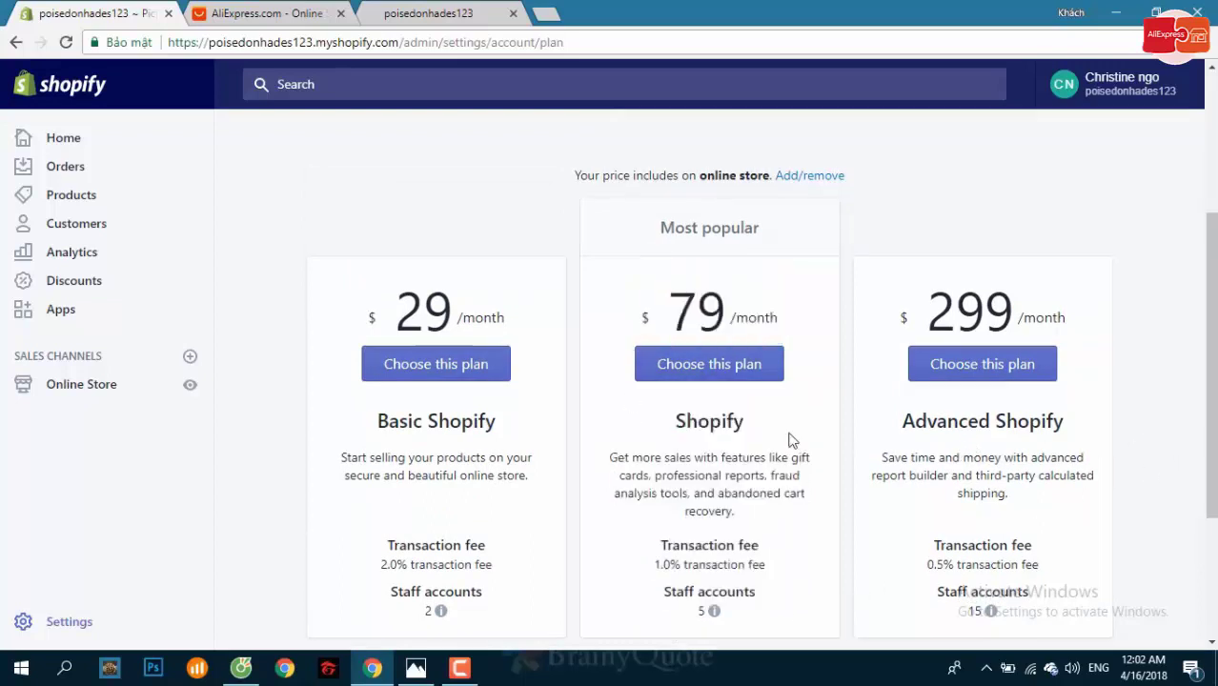
pyautogui.moveTo(639, 277); pyautogui.dragTo(769, 609)
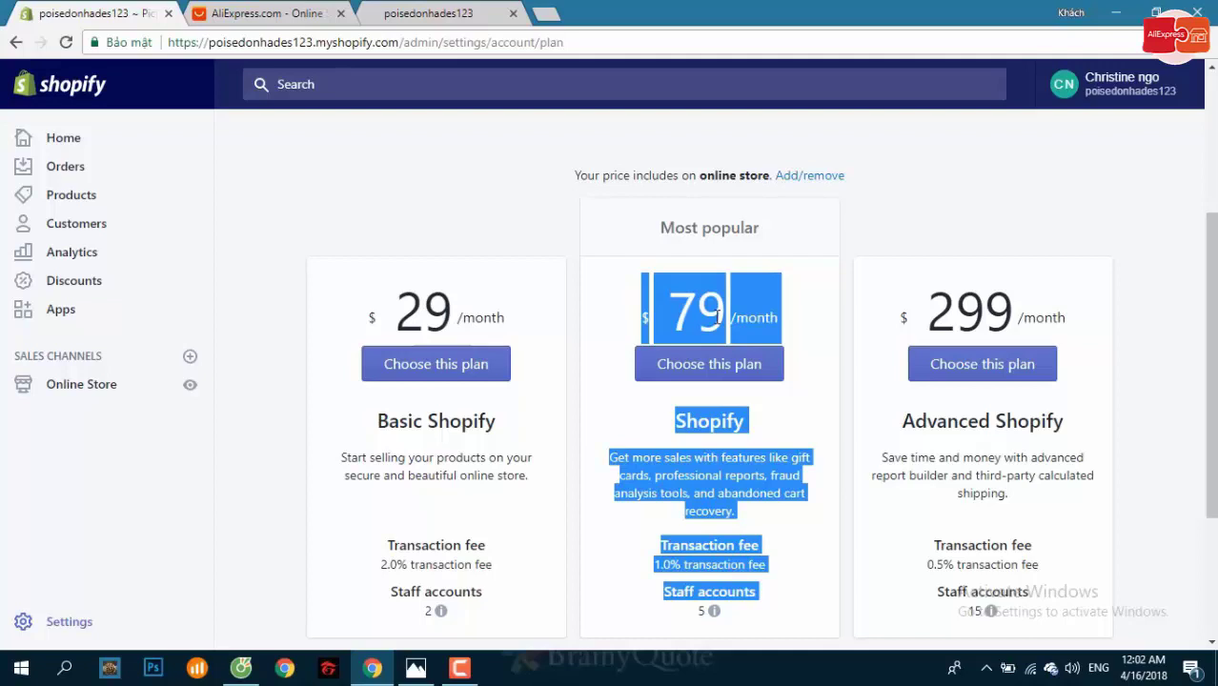
pyautogui.scroll(-2, 718, 317)
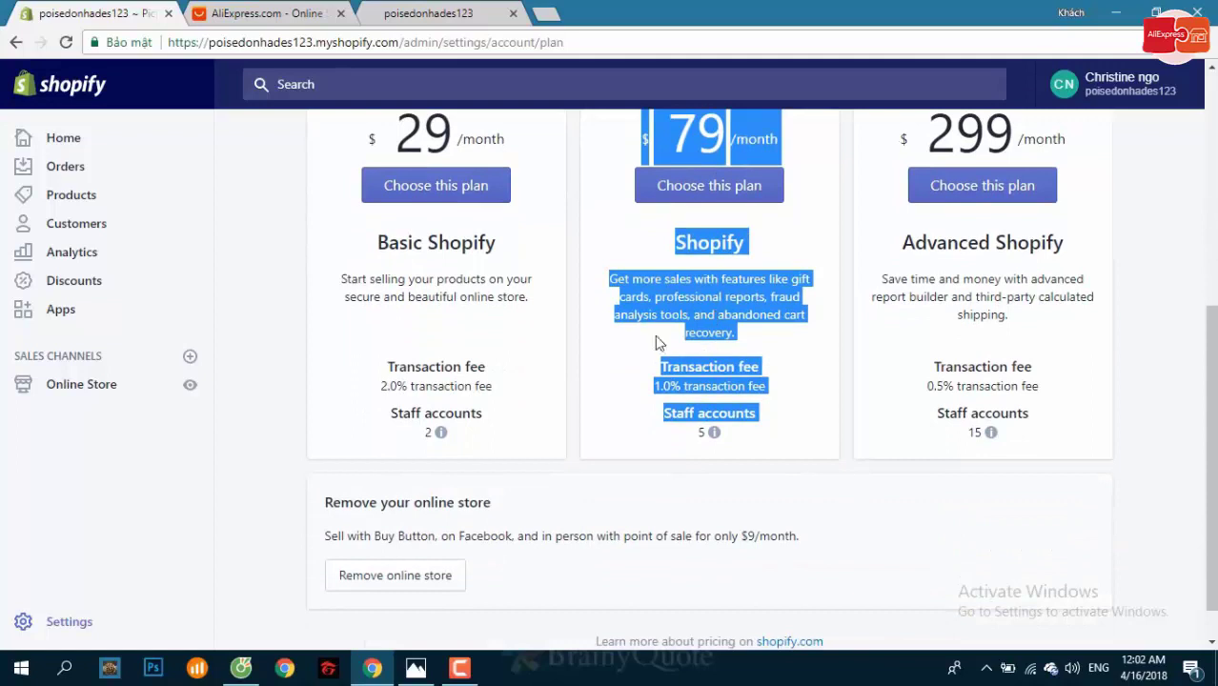
pyautogui.click(687, 330)
pyautogui.scroll(2, 667, 296)
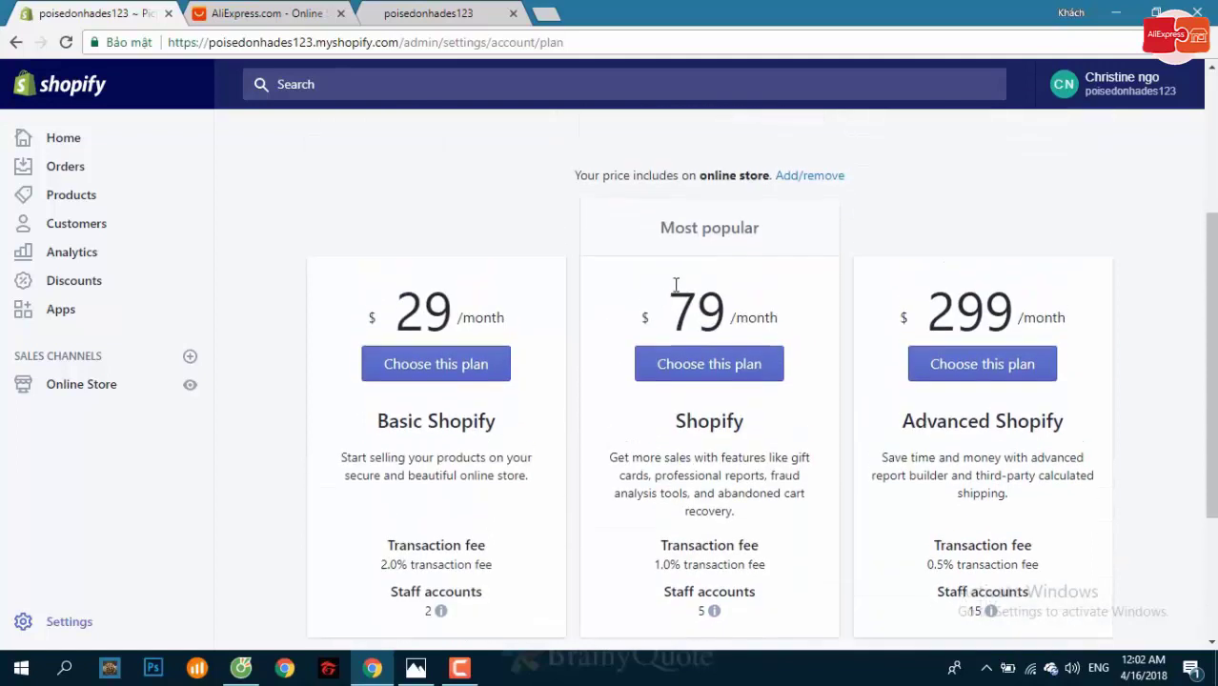
pyautogui.scroll(-2, 671, 296)
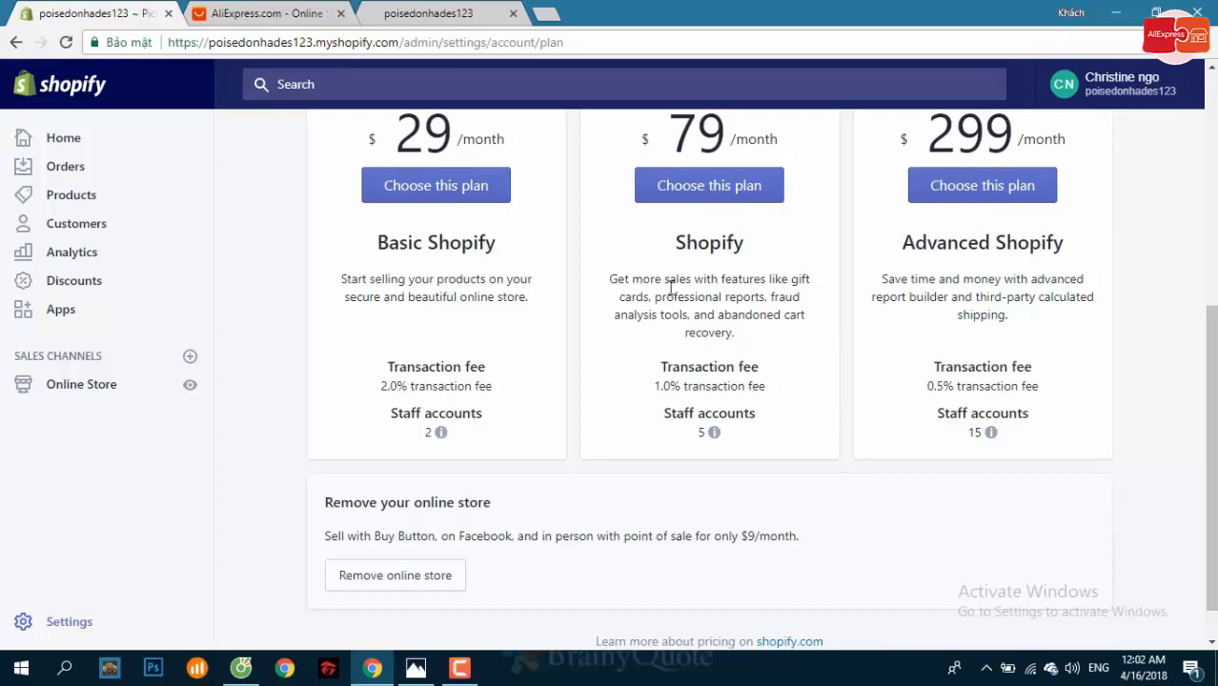
pyautogui.scroll(1, 672, 303)
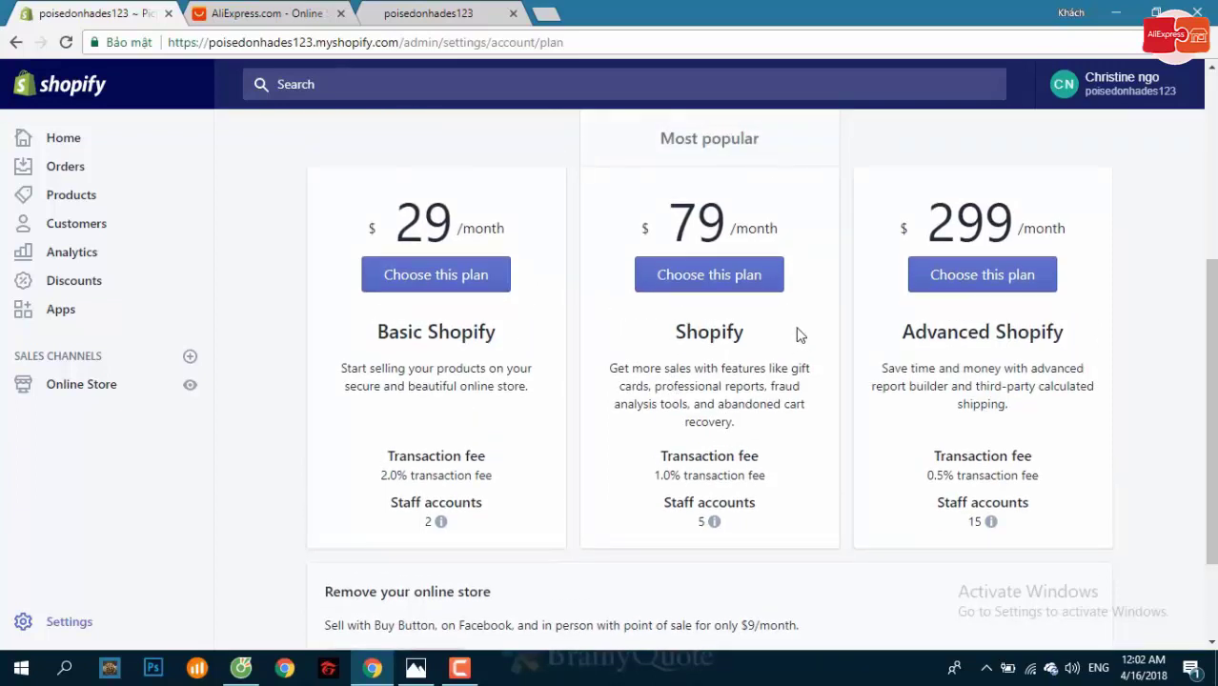
# Go over the Shopify plan's price, features, transaction fee and staff accounts alongside the Basic Shopify plan.
pyautogui.moveTo(656, 204); pyautogui.dragTo(790, 519)
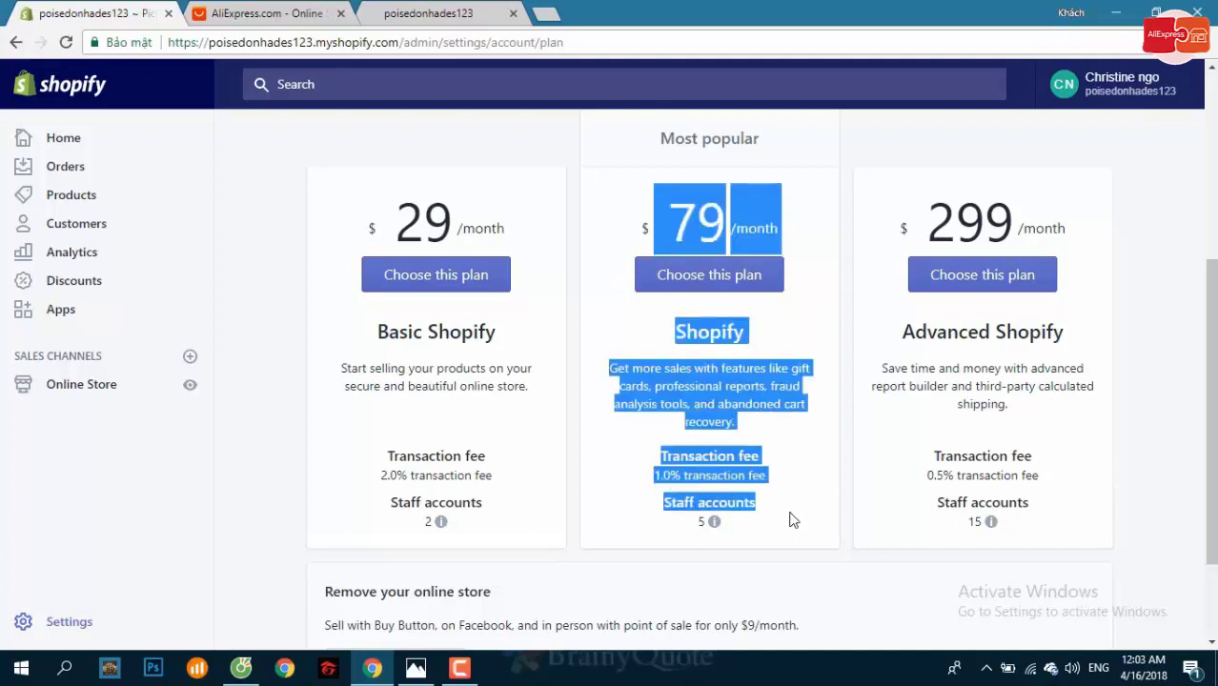
pyautogui.click(789, 520)
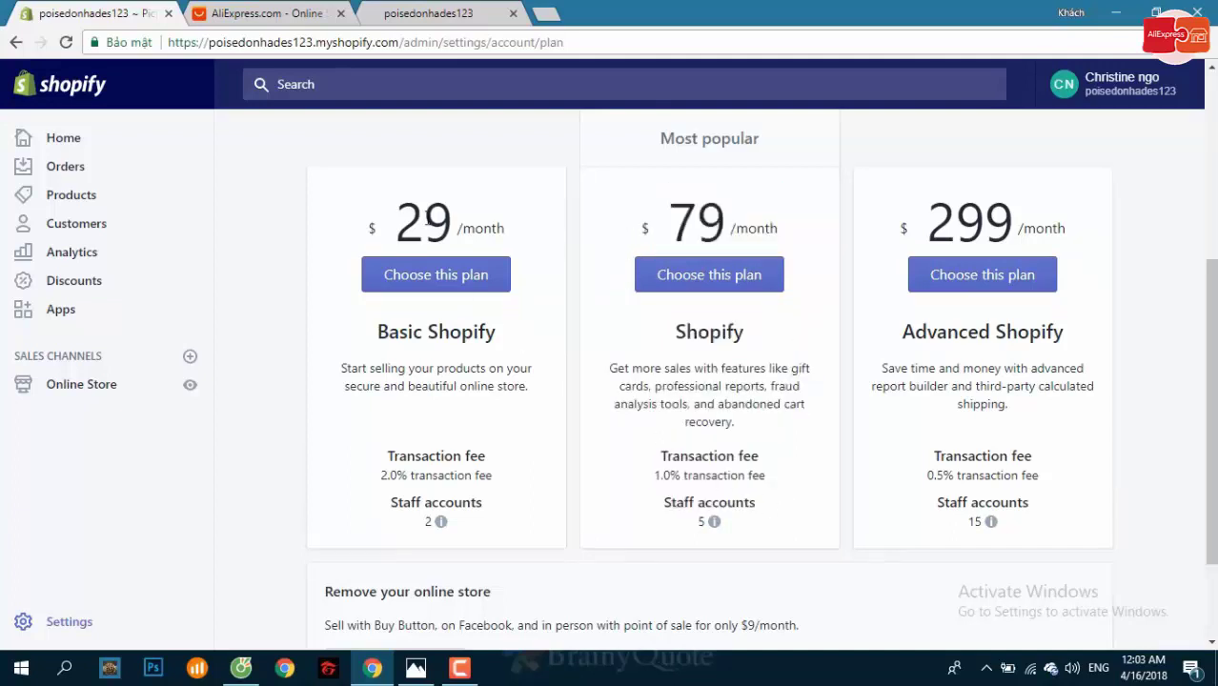
pyautogui.moveTo(667, 208); pyautogui.dragTo(762, 505)
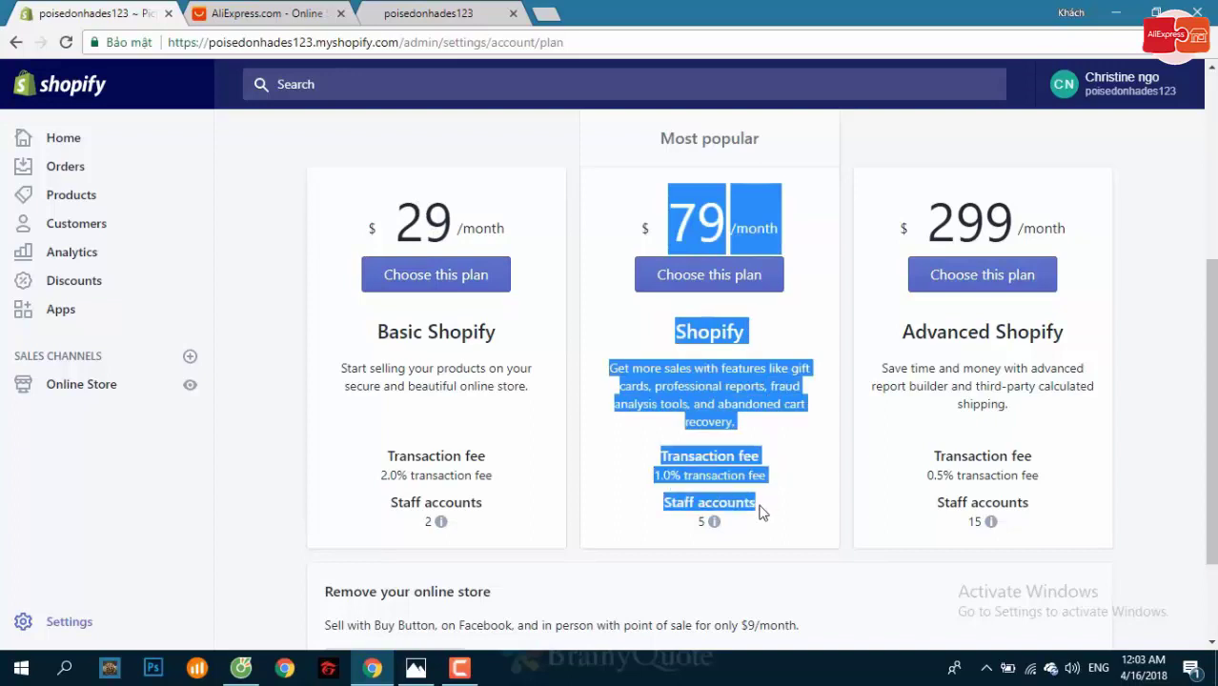
pyautogui.moveTo(680, 331); pyautogui.dragTo(774, 513)
pyautogui.click(774, 513)
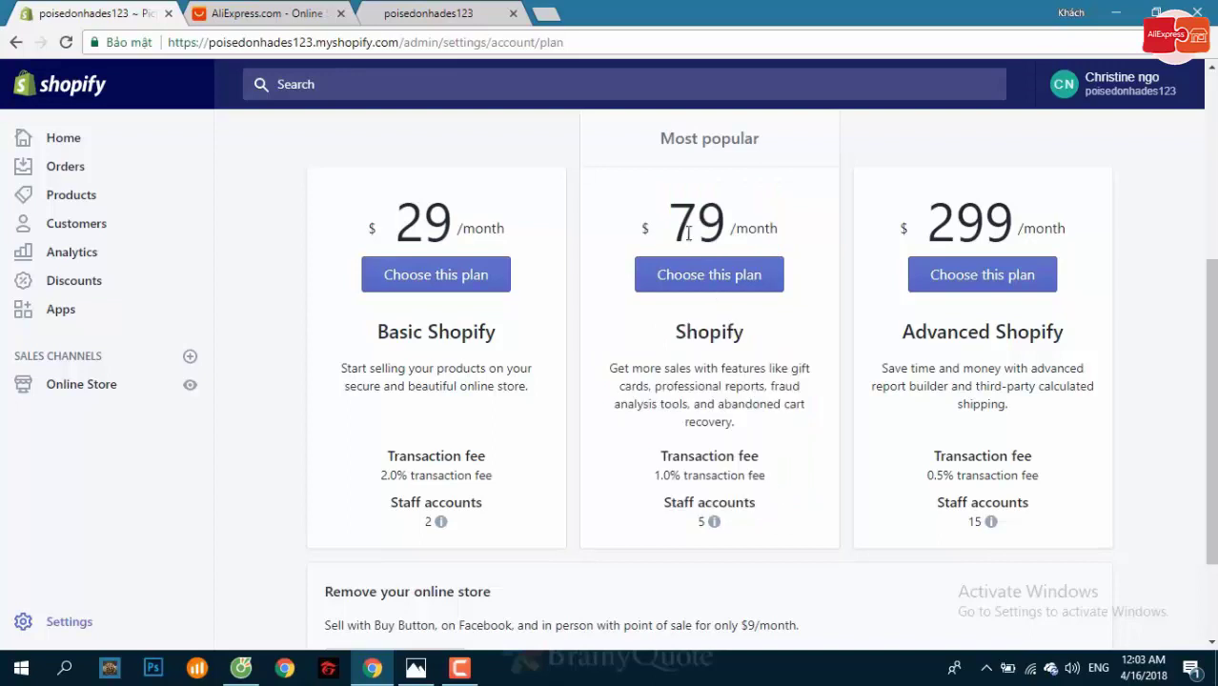
pyautogui.moveTo(658, 201); pyautogui.dragTo(779, 517)
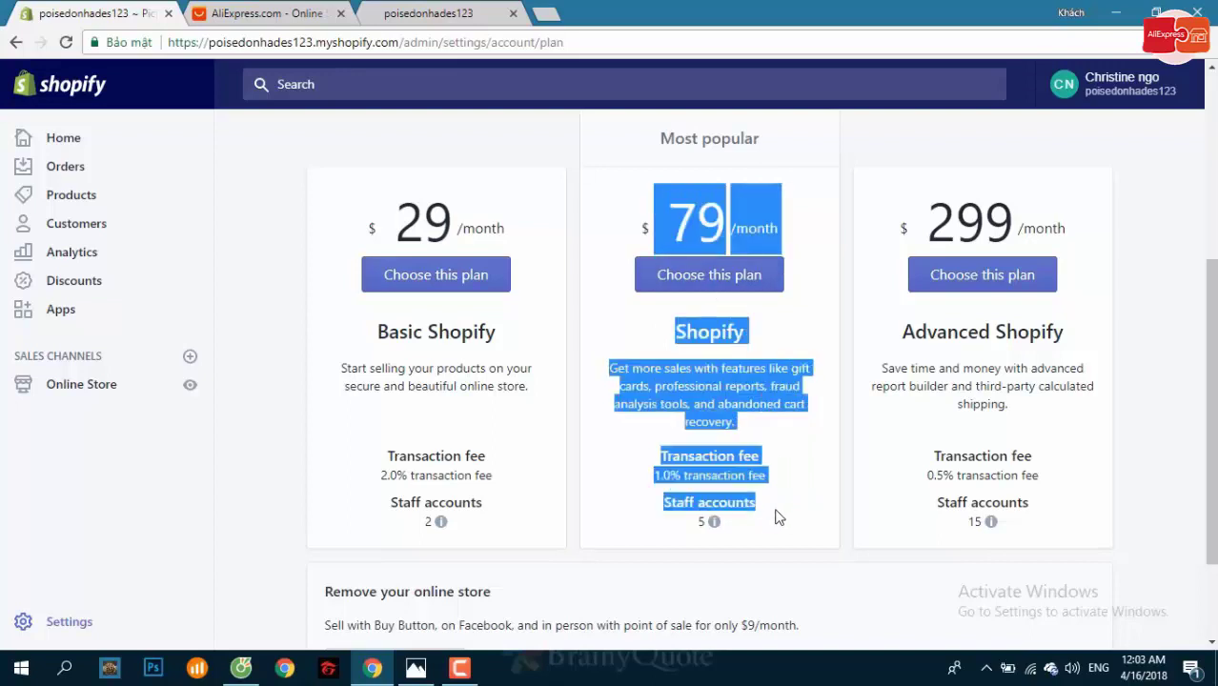
# Read through the Basic Shopify plan's monthly price, description, transaction fee and staff accounts.
pyautogui.click(411, 200)
pyautogui.moveTo(361, 202); pyautogui.dragTo(386, 229)
pyautogui.moveTo(386, 228); pyautogui.dragTo(520, 519)
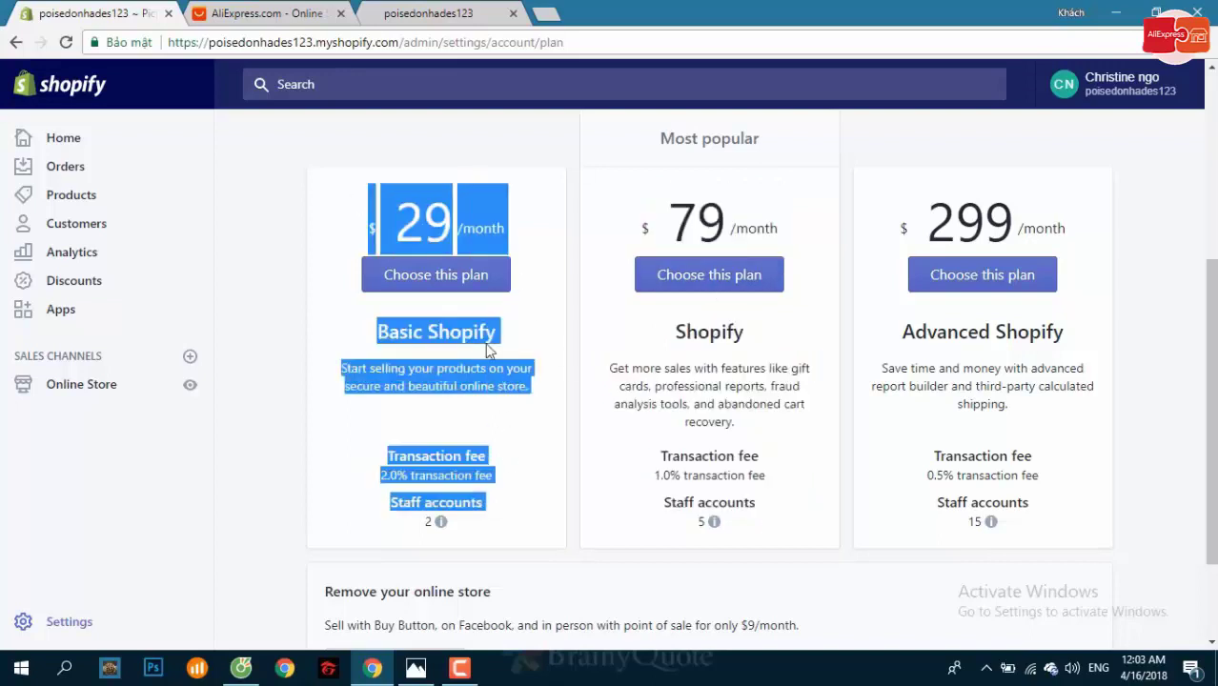
pyautogui.click(341, 242)
pyautogui.moveTo(349, 212); pyautogui.dragTo(525, 531)
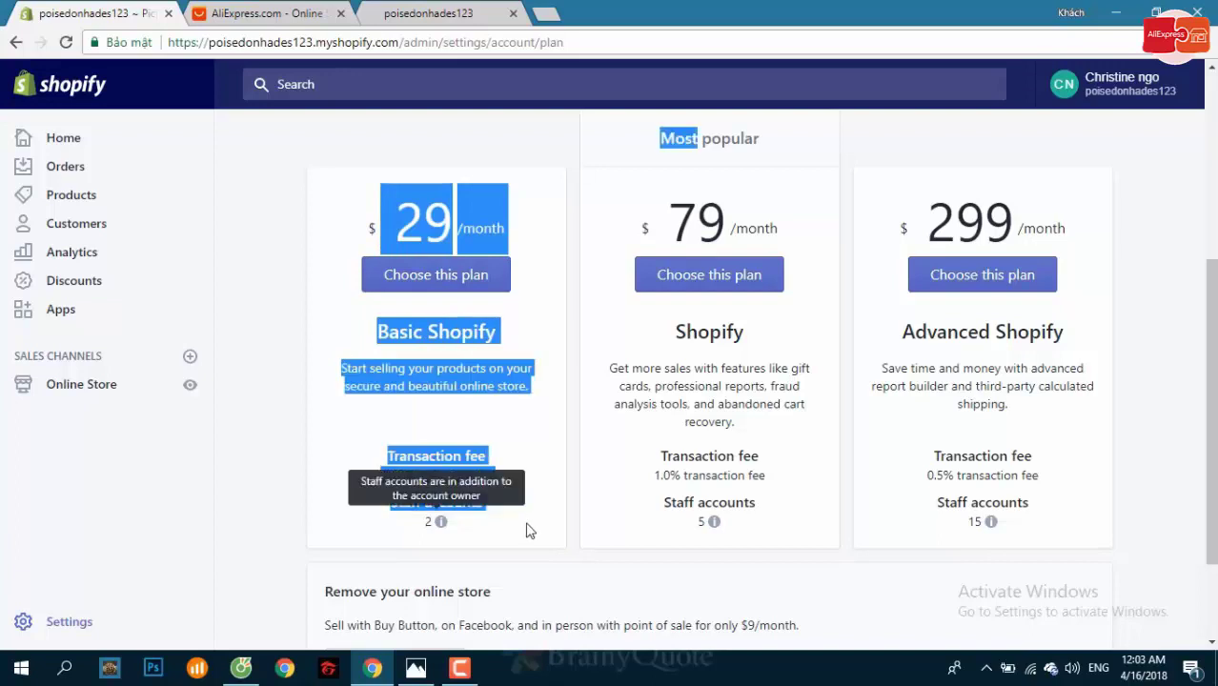
pyautogui.click(326, 230)
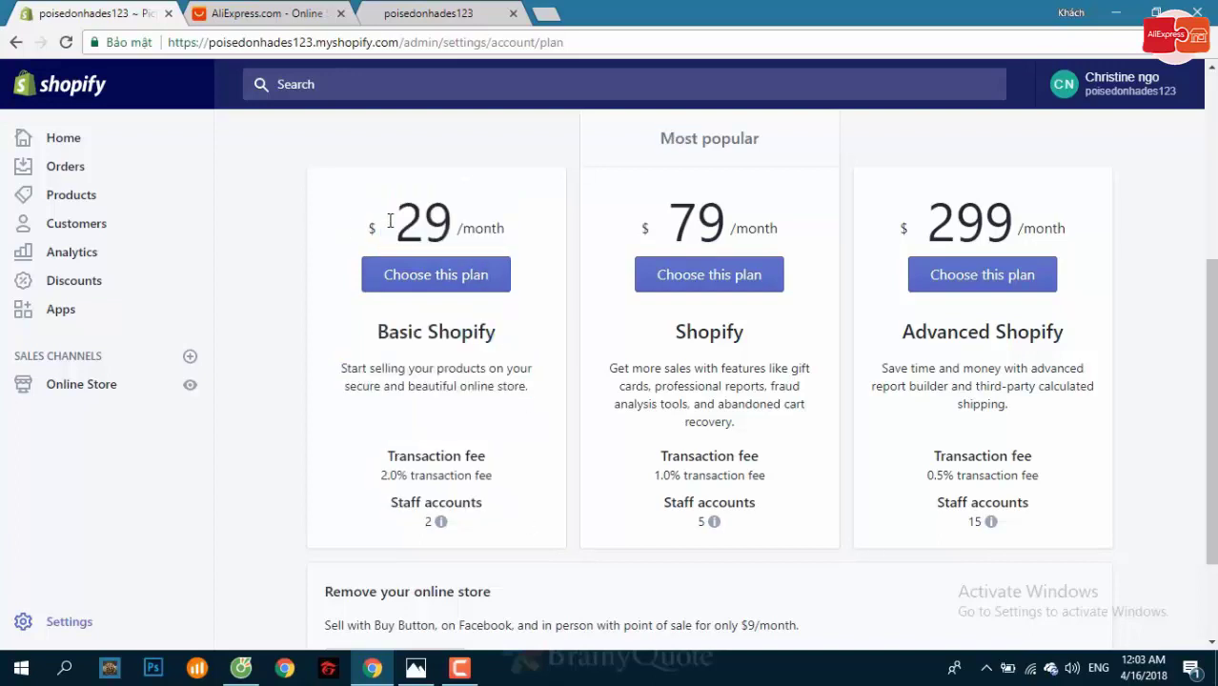
pyautogui.moveTo(391, 221); pyautogui.dragTo(544, 519)
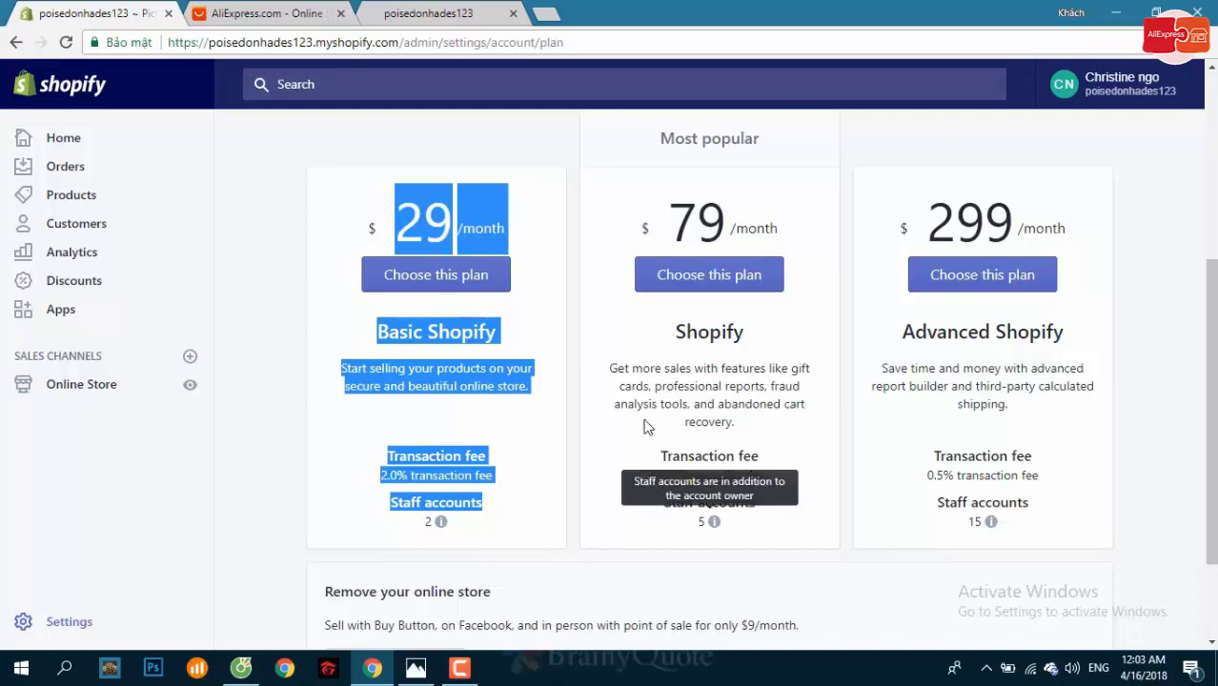
pyautogui.click(380, 331)
pyautogui.moveTo(379, 331); pyautogui.dragTo(480, 502)
pyautogui.click(480, 502)
pyautogui.moveTo(369, 210); pyautogui.dragTo(584, 462)
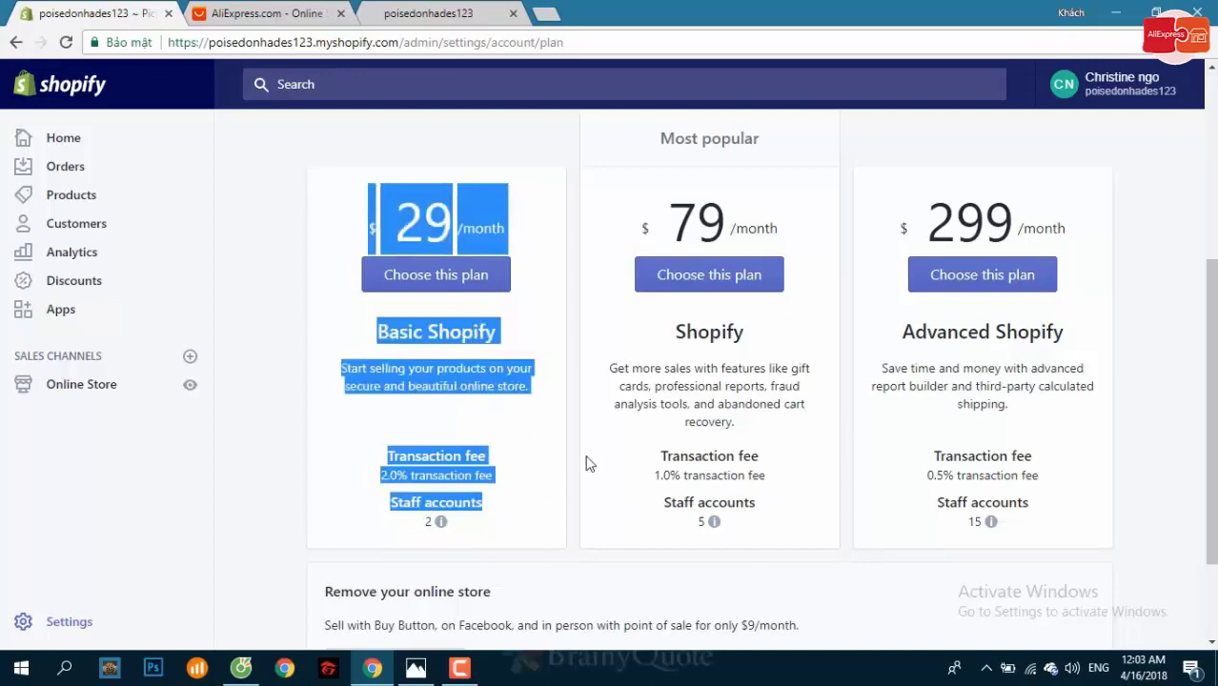
pyautogui.click(544, 228)
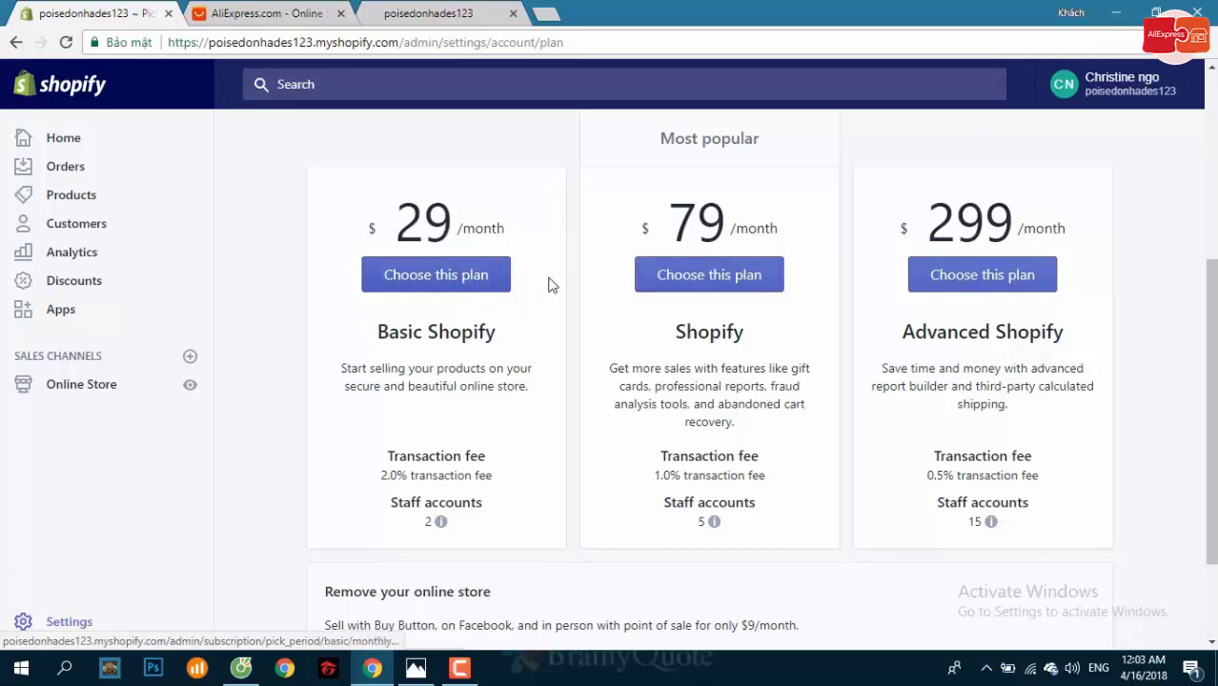
# Choose the $79 monthly Shopify plan and review its billing information form and billing cycle options.
pyautogui.click(699, 291)
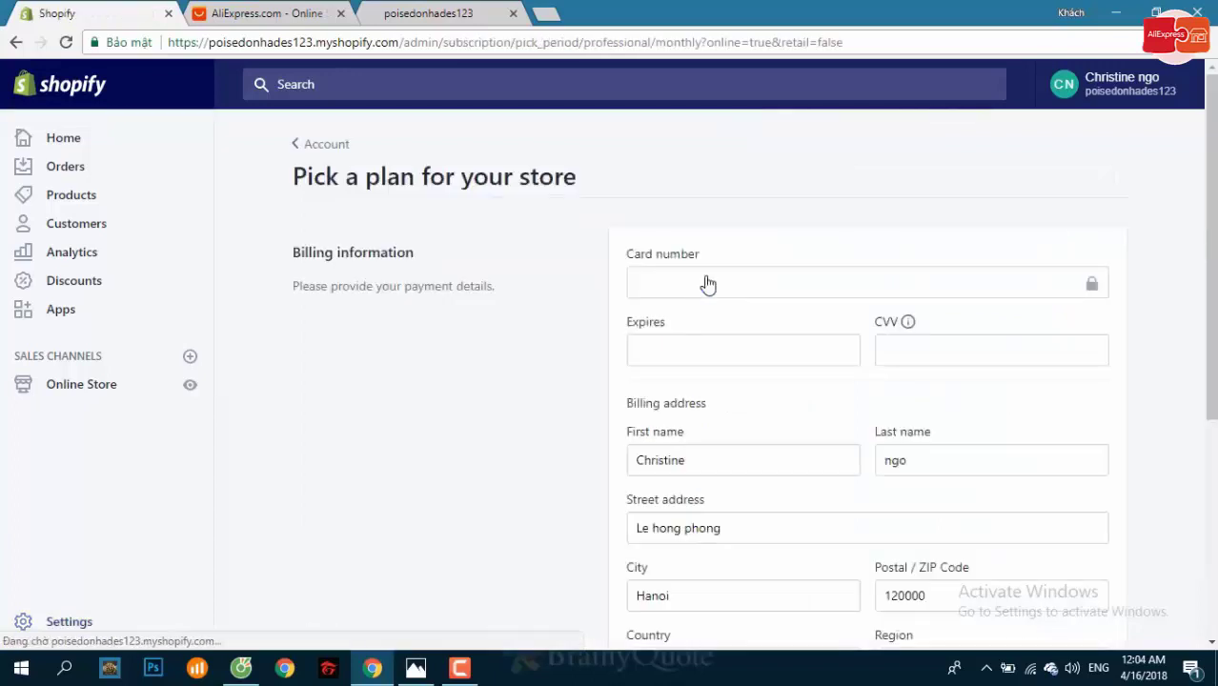
pyautogui.scroll(-2, 644, 203)
pyautogui.scroll(1, 648, 219)
pyautogui.click(655, 193)
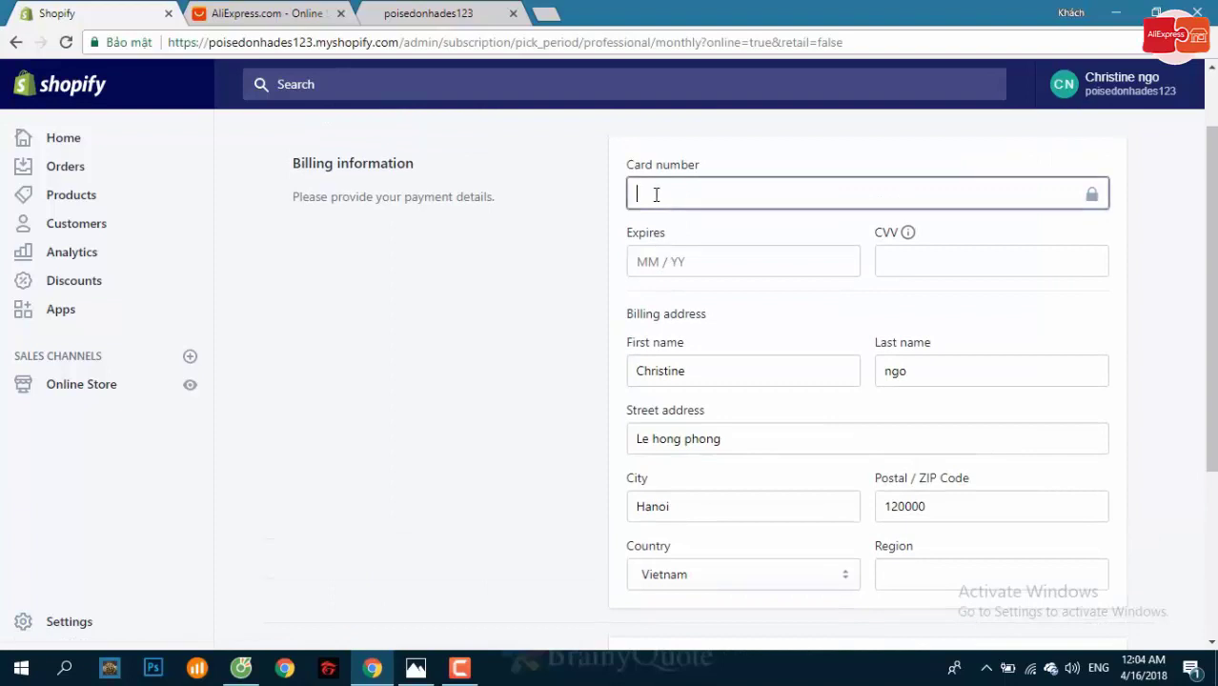
pyautogui.click(789, 196)
pyautogui.scroll(-2, 769, 353)
pyautogui.scroll(-1, 559, 454)
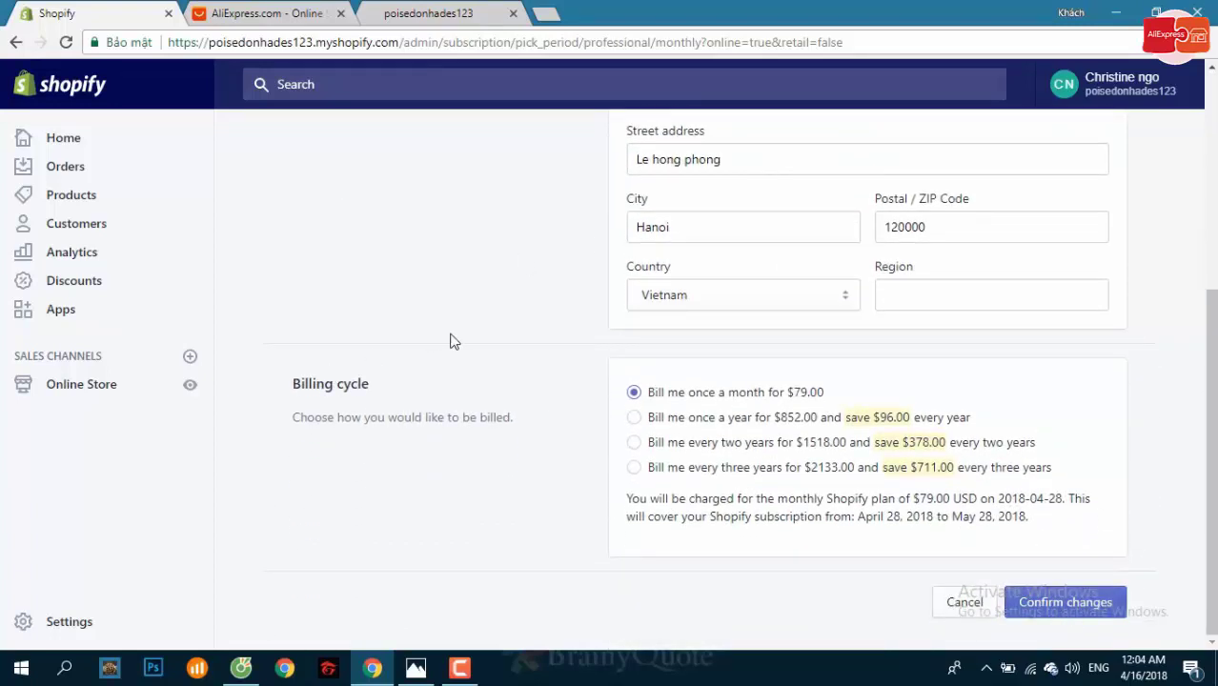
pyautogui.scroll(4, 453, 341)
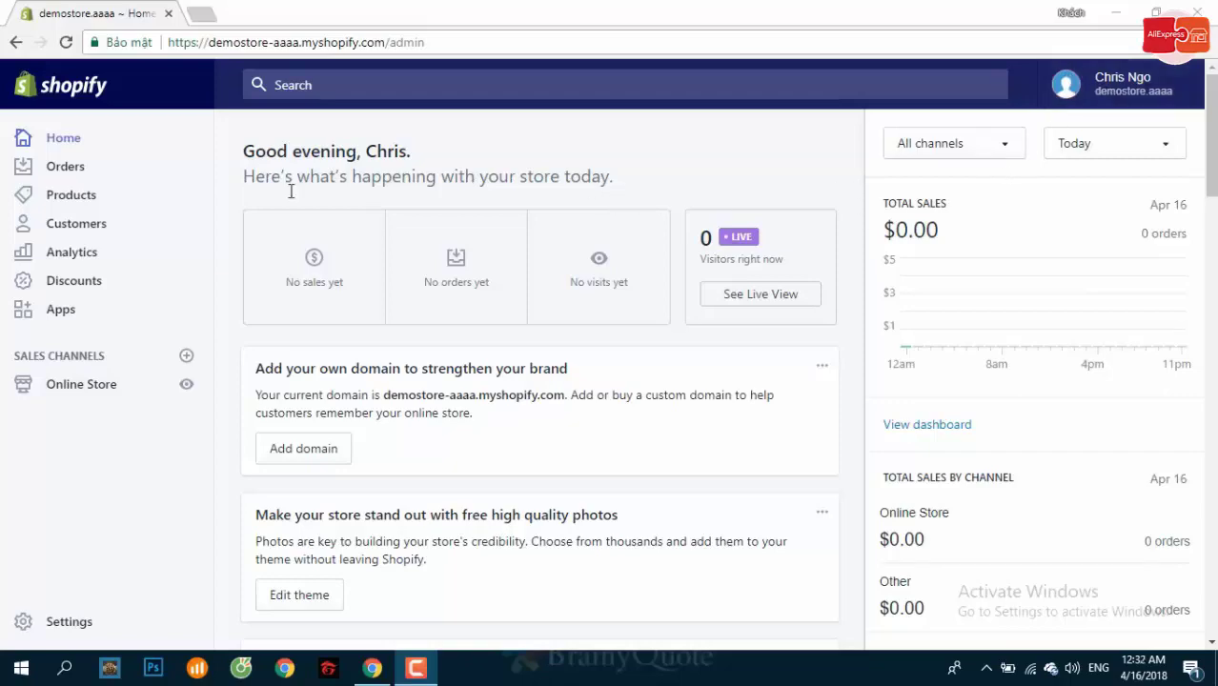
# Look over the demostore.aaaa admin home page, including its setup suggestions and sales overview.
pyautogui.scroll(-3, 249, 227)
pyautogui.scroll(-9, 249, 227)
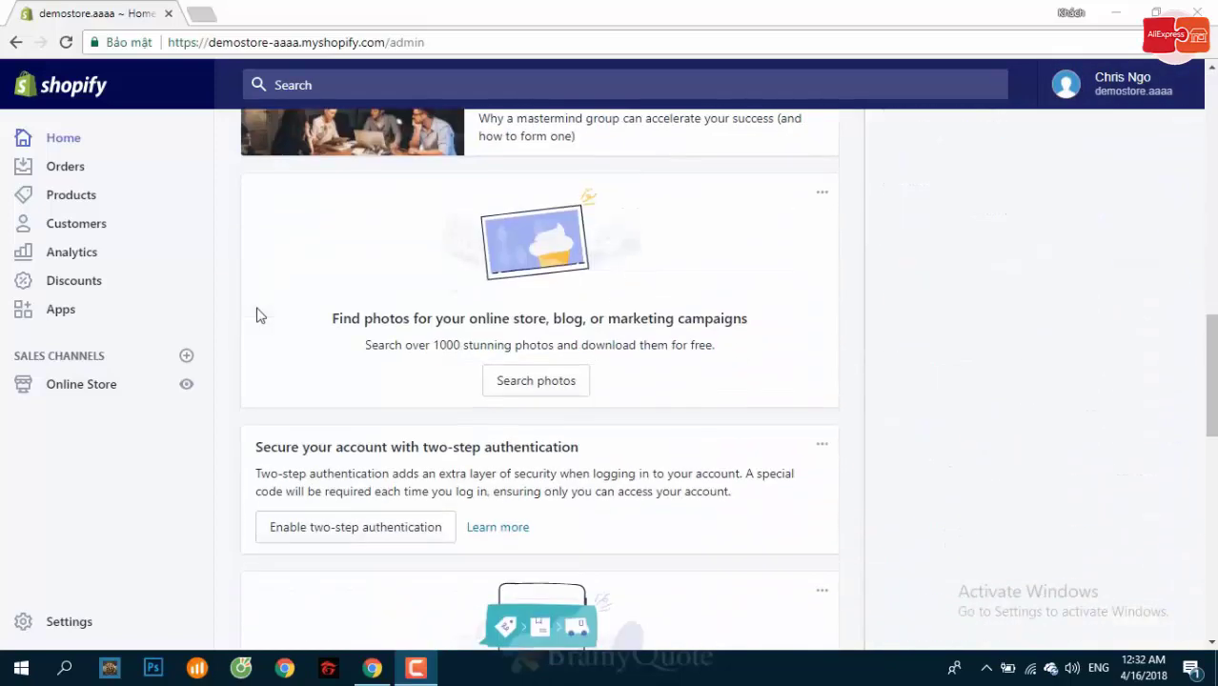
pyautogui.scroll(5, 264, 301)
pyautogui.scroll(5, 264, 301)
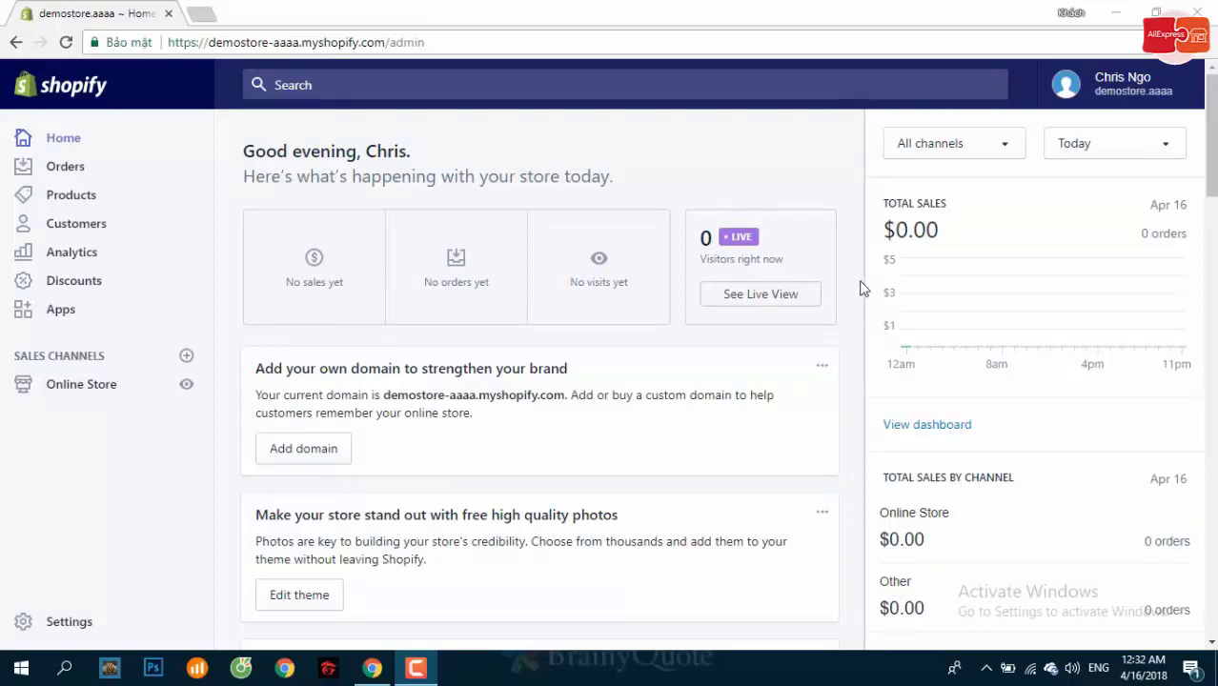
pyautogui.scroll(-2, 864, 286)
pyautogui.scroll(2, 986, 219)
# Check the payment providers in the store settings, then return to the settings overview.
pyautogui.click(79, 622)
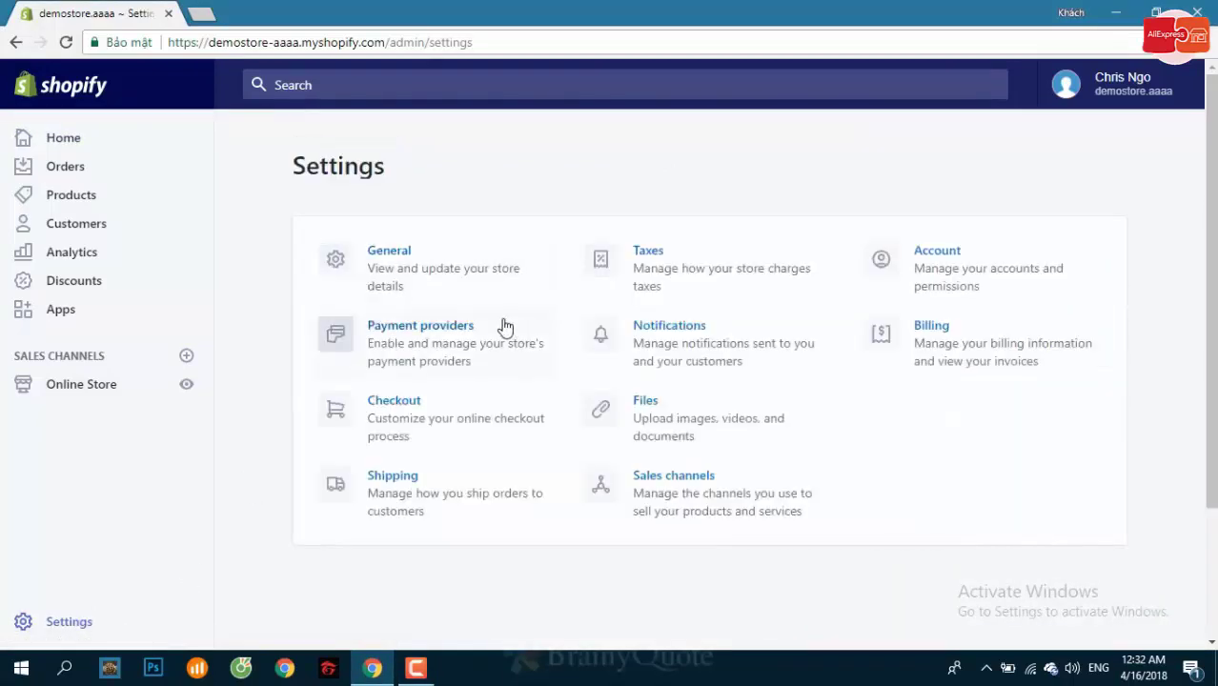
pyautogui.click(409, 359)
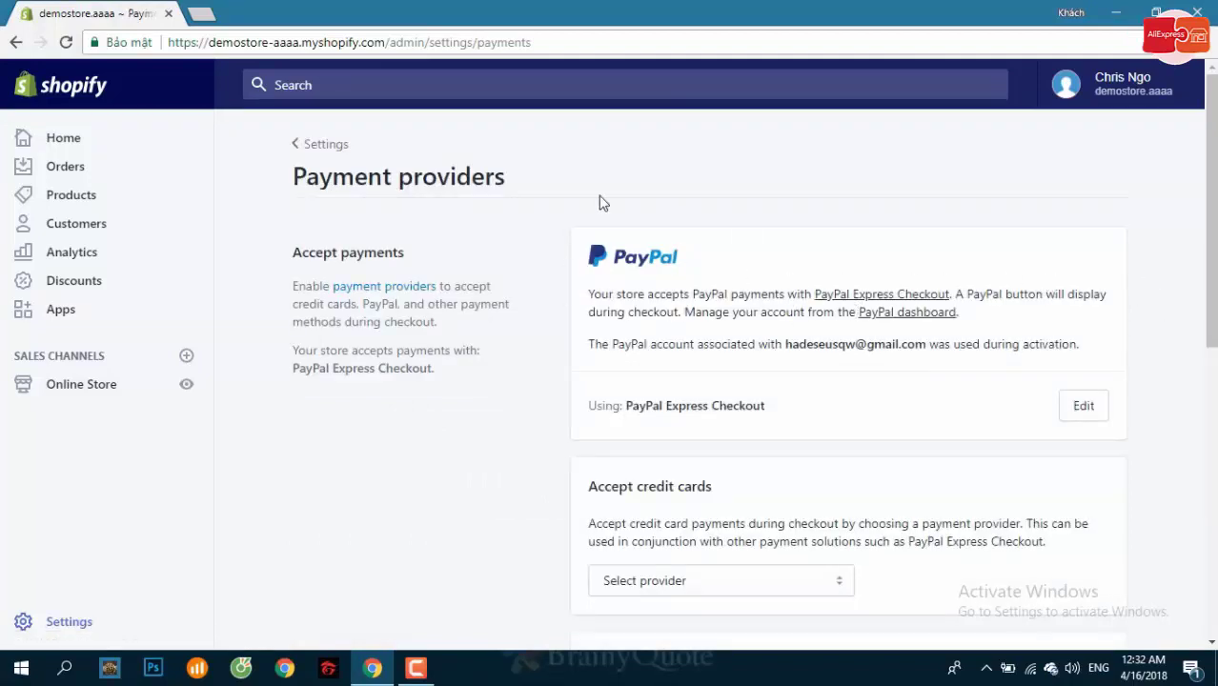
pyautogui.click(44, 617)
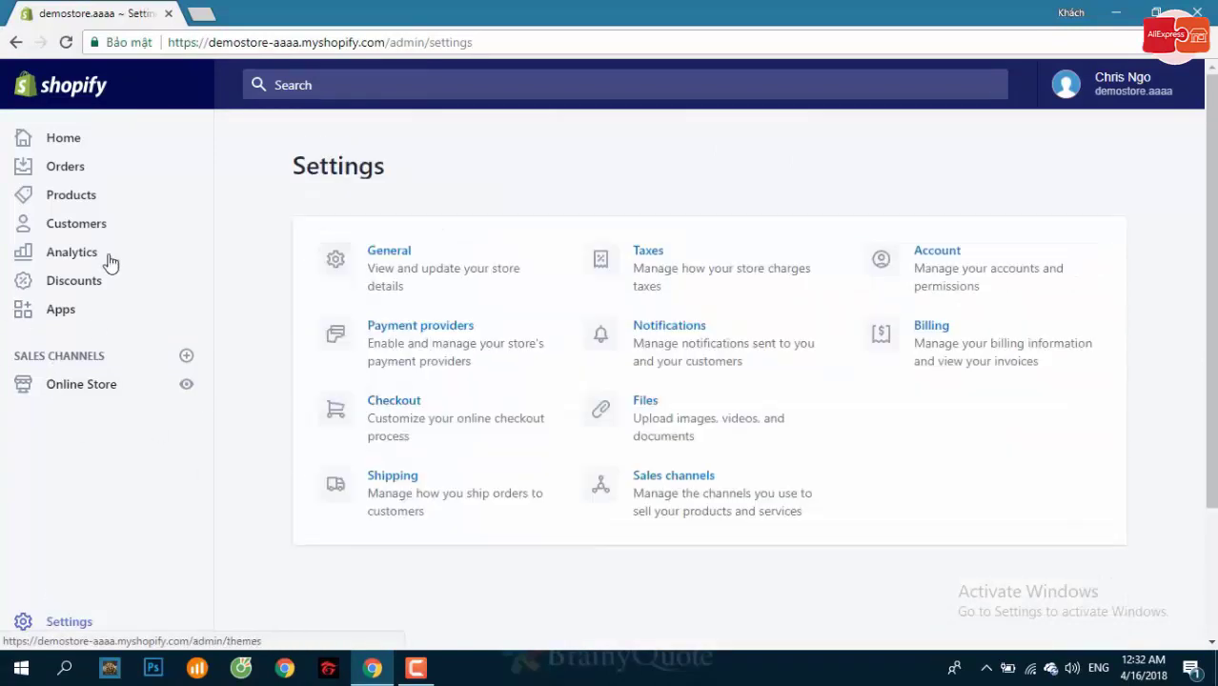
# Inspect the password page section in the online store preferences, switching Enable password page on and back off.
pyautogui.click(78, 143)
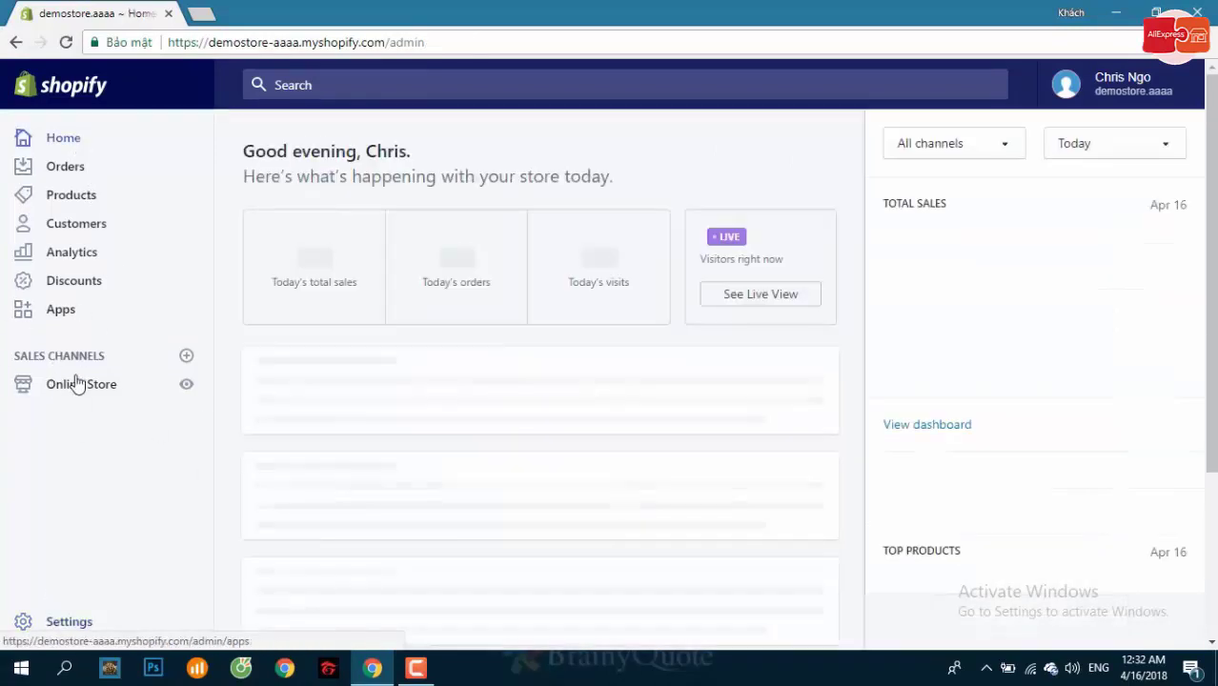
pyautogui.click(77, 384)
pyautogui.click(80, 538)
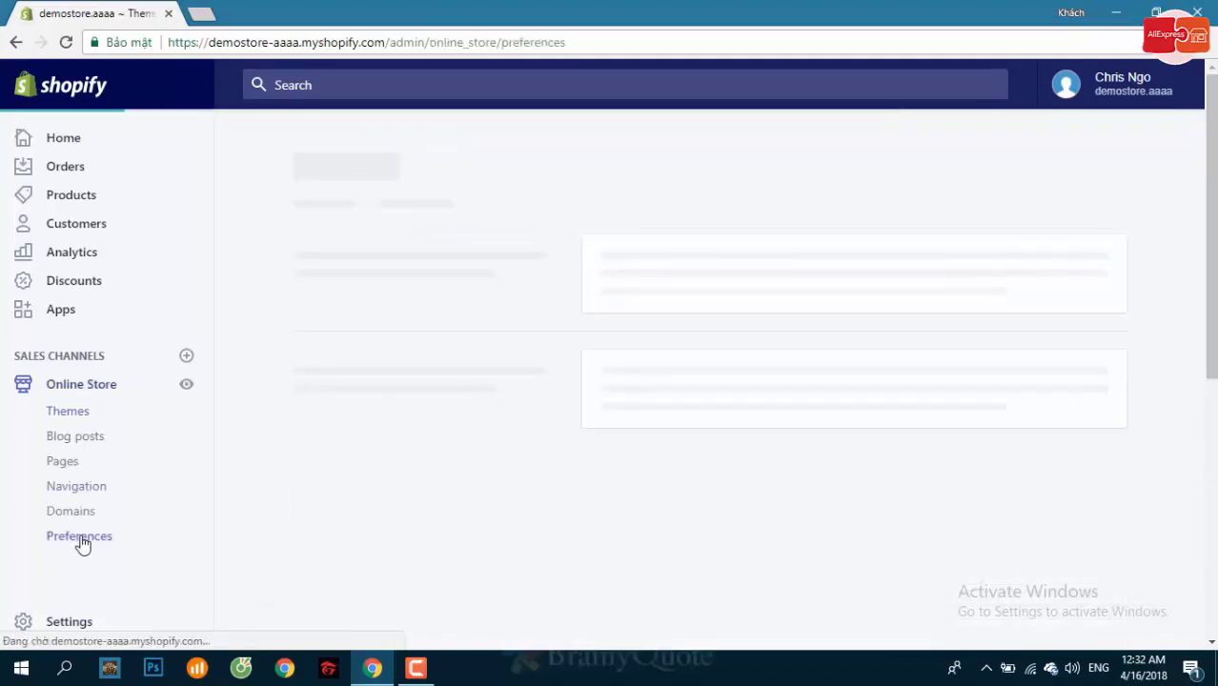
pyautogui.scroll(-4, 453, 317)
pyautogui.scroll(-3, 453, 317)
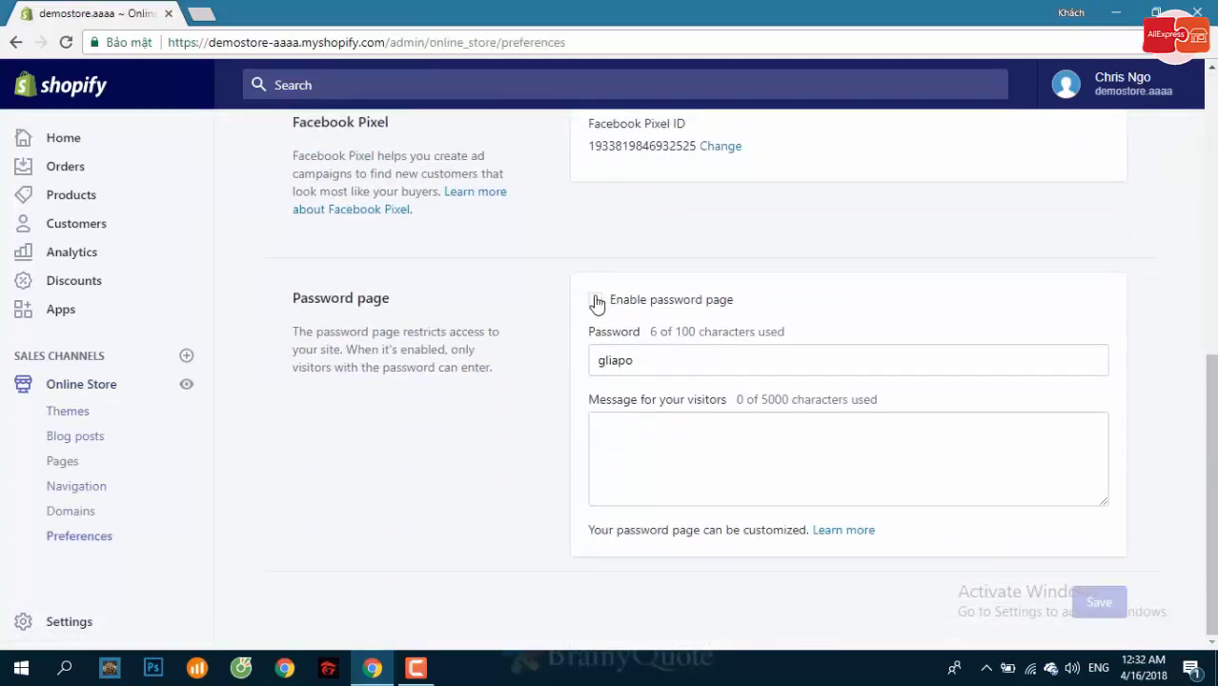
pyautogui.click(593, 300)
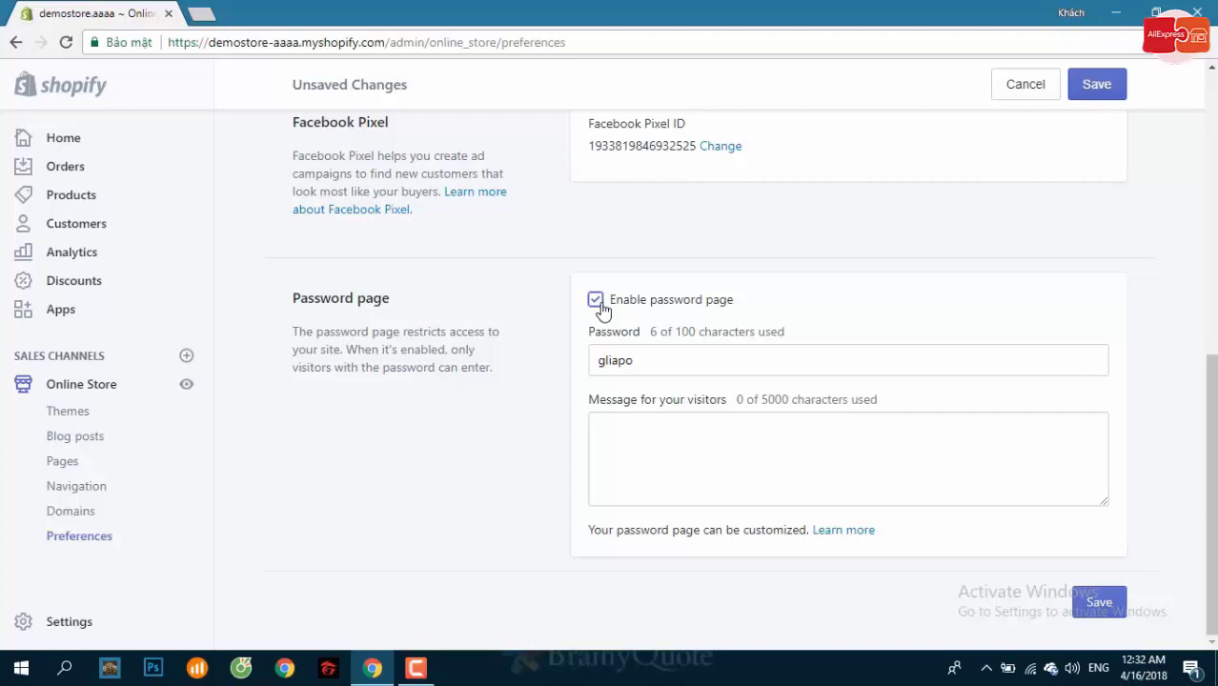
pyautogui.click(596, 302)
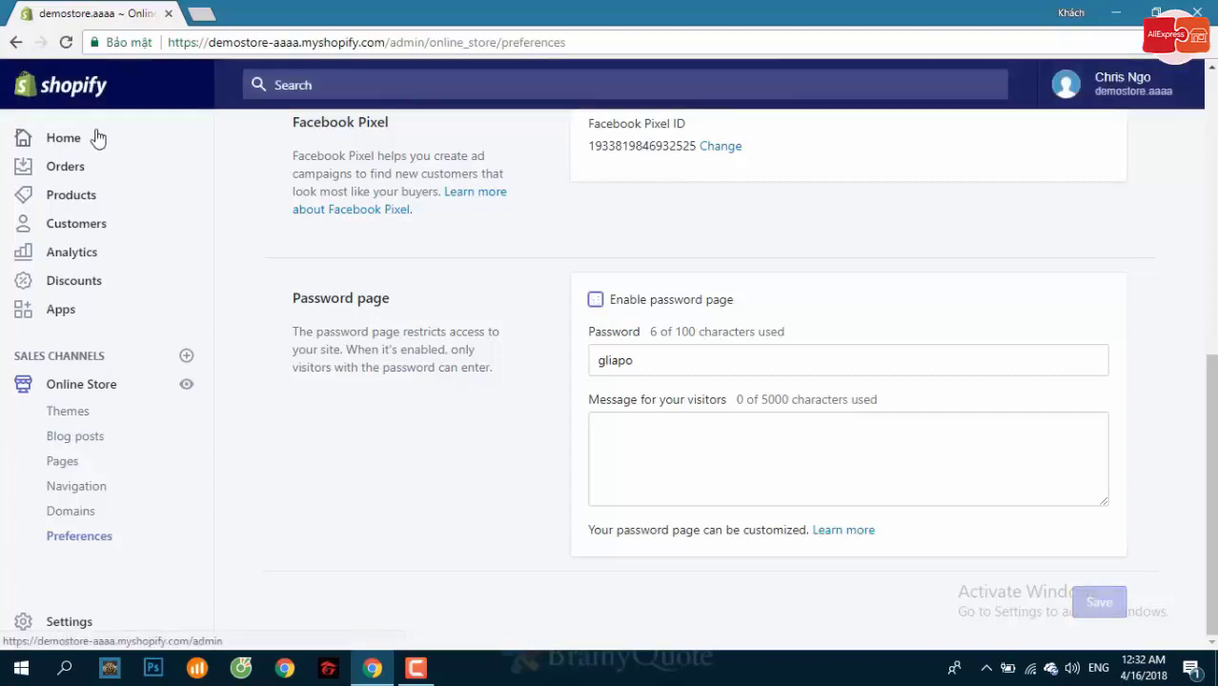
# Copy the store address demostore-aaaa.myshopify.com from the admin home page's URL and start the Cốc Cốc browser.
pyautogui.click(44, 142)
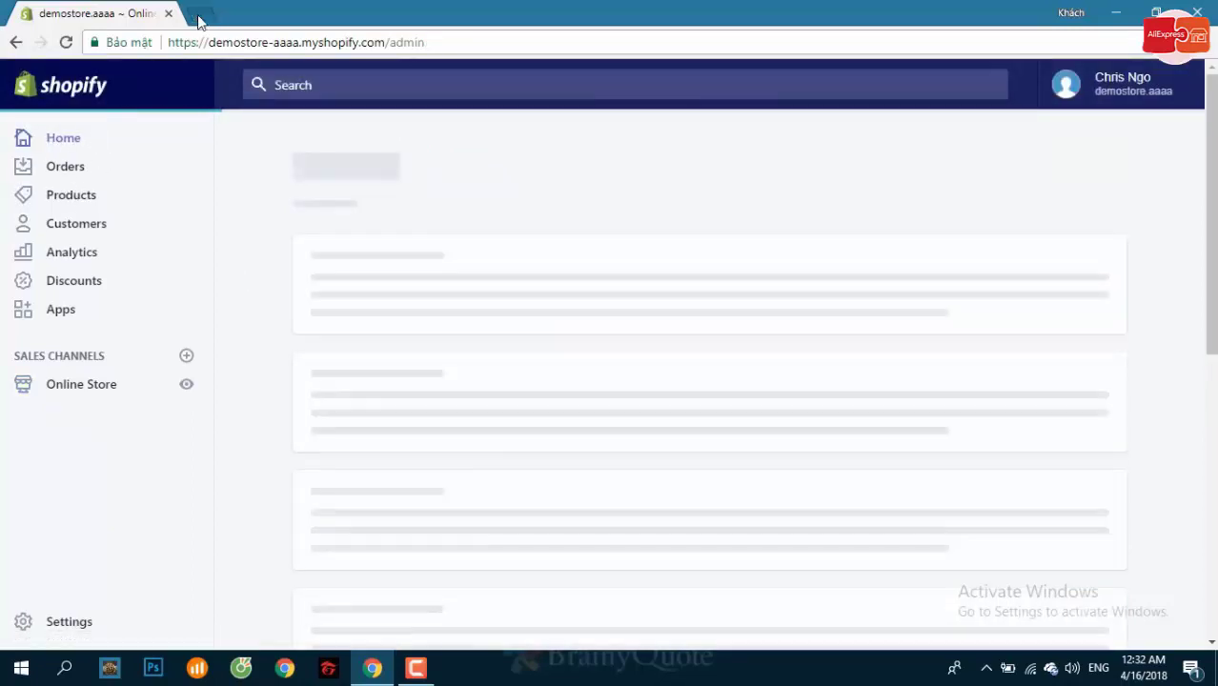
pyautogui.click(200, 15)
pyautogui.click(119, 14)
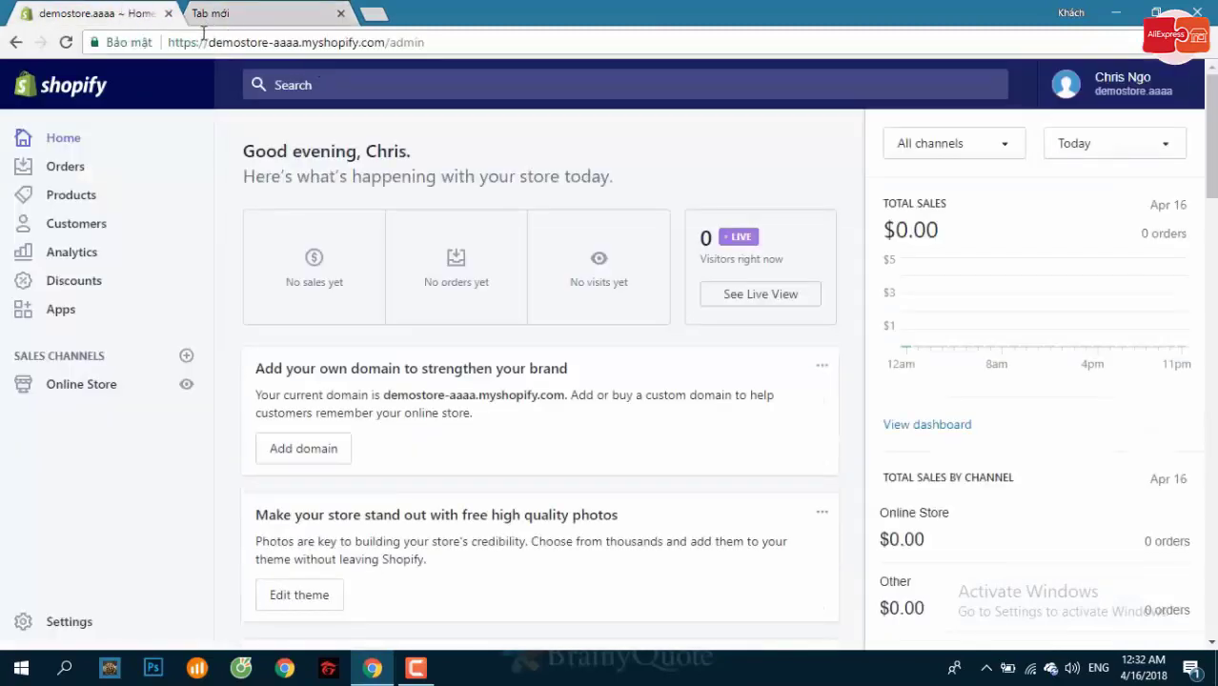
pyautogui.moveTo(210, 42); pyautogui.dragTo(386, 43)
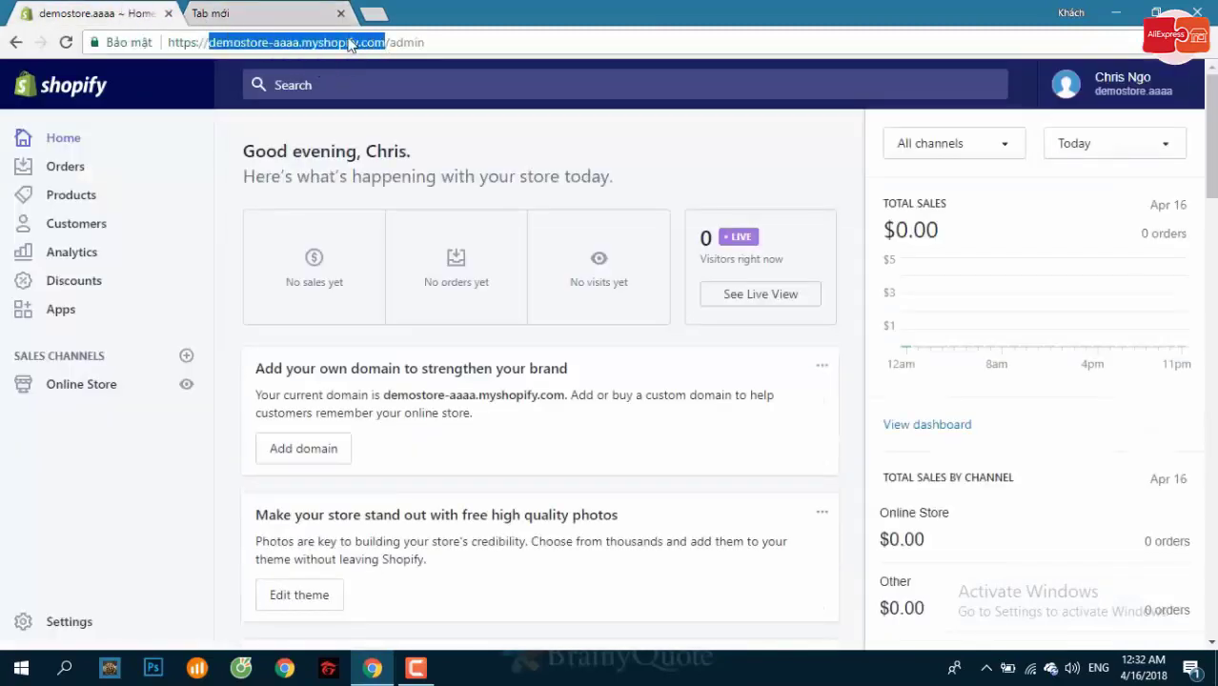
pyautogui.rightClick(349, 41)
pyautogui.click(393, 103)
pyautogui.click(250, 673)
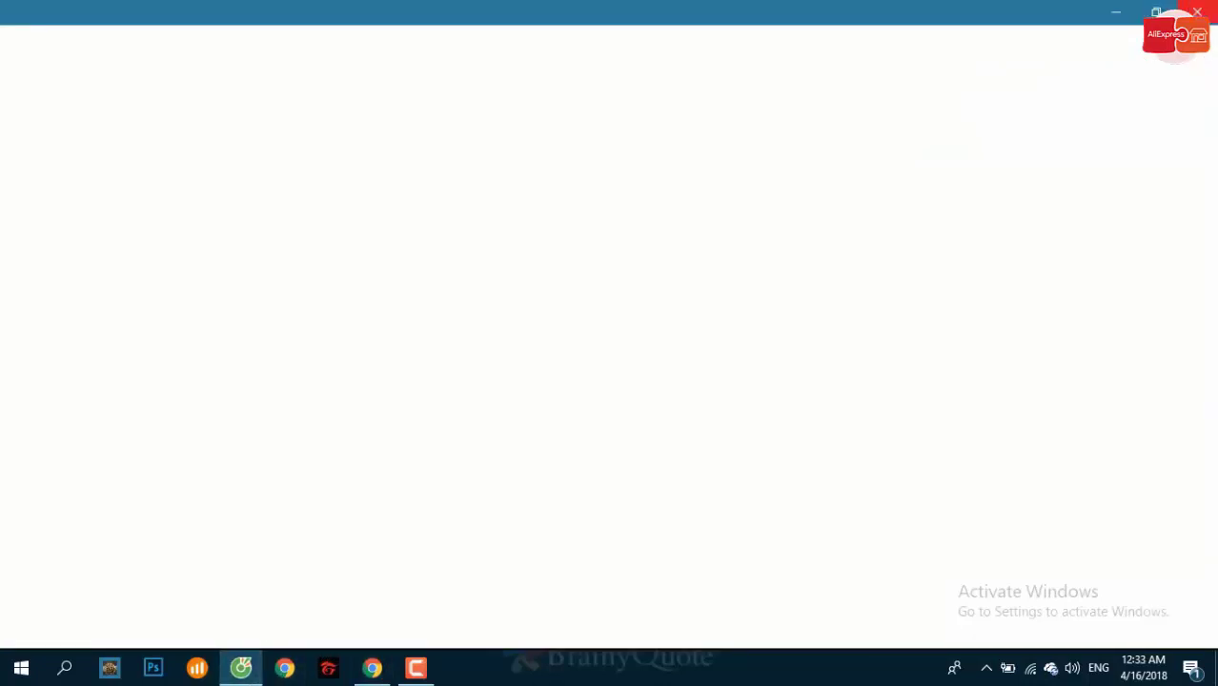
pyautogui.click(1113, 14)
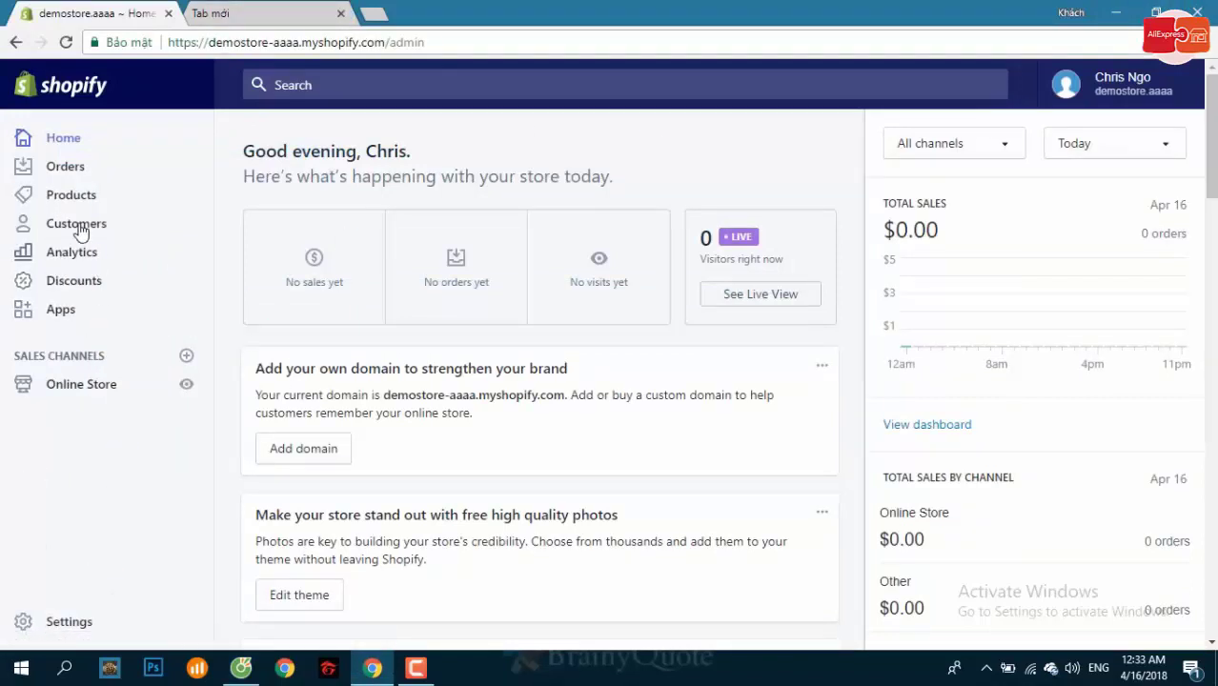
# Check the gift cards page for the plans required to sell them, then return to the admin home page.
pyautogui.click(105, 197)
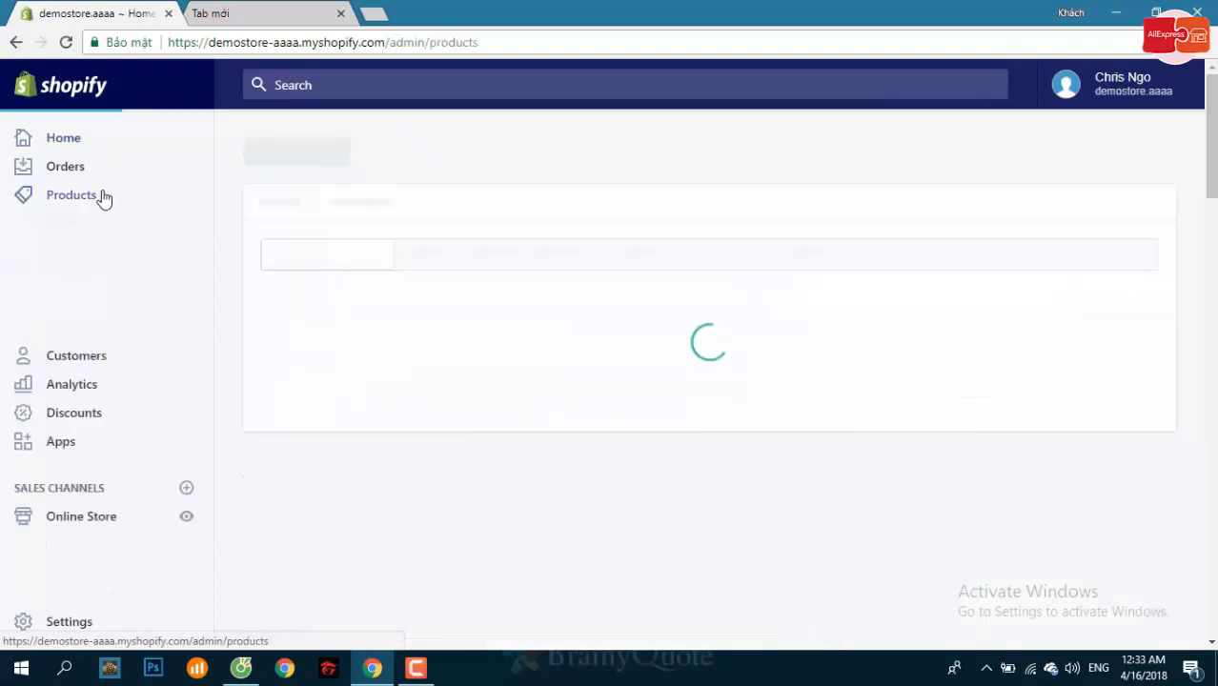
pyautogui.click(89, 322)
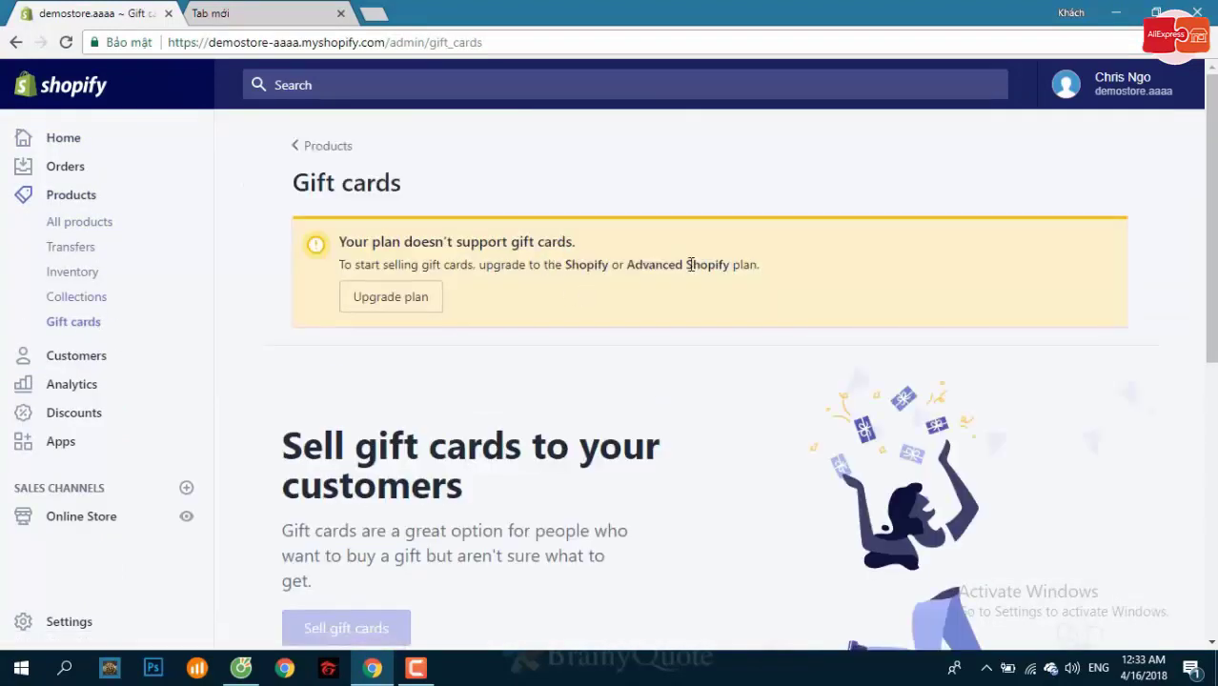
pyautogui.moveTo(730, 265); pyautogui.dragTo(528, 265)
pyautogui.click(78, 149)
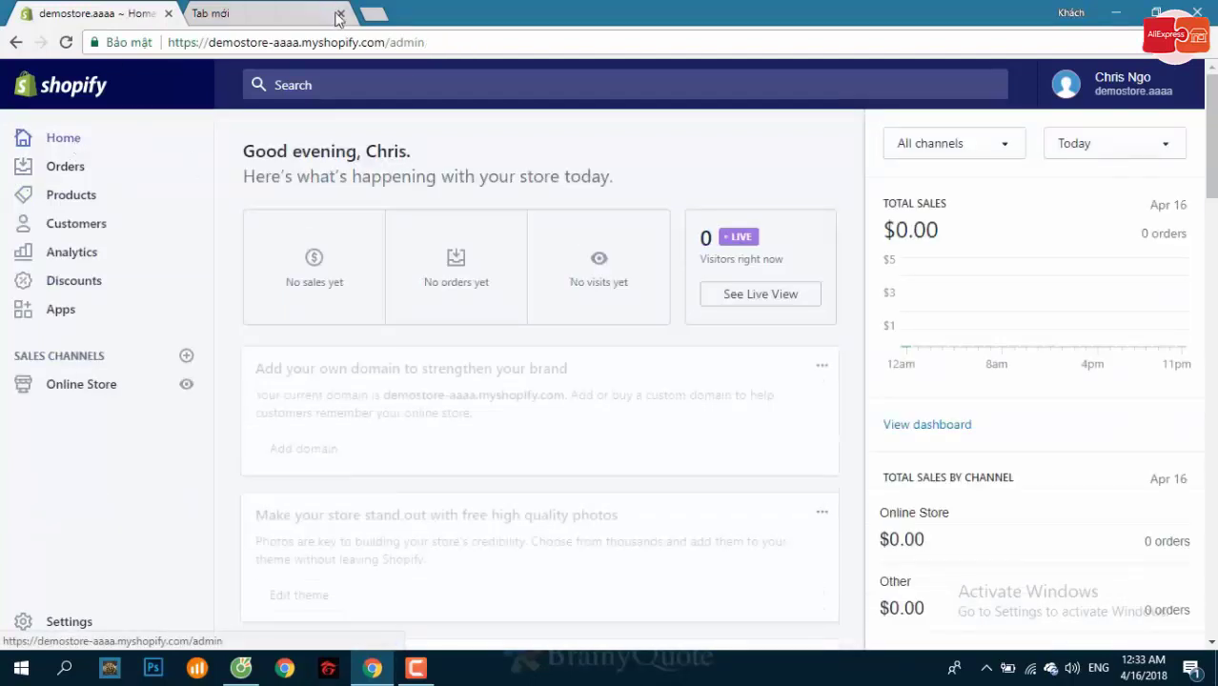
# Switch to Cốc Cốc and load the storefront at demostore-aaaa.myshopify.com.
pyautogui.click(218, 13)
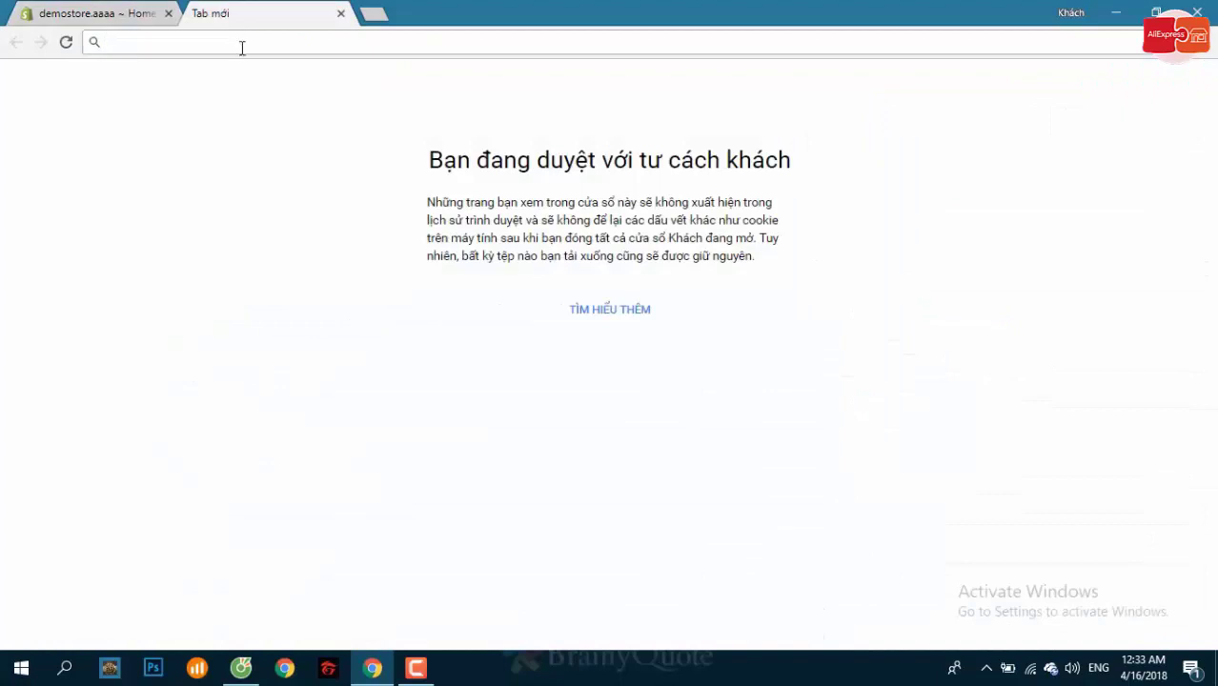
pyautogui.click(242, 668)
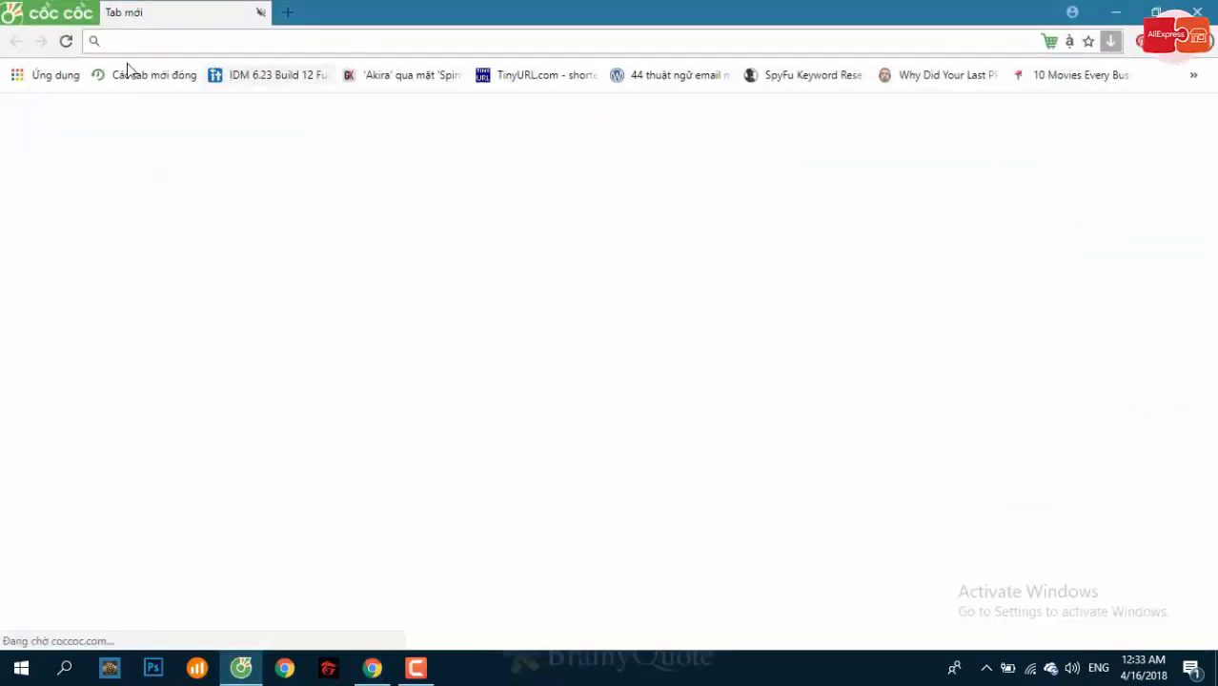
pyautogui.hotkey('ctrl', 'v')
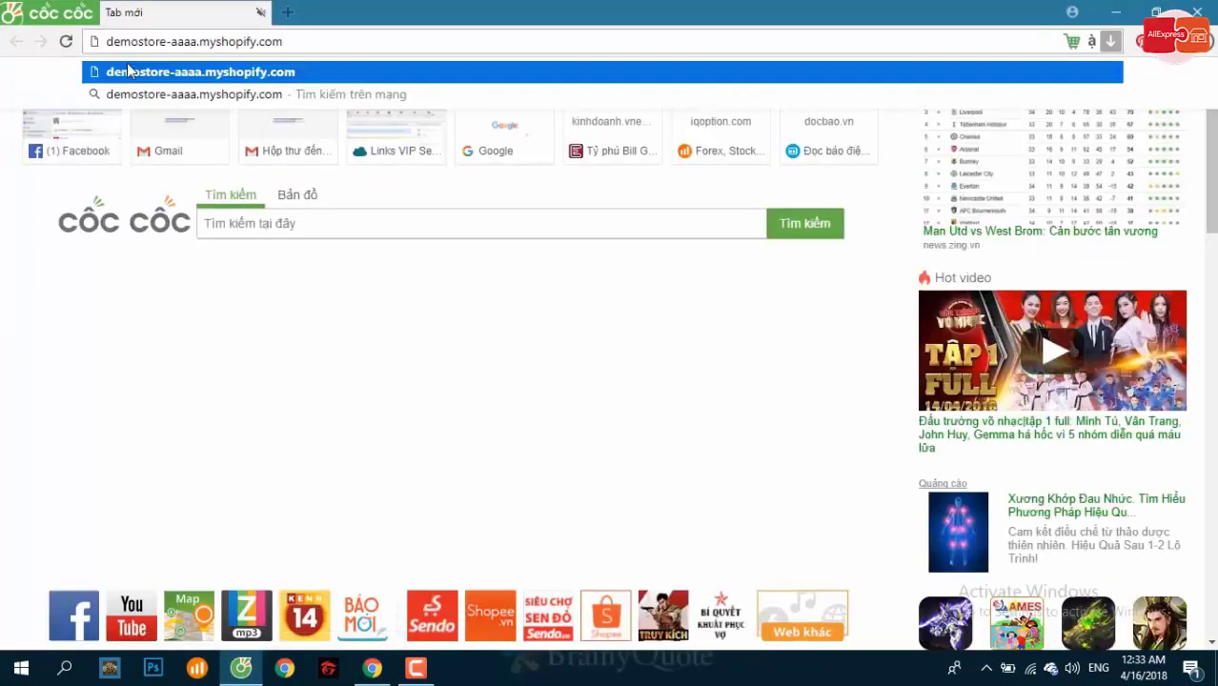
pyautogui.click(126, 72)
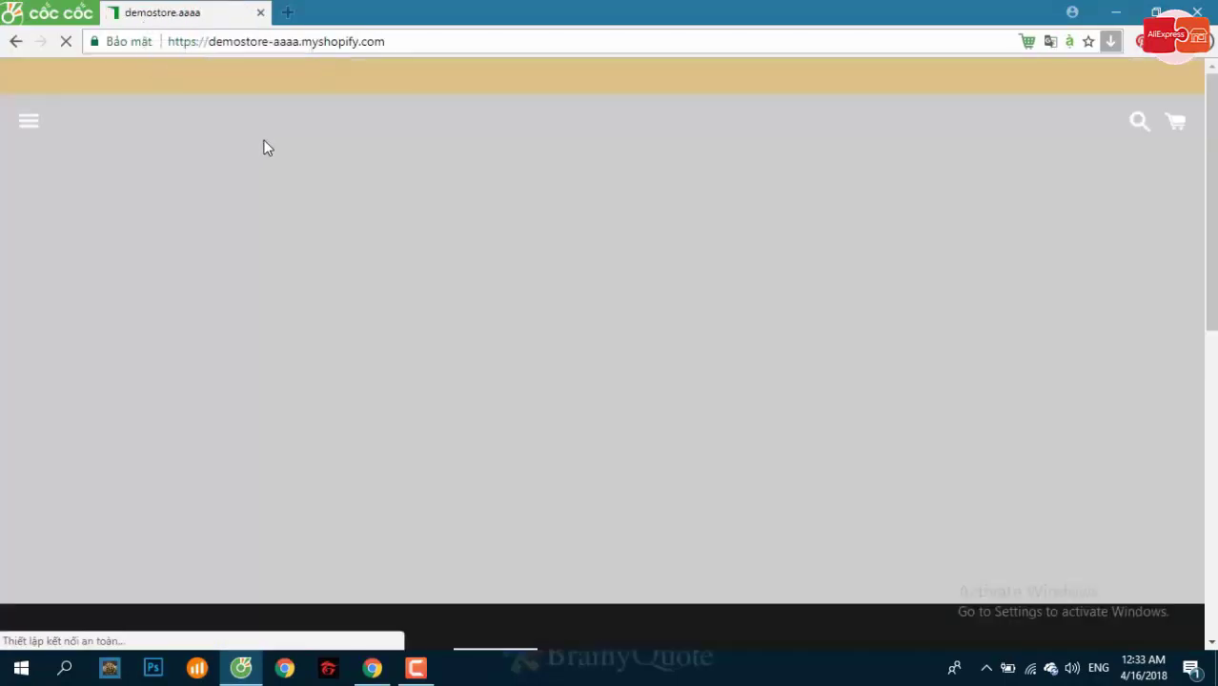
# Browse the storefront's home page and view the Cute Cat Clothes product page.
pyautogui.scroll(-5, 345, 198)
pyautogui.scroll(5, 698, 302)
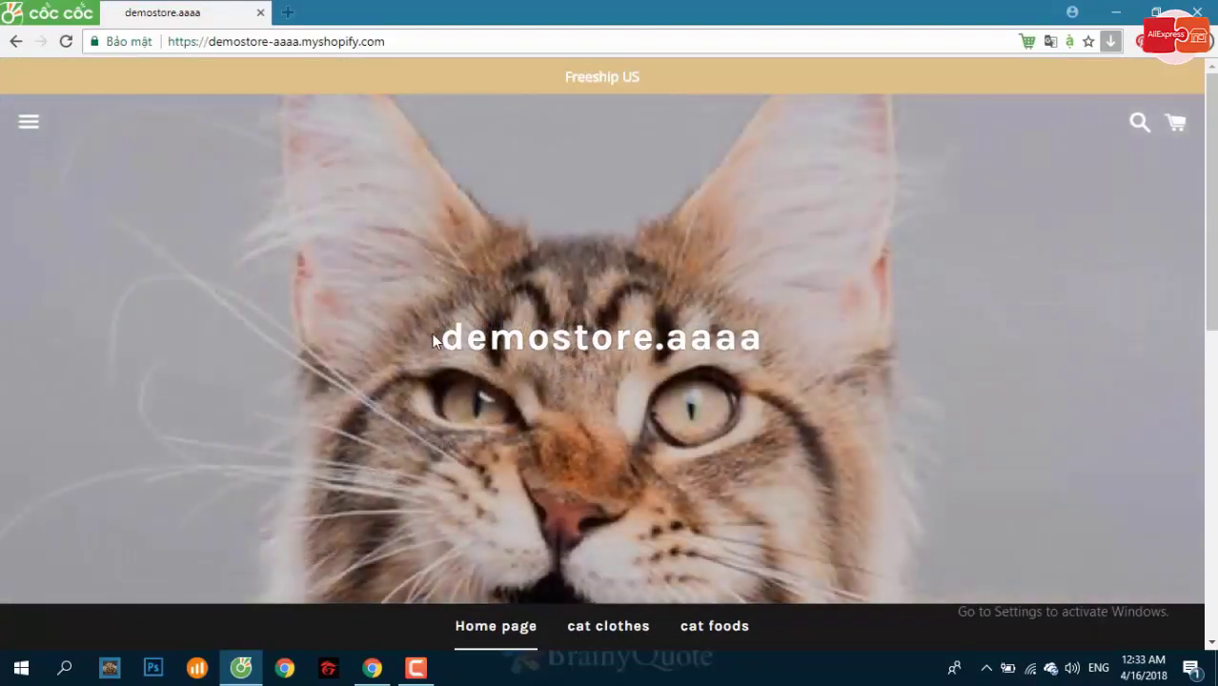
pyautogui.scroll(-4, 585, 271)
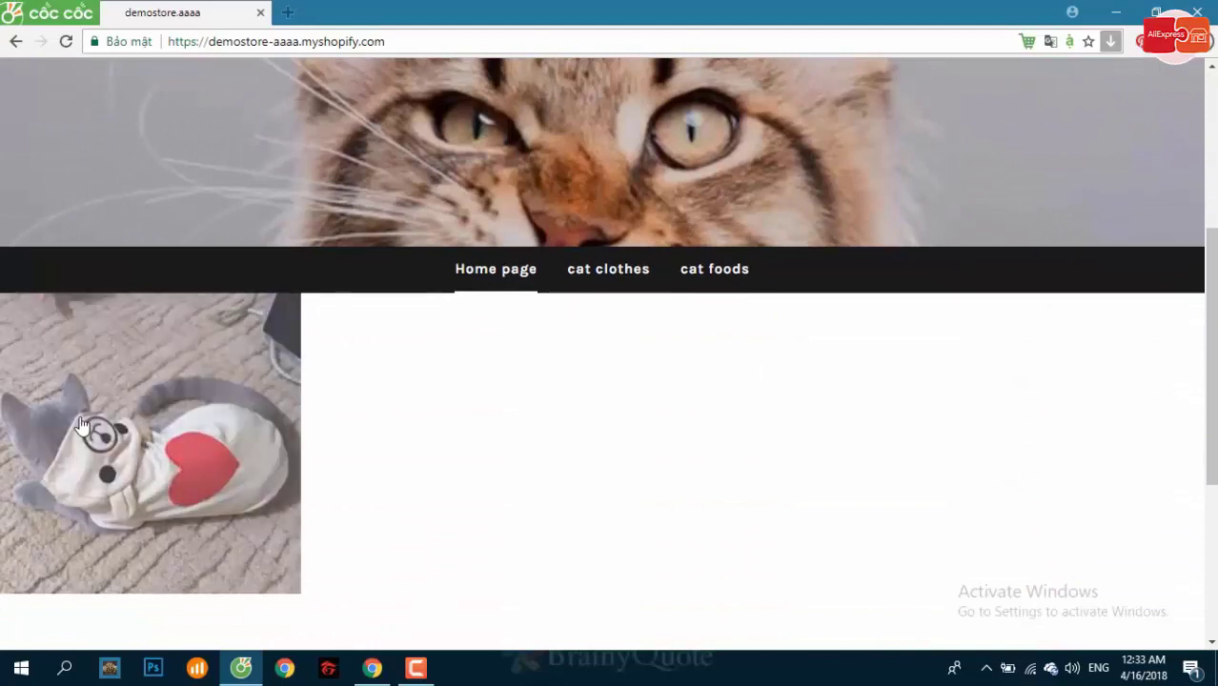
pyautogui.click(208, 401)
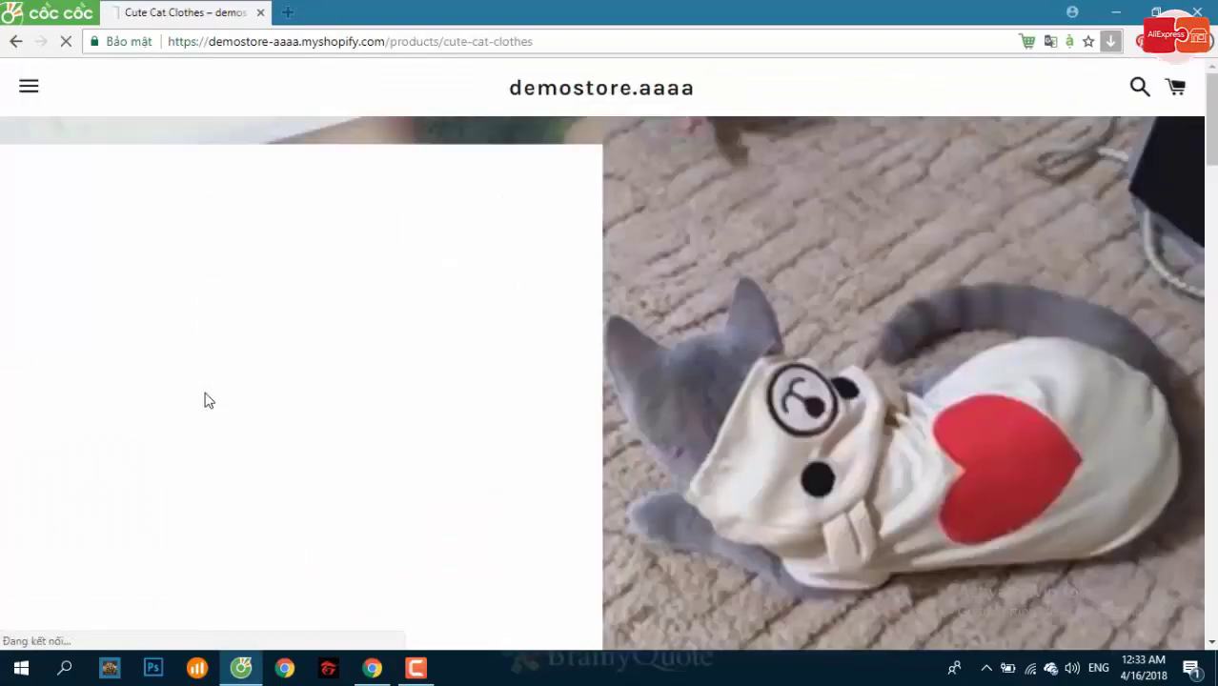
# Add the Cute Cat Clothes in LittleBR, size L, to the cart and proceed to checkout.
pyautogui.scroll(-6, 604, 372)
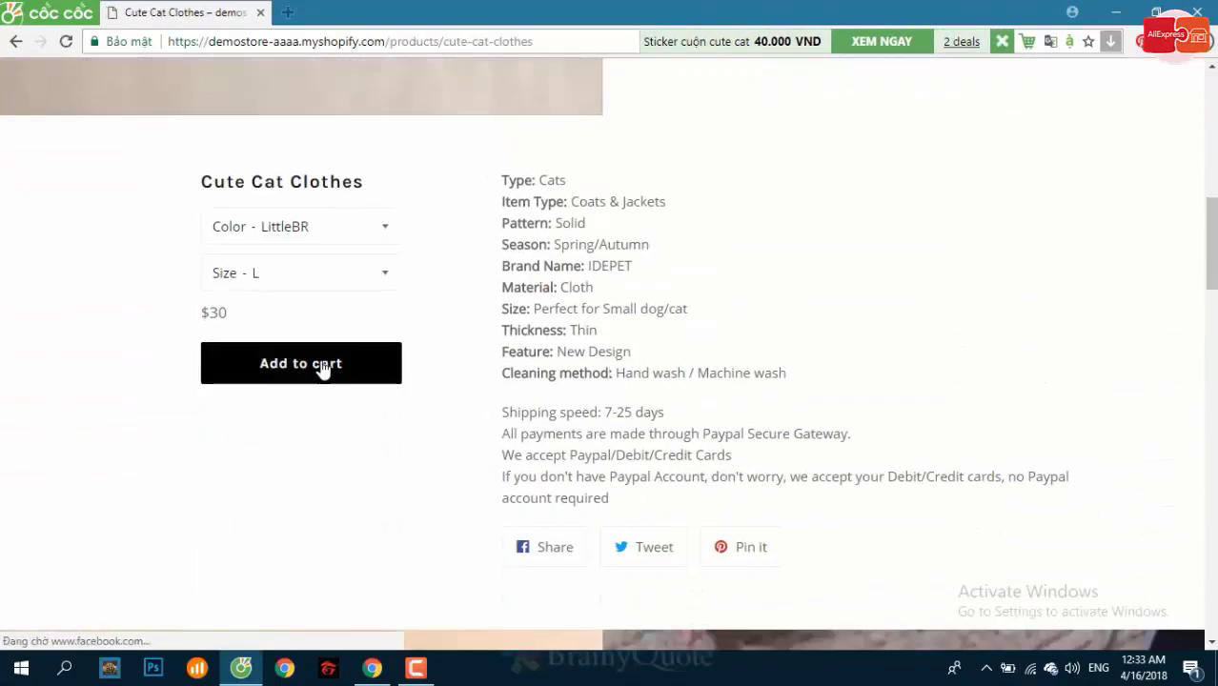
pyautogui.click(301, 363)
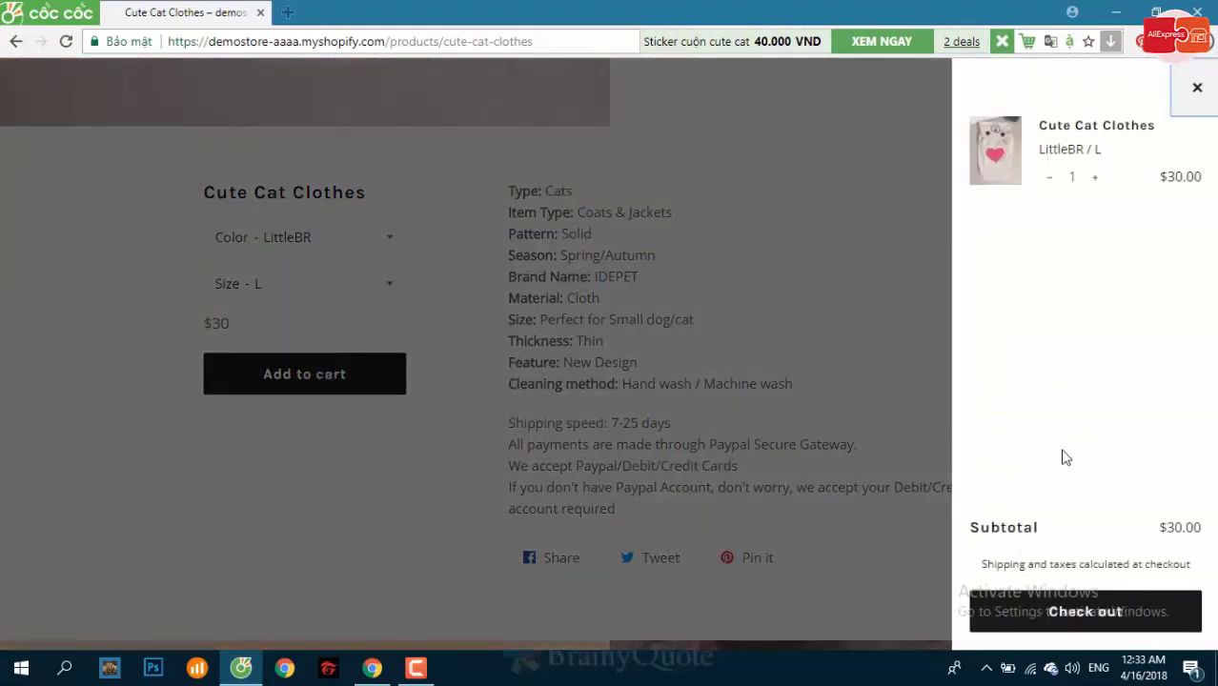
pyautogui.click(1106, 618)
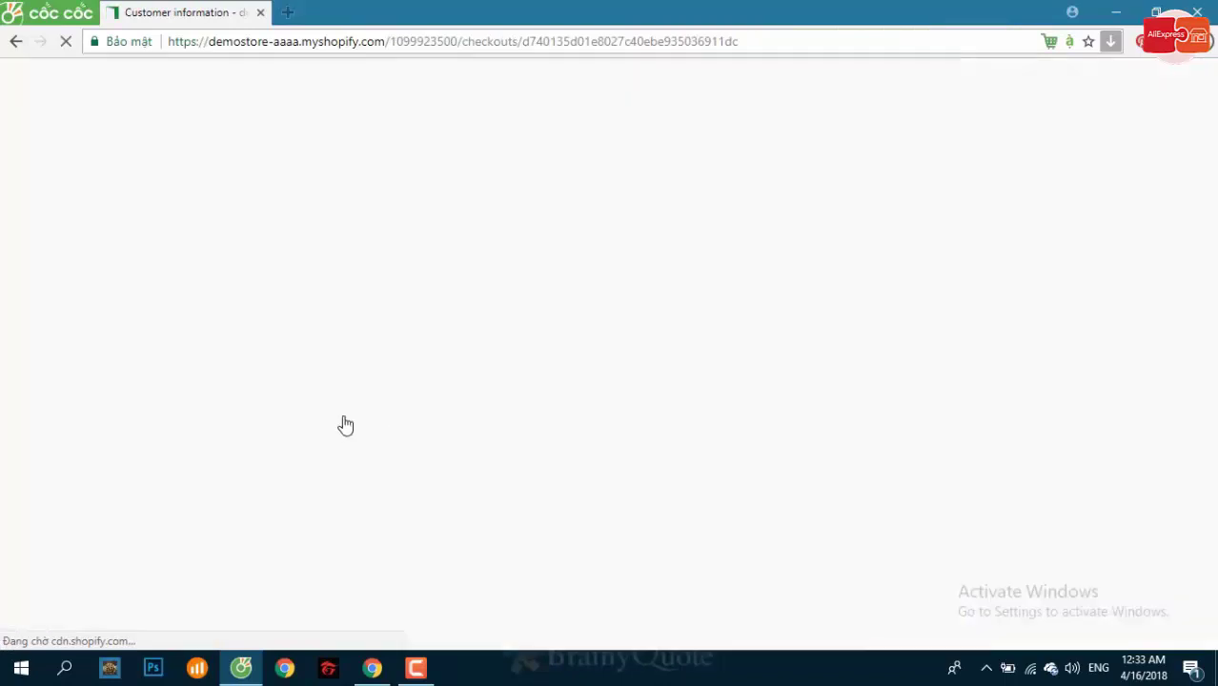
# Examine the checkout's customer information page, including the PayPal option, contact and shipping address fields, and order summary.
pyautogui.scroll(-3, 232, 280)
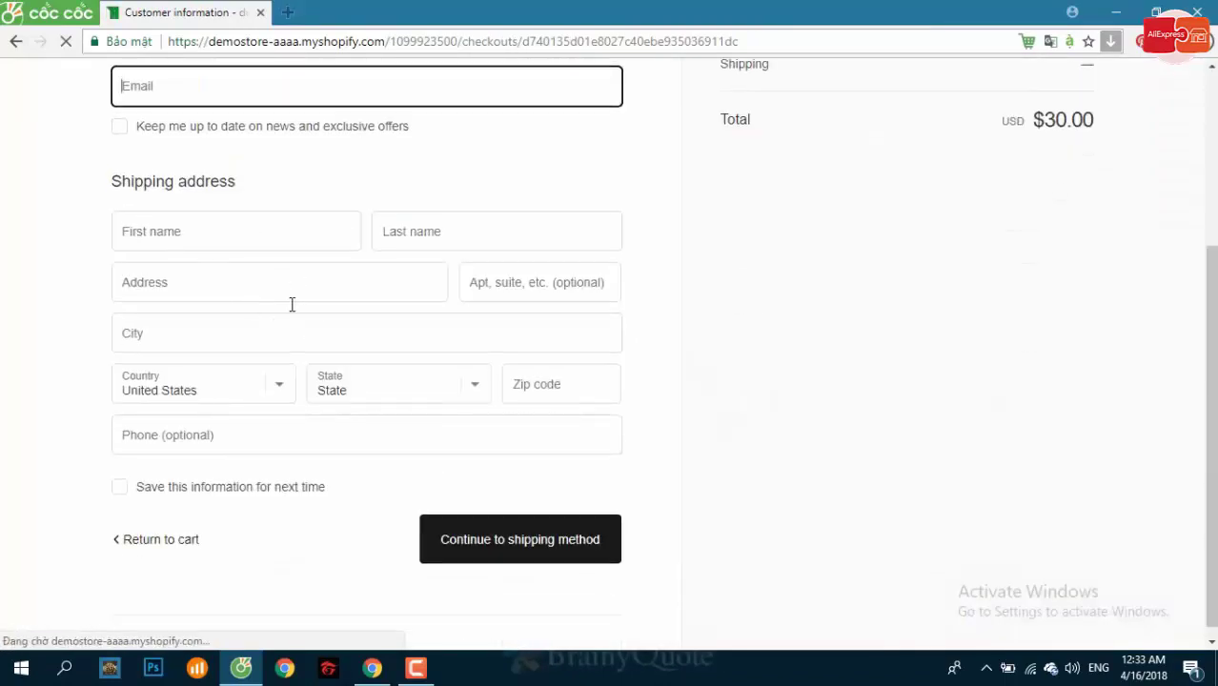
pyautogui.scroll(-1, 291, 302)
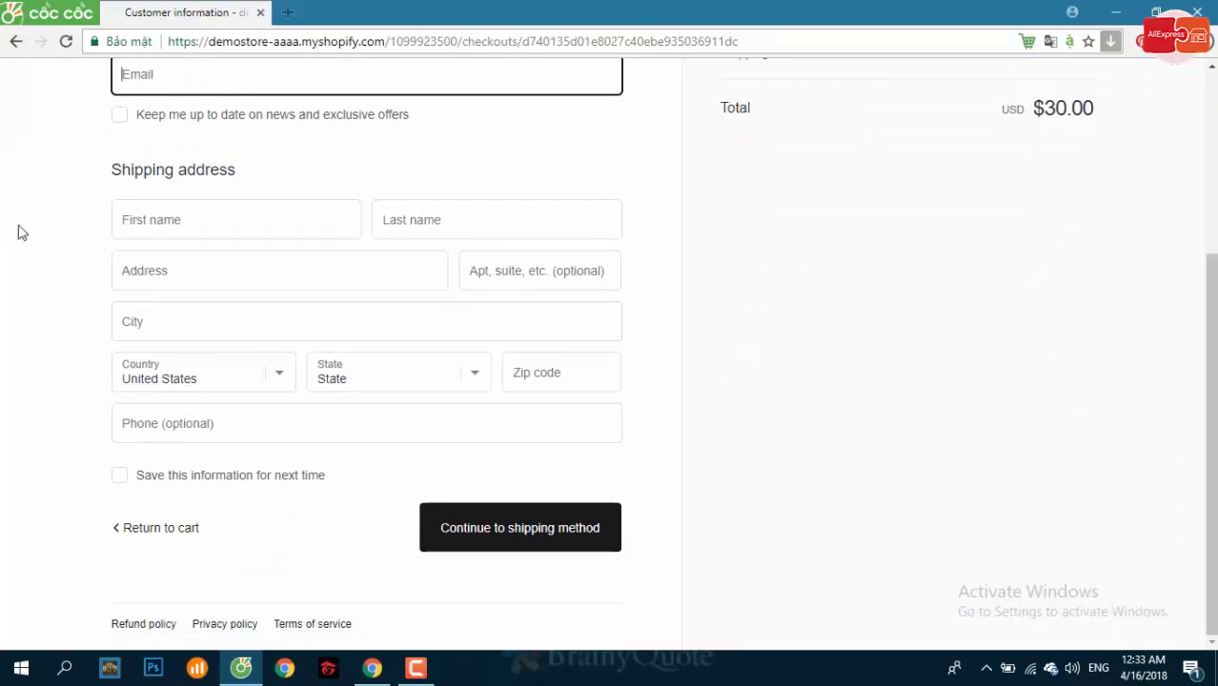
pyautogui.click(105, 316)
pyautogui.scroll(3, 614, 283)
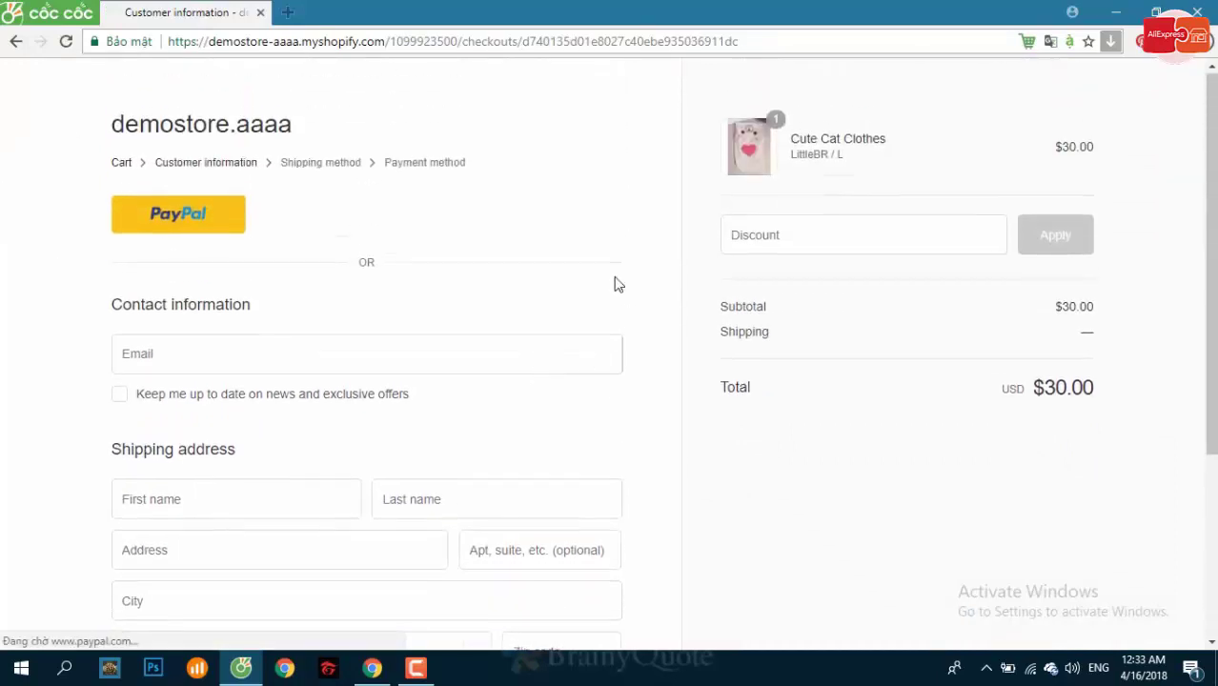
pyautogui.scroll(-3, 357, 264)
pyautogui.scroll(-1, 436, 434)
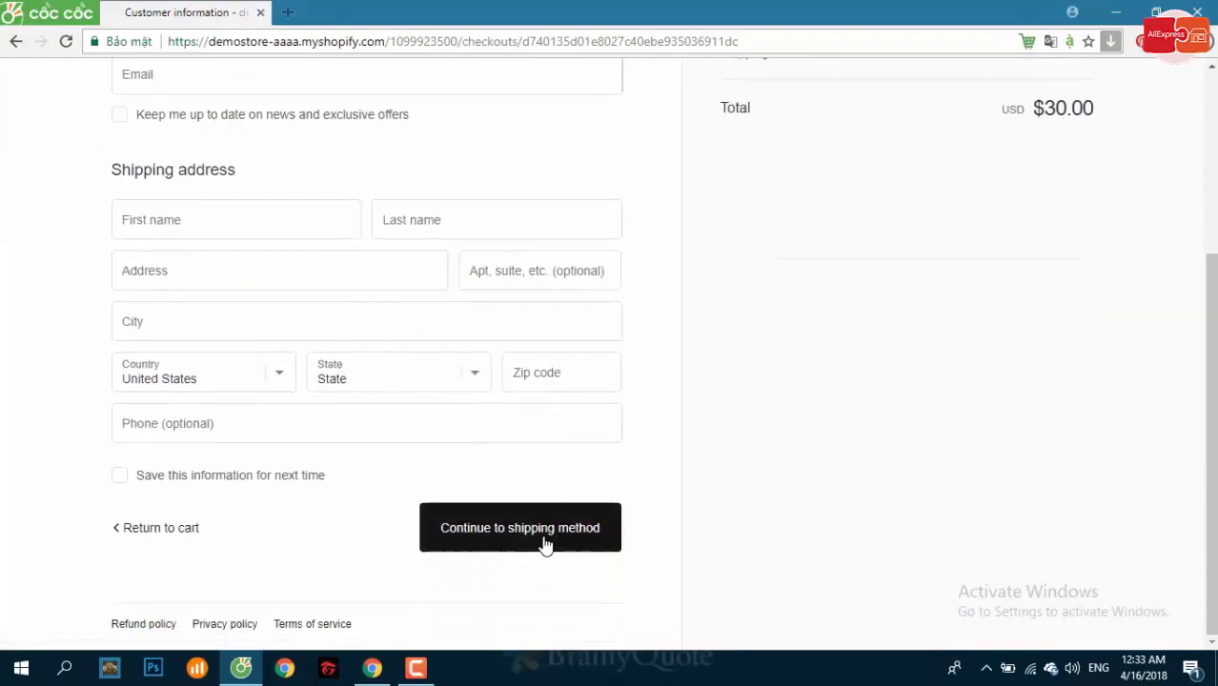
# Return to the Cute Cat Clothes product page, dismiss the browser's deals bar and look through the product photos.
pyautogui.click(16, 43)
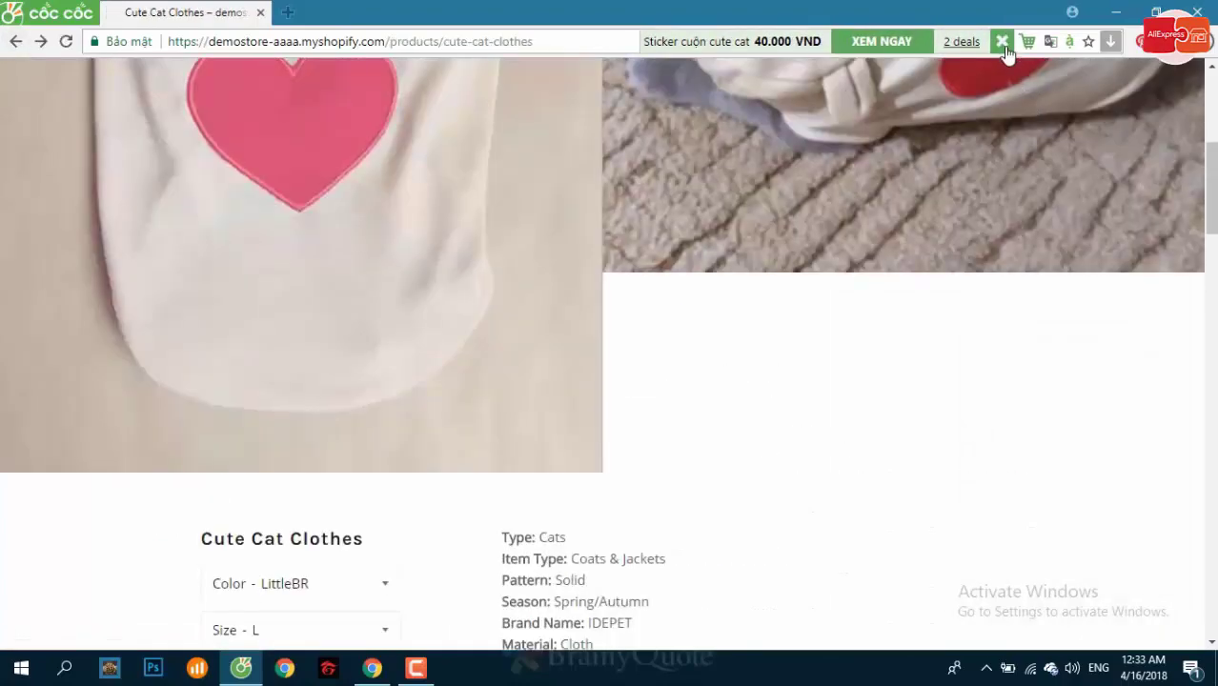
pyautogui.click(1001, 41)
pyautogui.scroll(3, 691, 329)
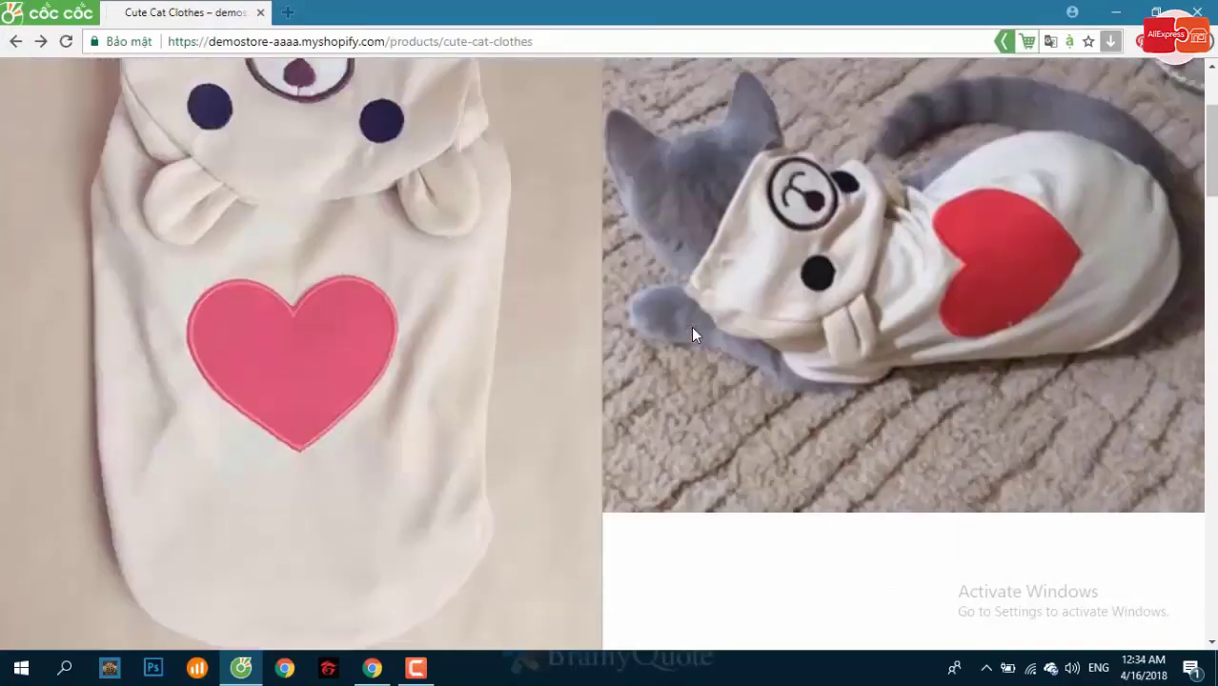
pyautogui.scroll(-5, 62, 226)
pyautogui.scroll(-20, 331, 232)
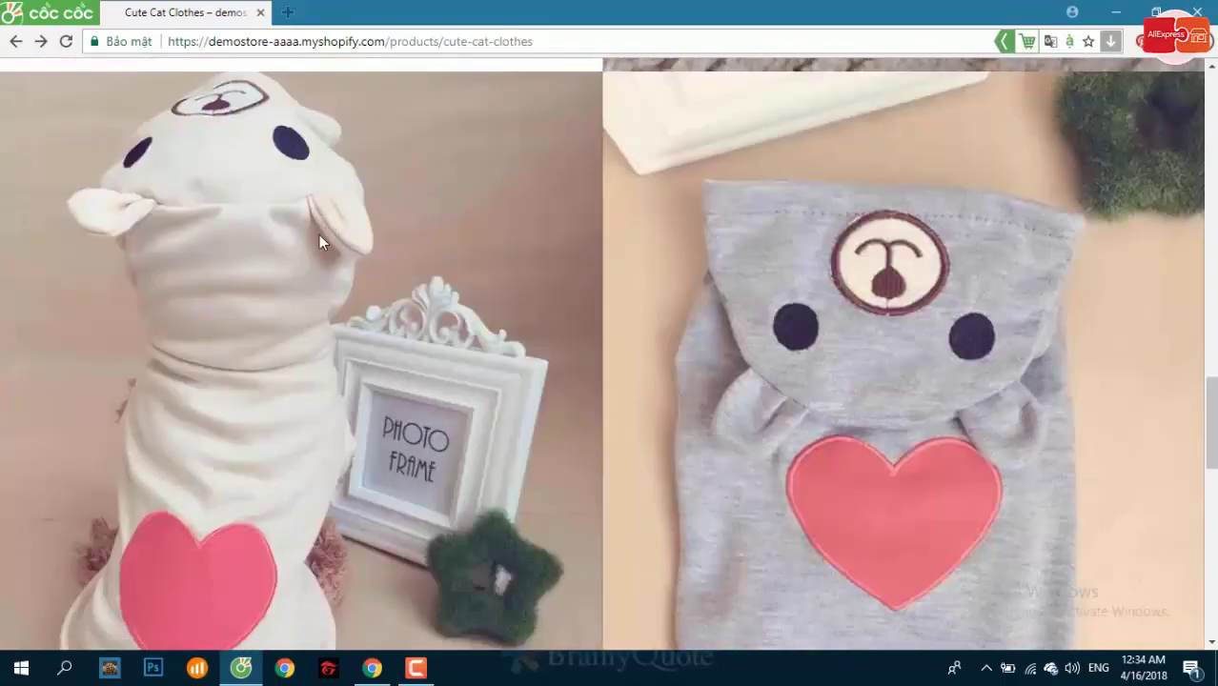
pyautogui.scroll(20, 871, 262)
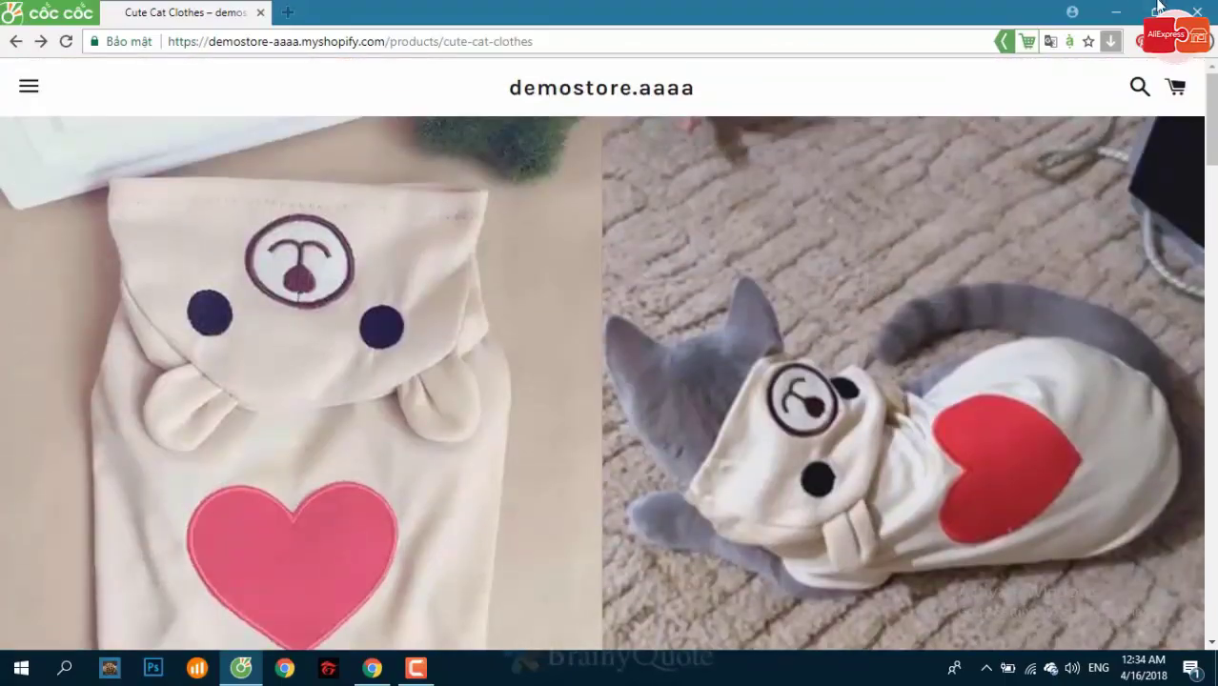
# Close the Cốc Cốc browser and return to the Shopify admin home page in Chrome.
pyautogui.click(1202, 14)
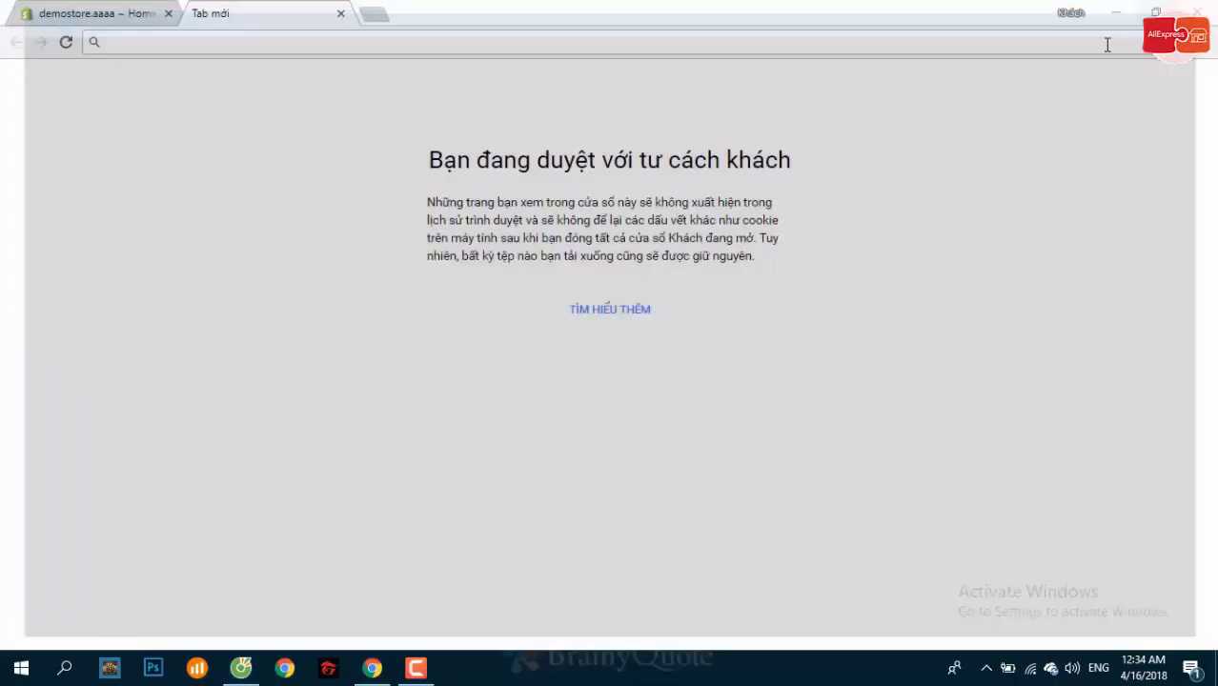
pyautogui.click(114, 24)
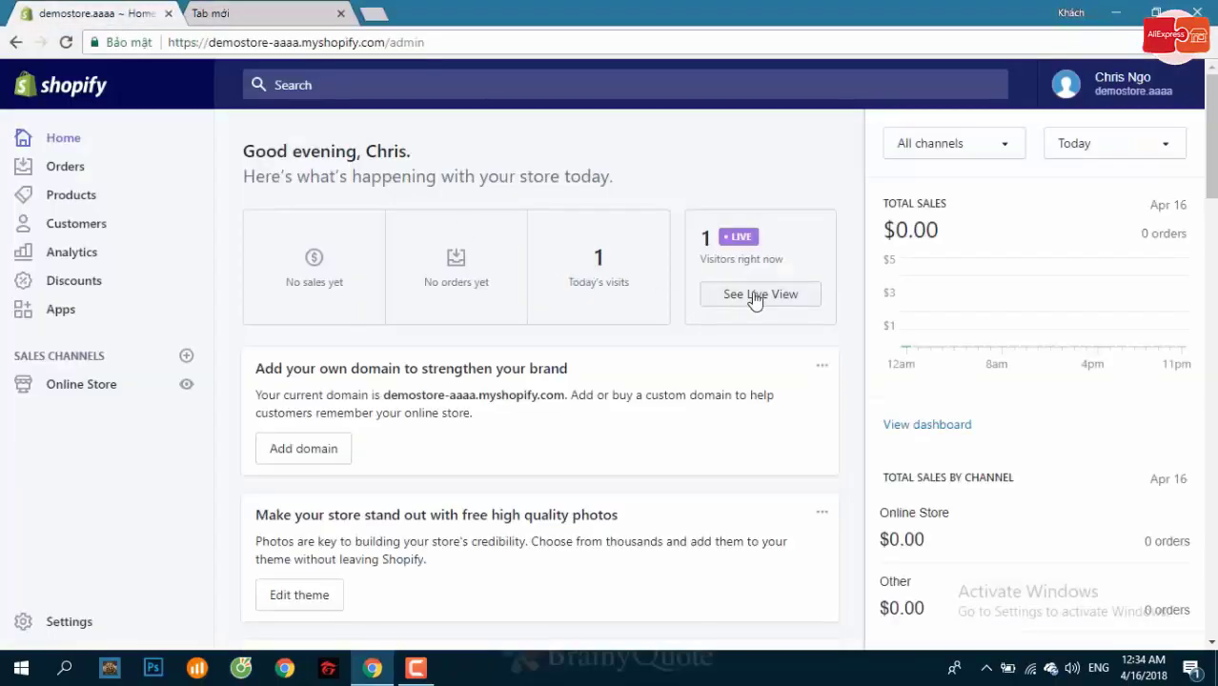